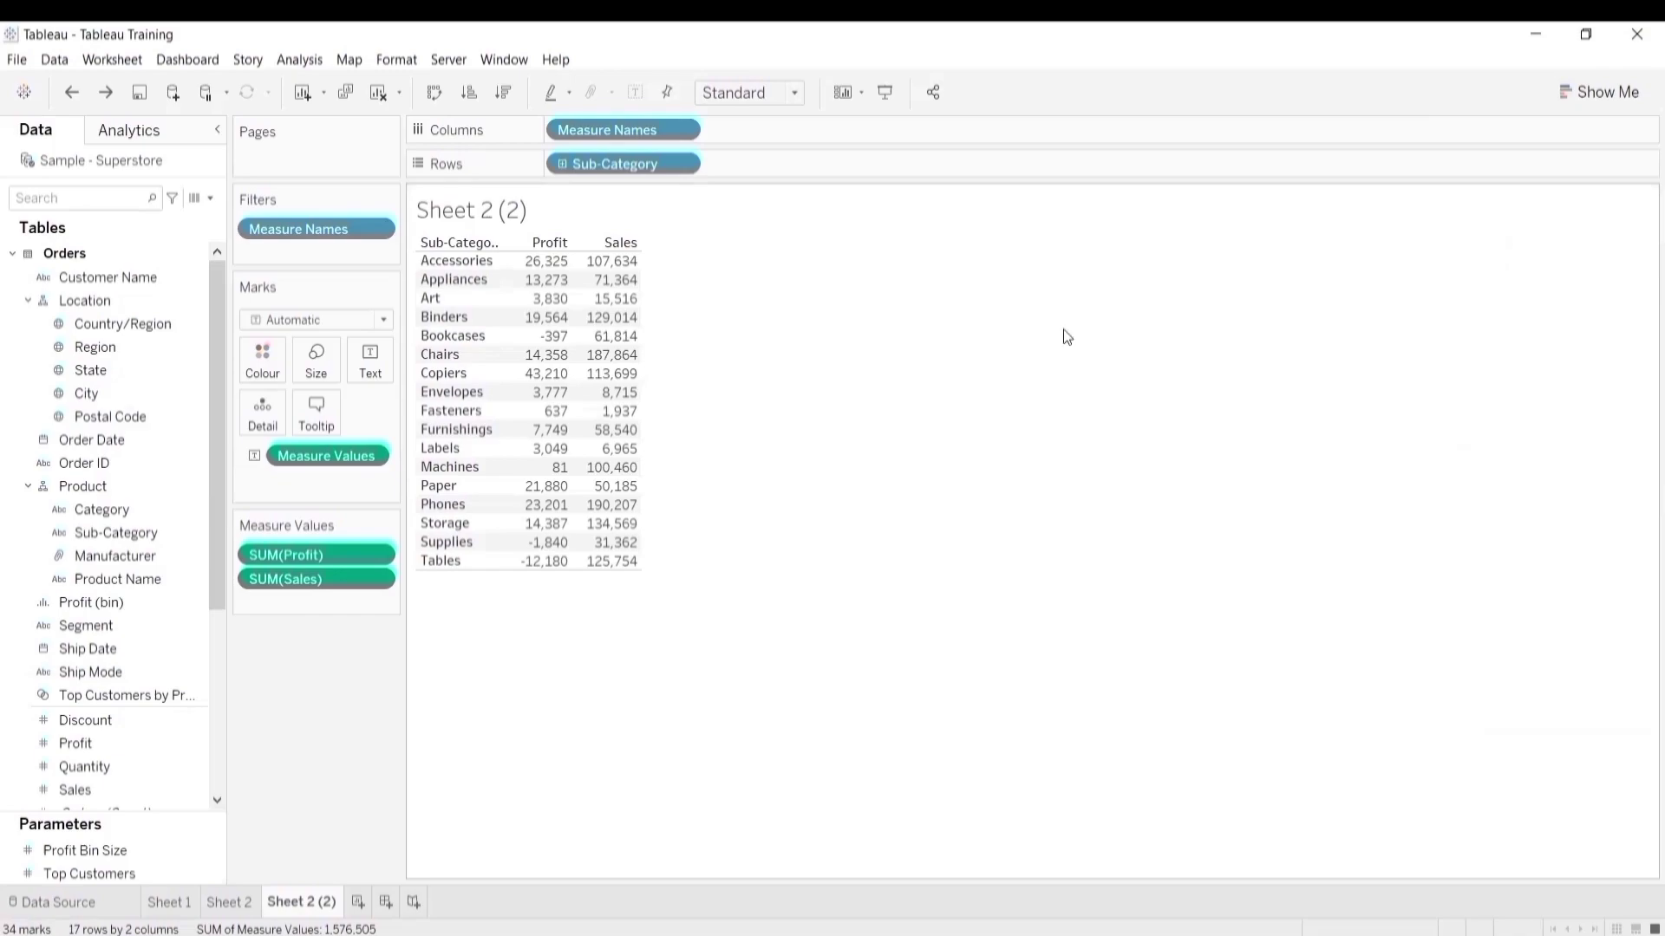
- Add a new worksheet, check the Accessories profit in Sheet 2 (2), and return to the new sheet
mouse_move(523, 289)
click(359, 904)
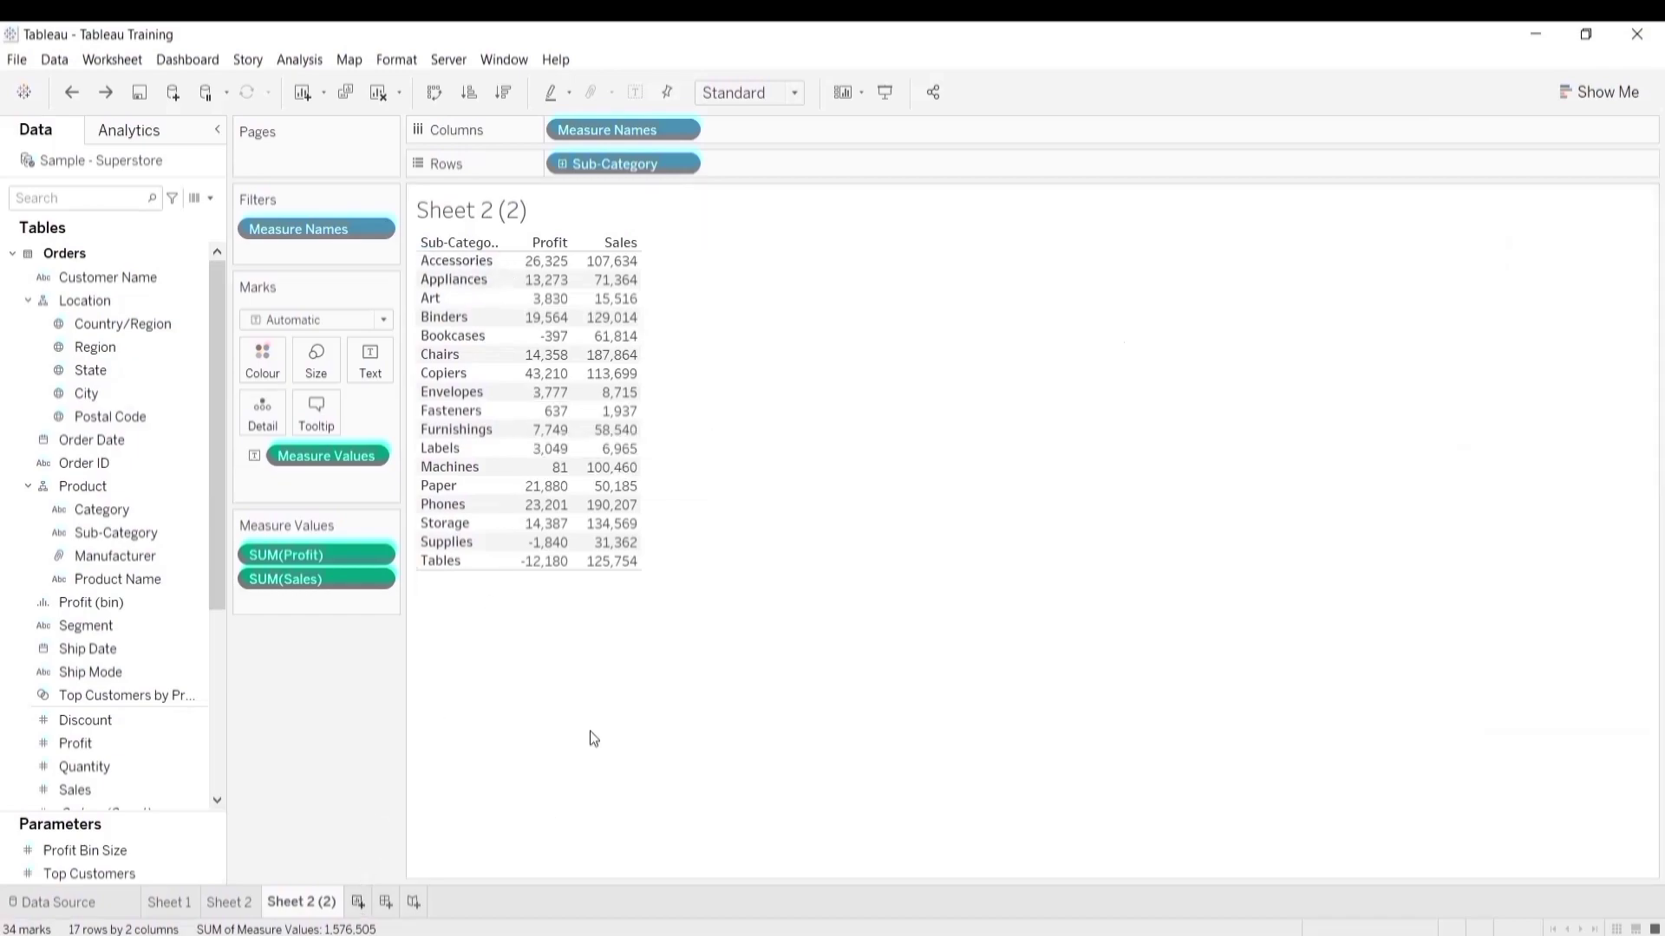
click(309, 904)
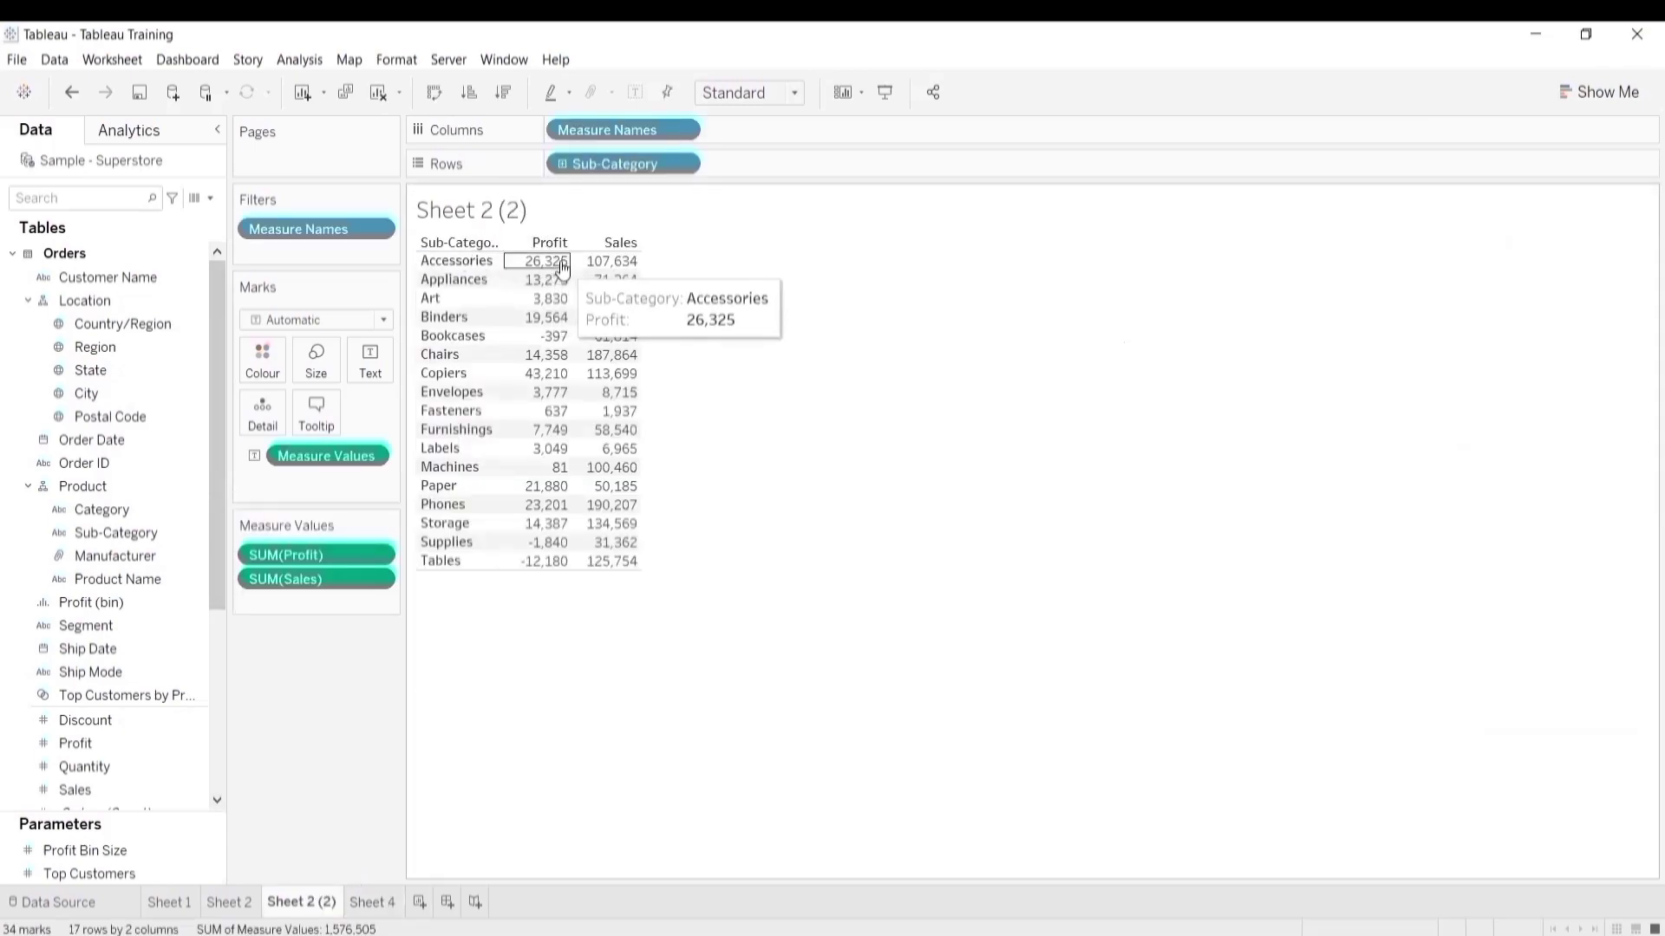
click(385, 895)
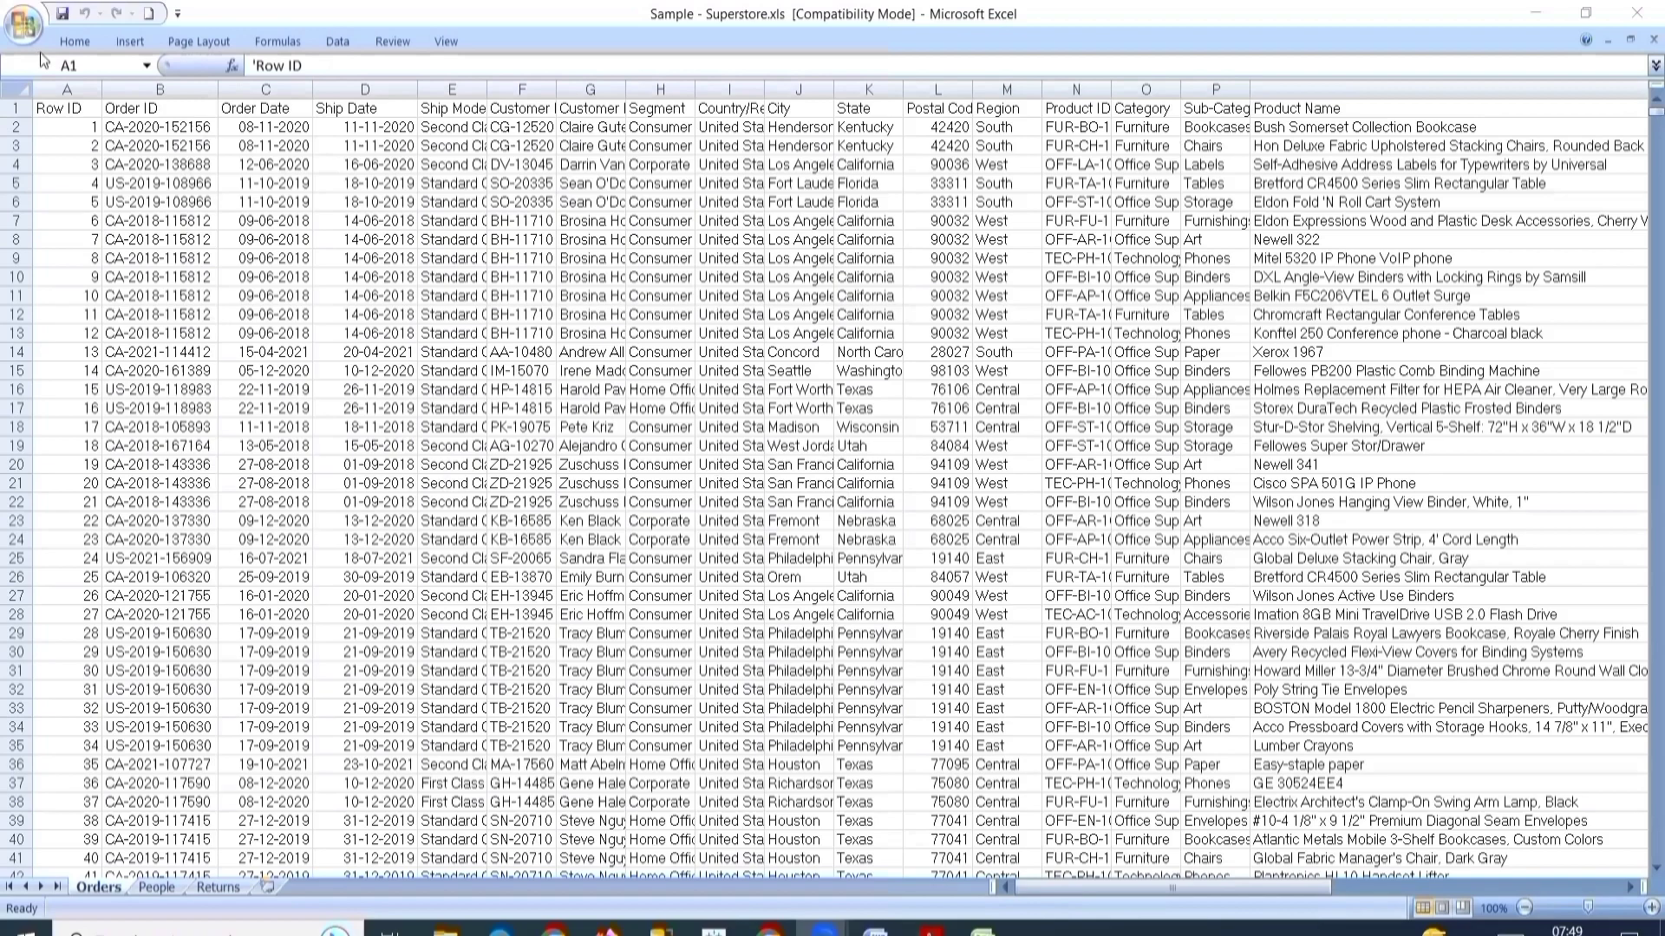
- In the Superstore workbook in Excel, turn on filtering for the Orders header row and widen the Sub-Category column
click(77, 44)
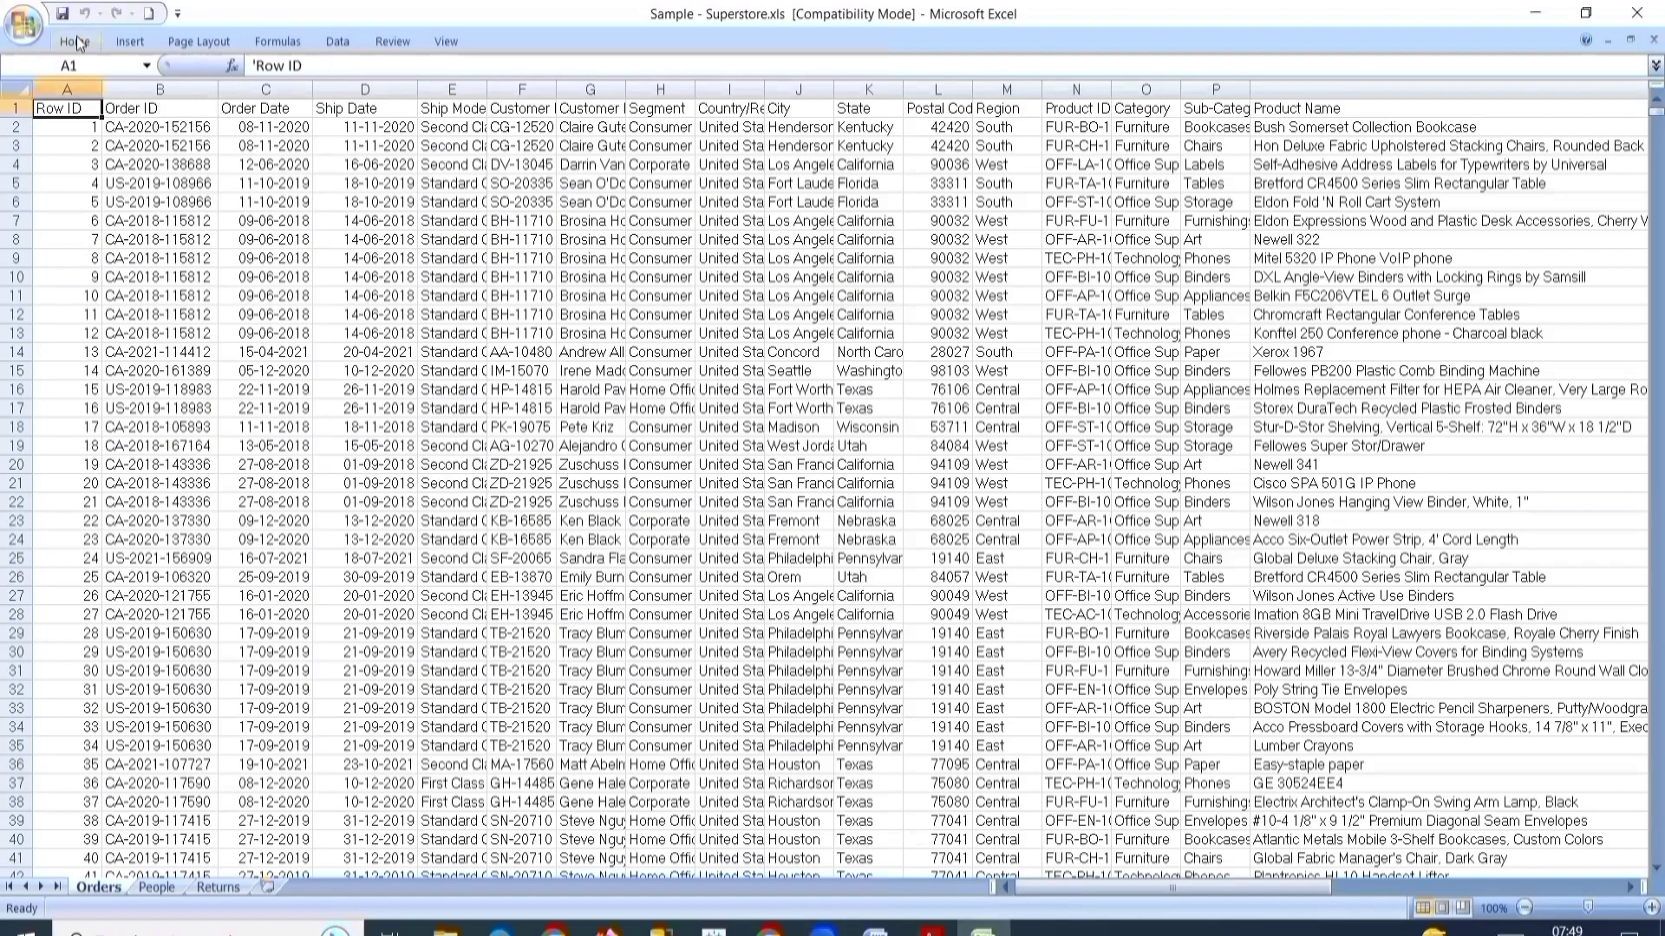
click(78, 44)
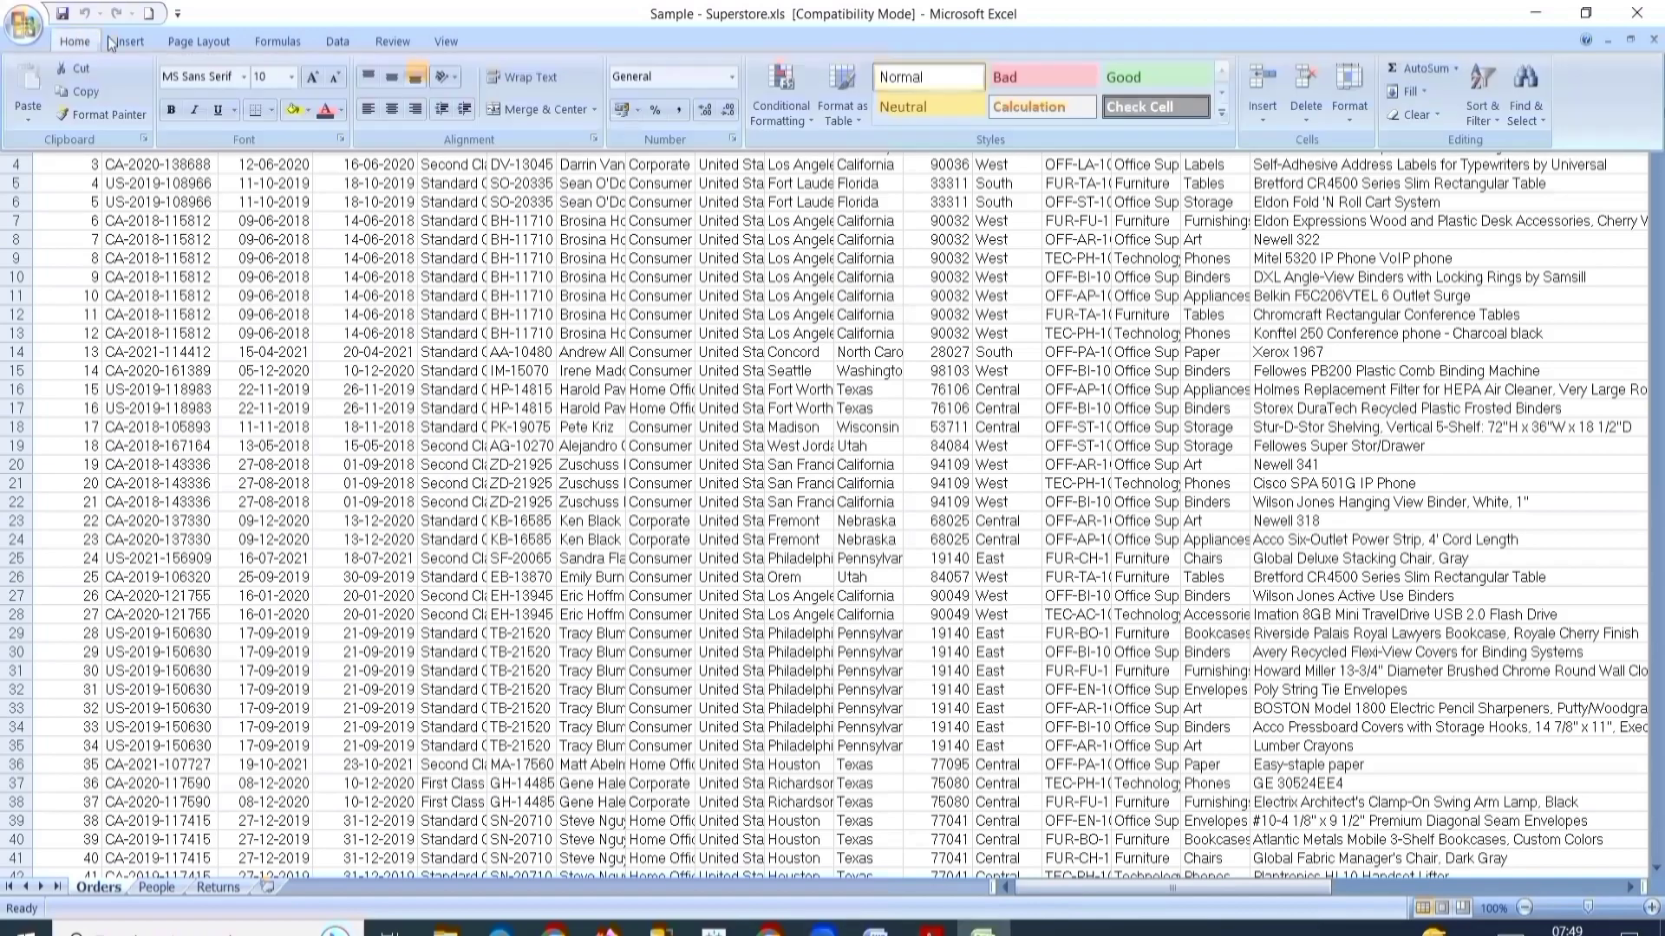
click(1486, 110)
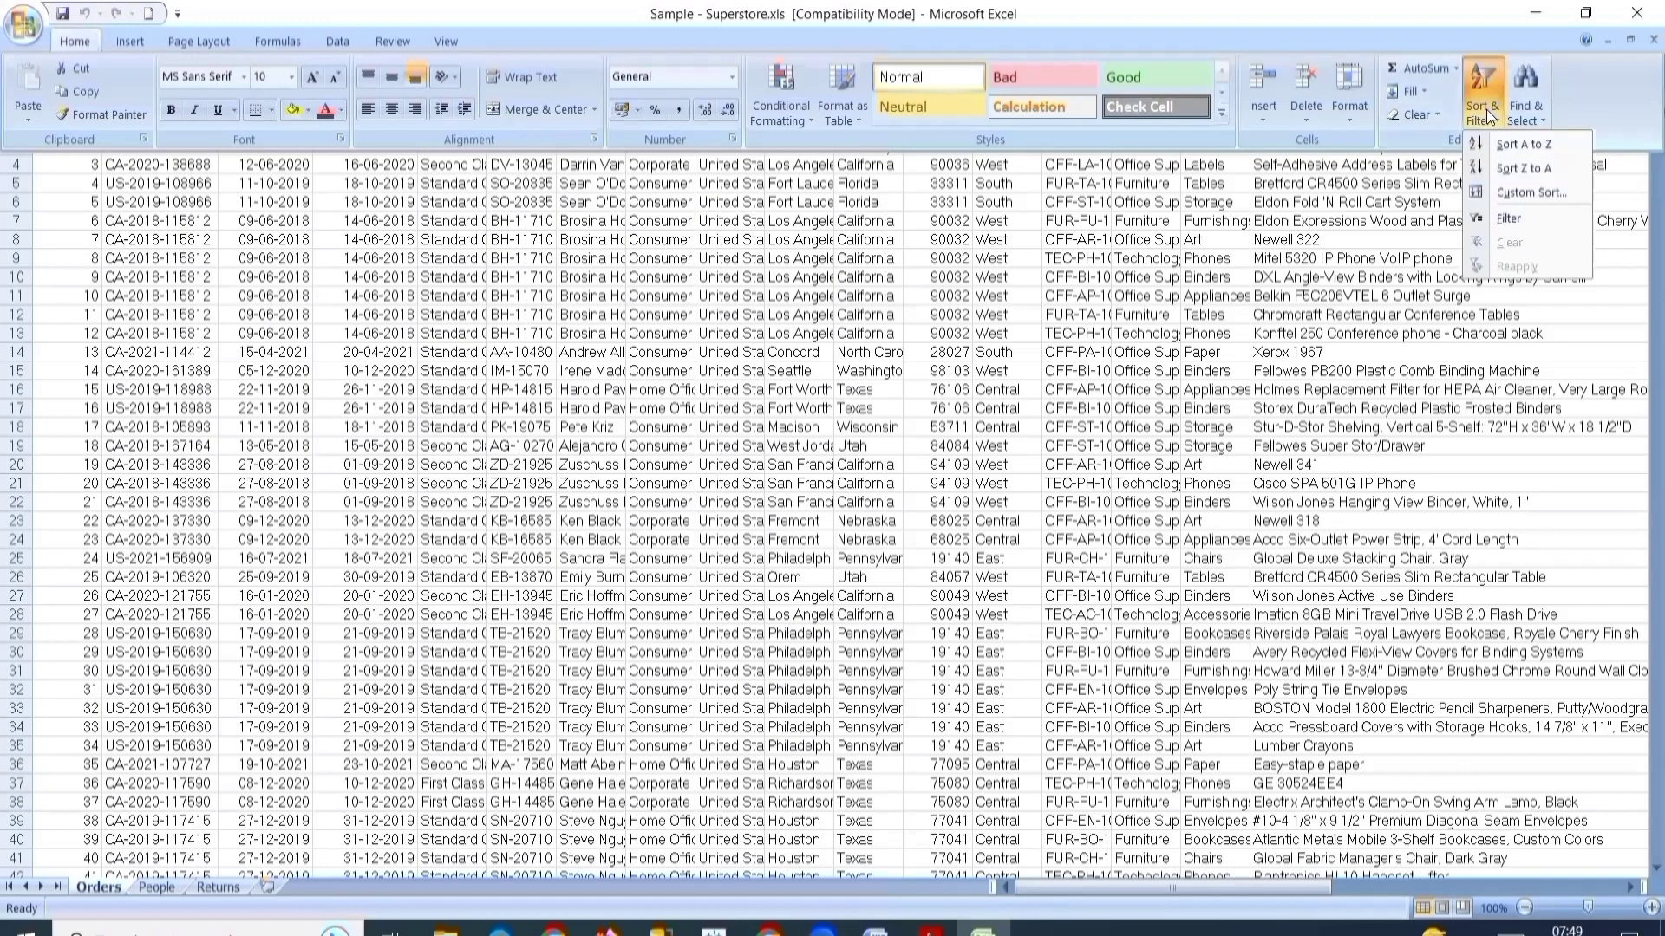
click(1516, 220)
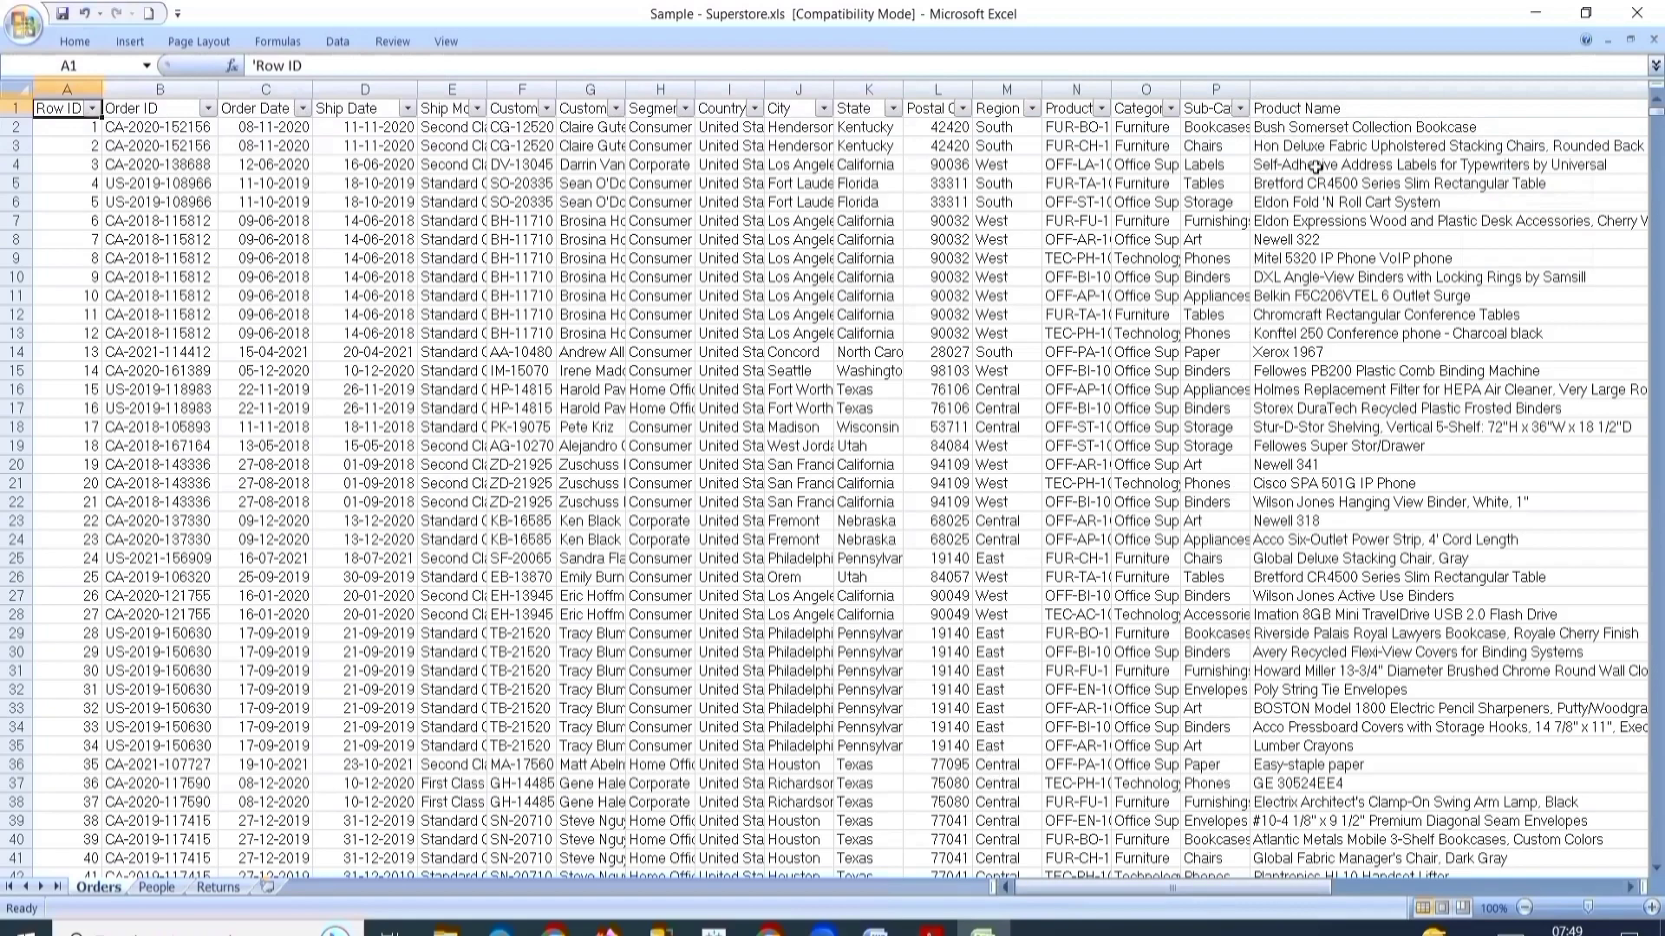
drag(1250, 90, 1305, 111)
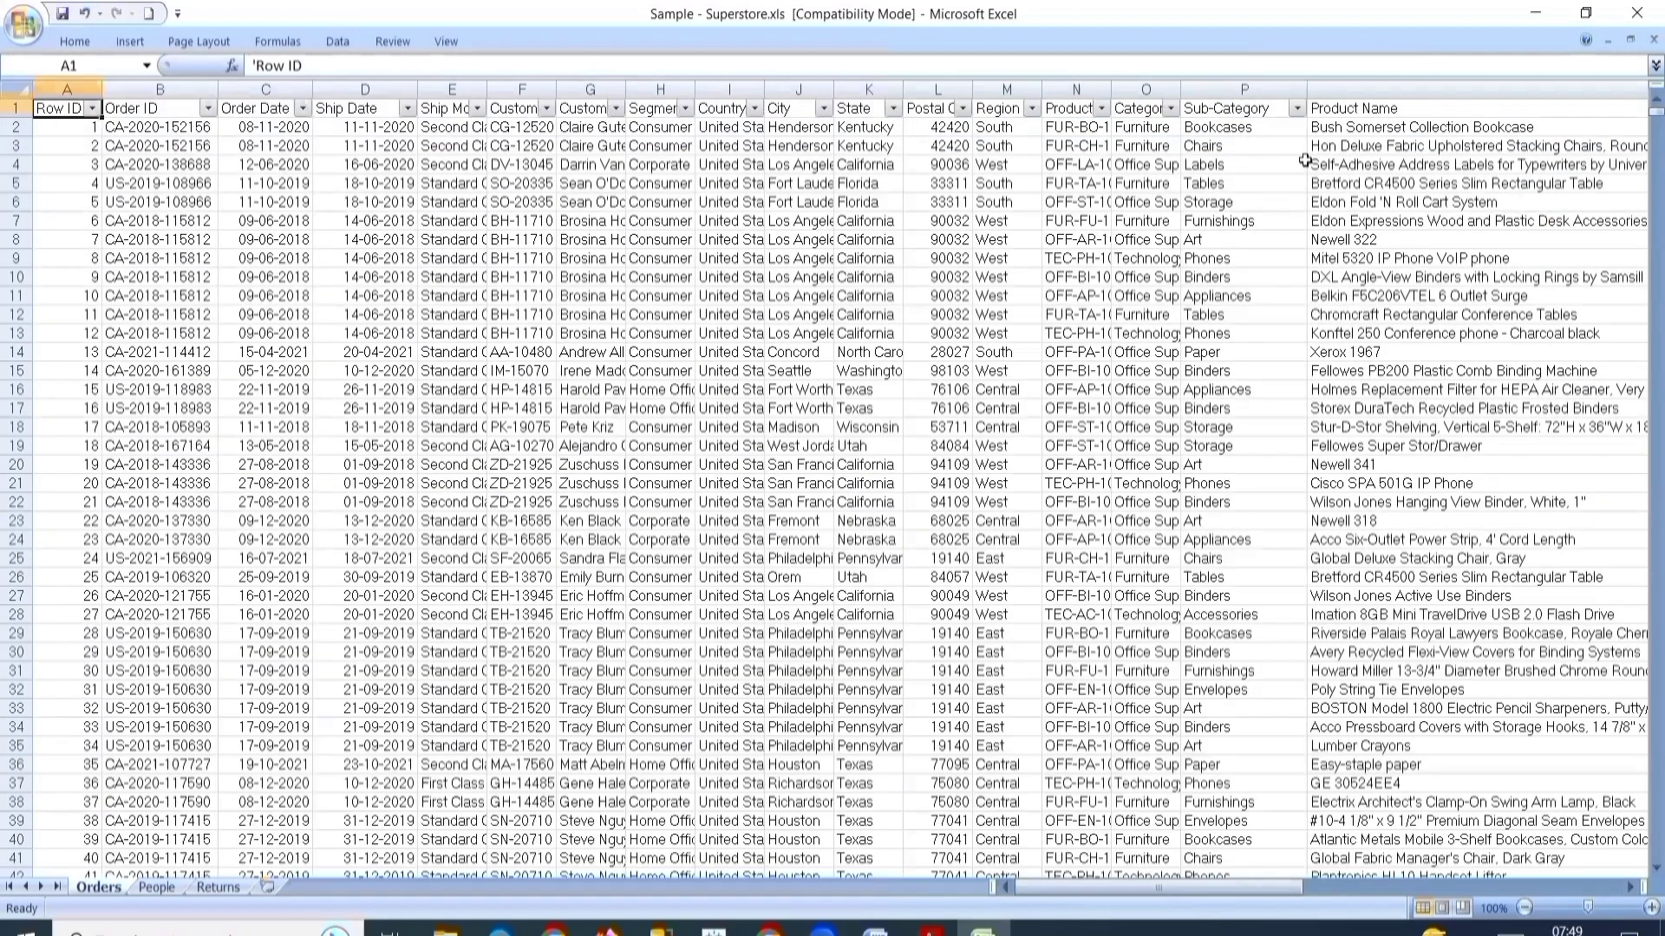
- Filter the Sub-Category column to show only Accessories
click(1296, 108)
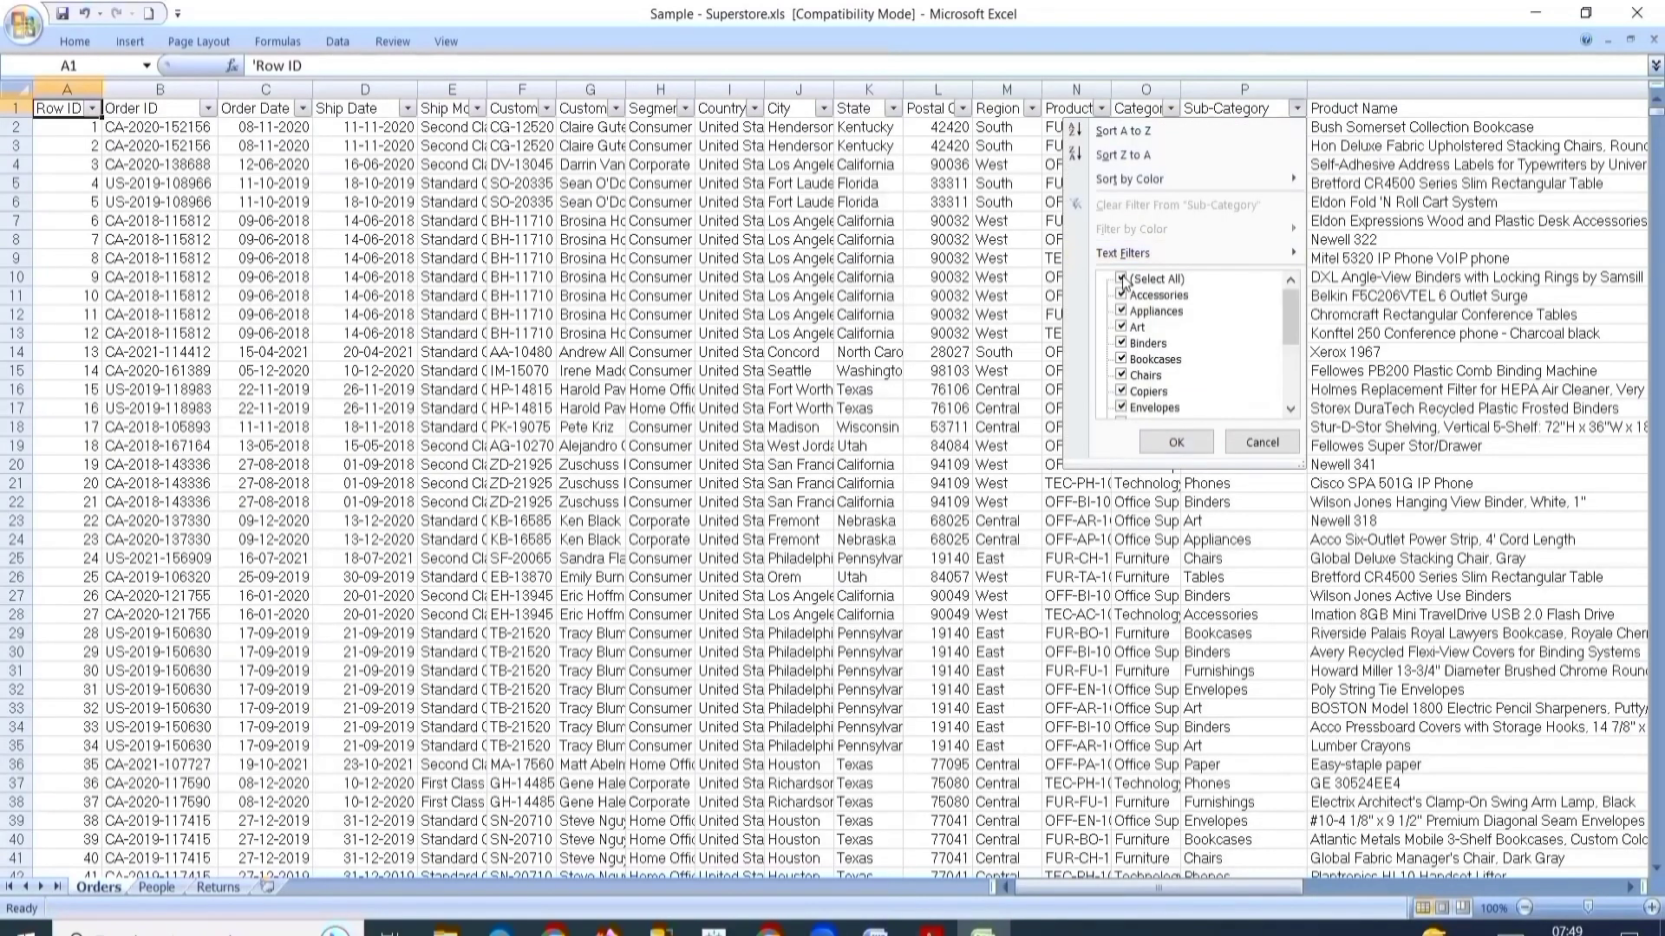
click(1123, 279)
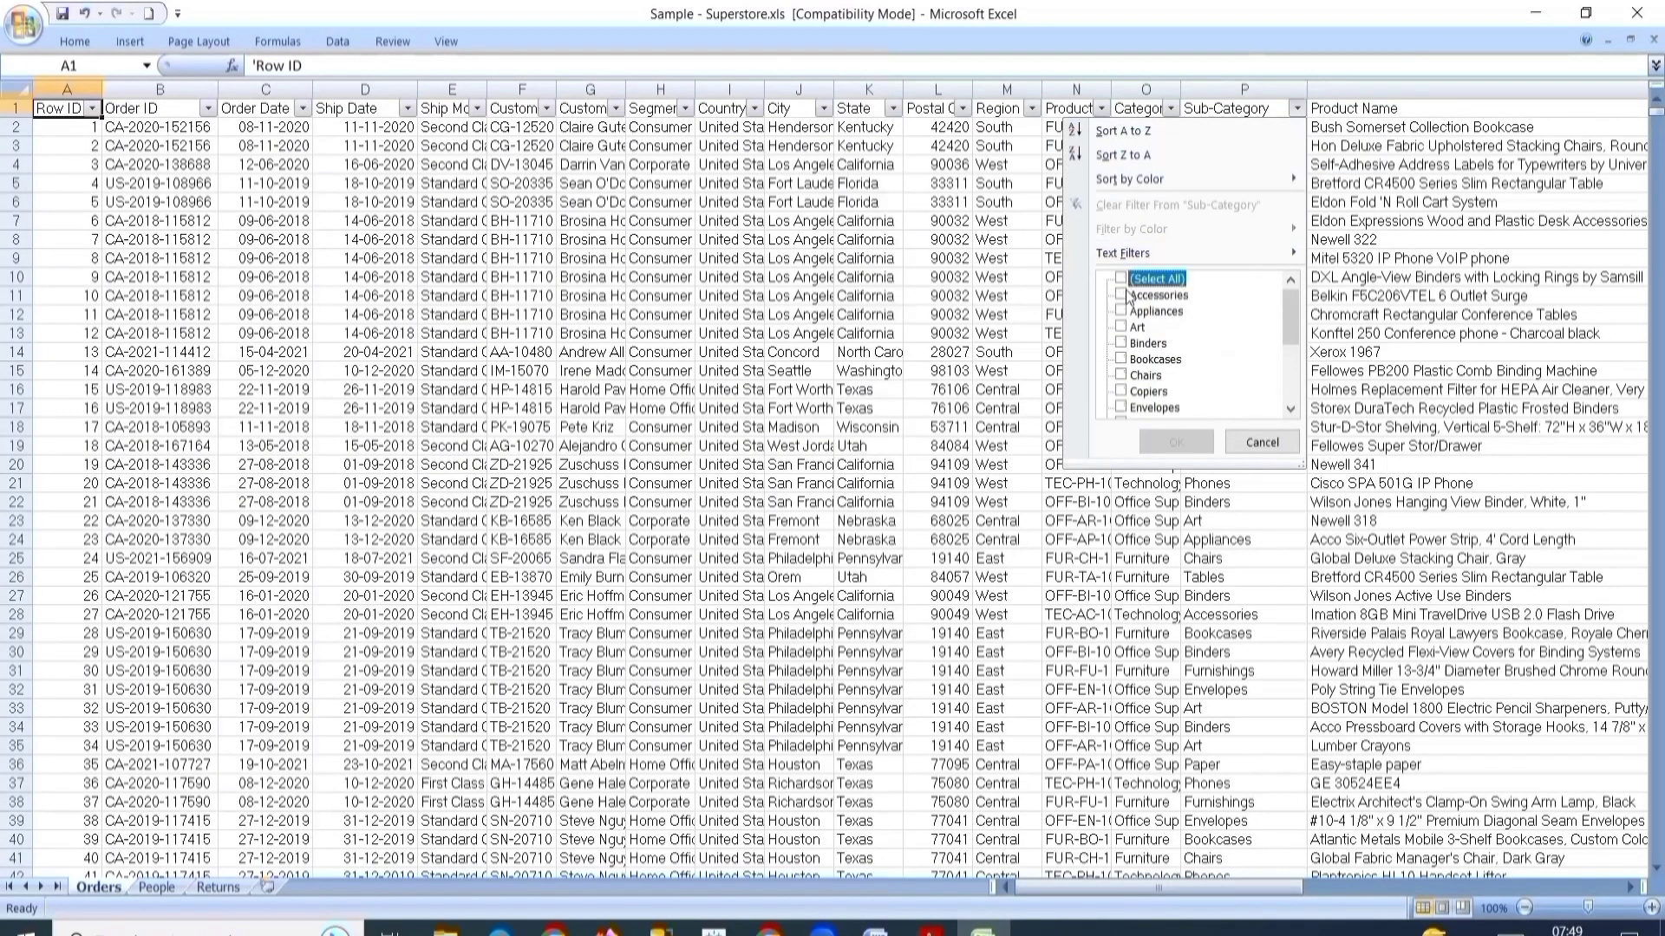
click(1121, 294)
click(1170, 440)
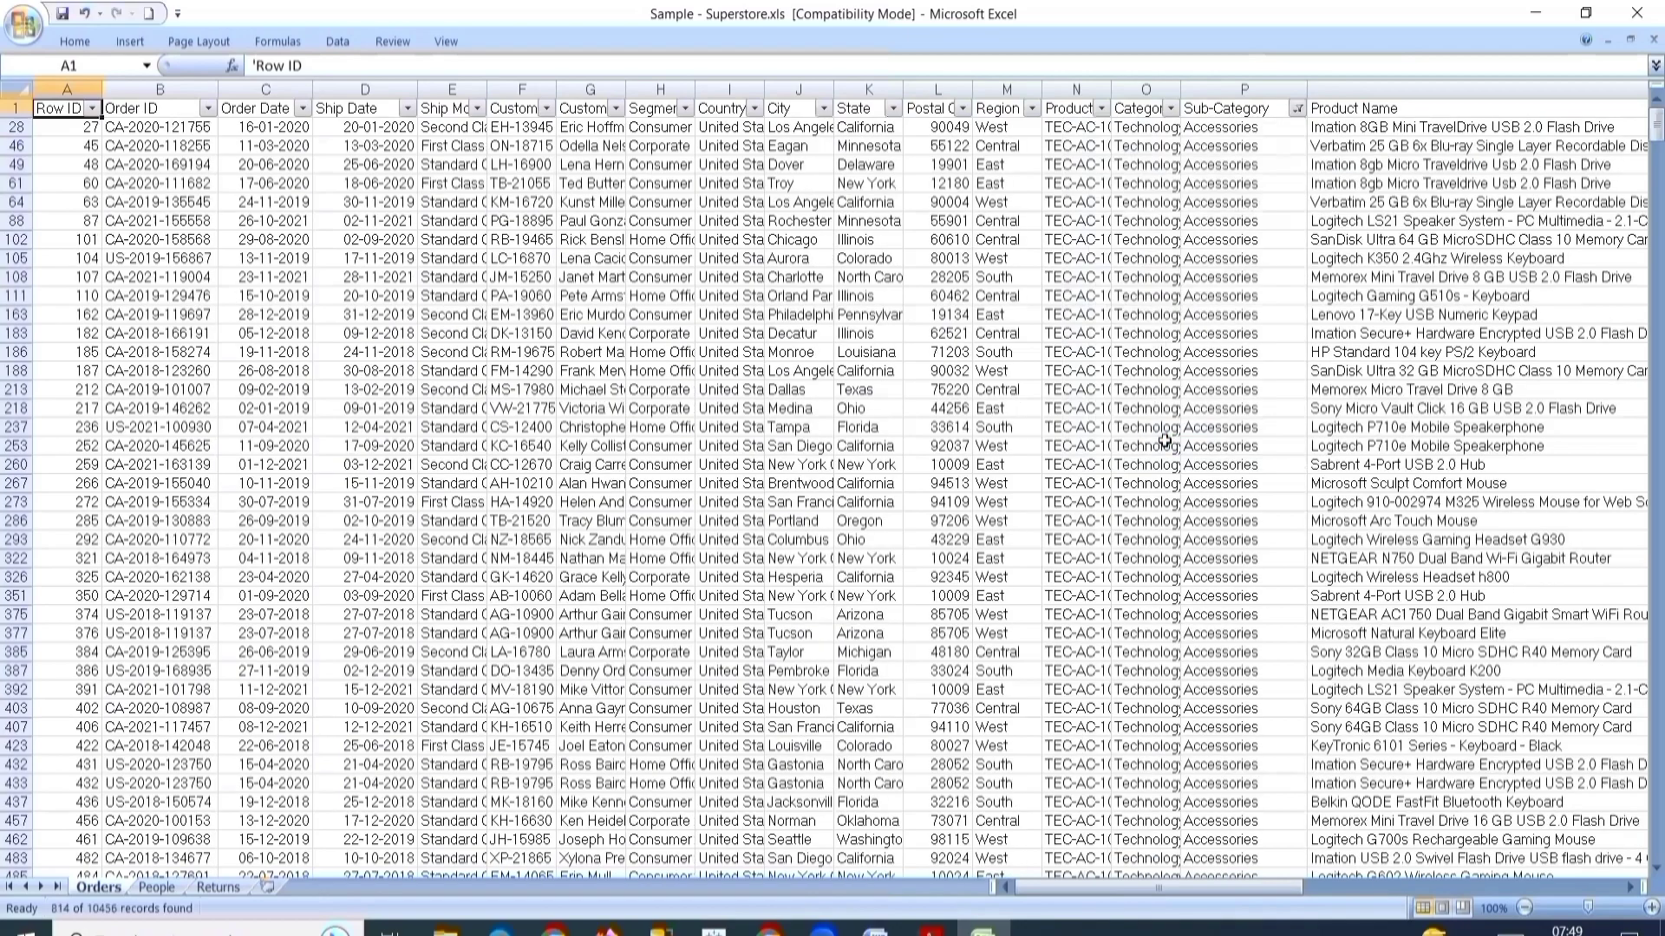
- Select the Profit column and the Sales column in turn to read their sums for the filtered rows
drag(1163, 890, 1602, 859)
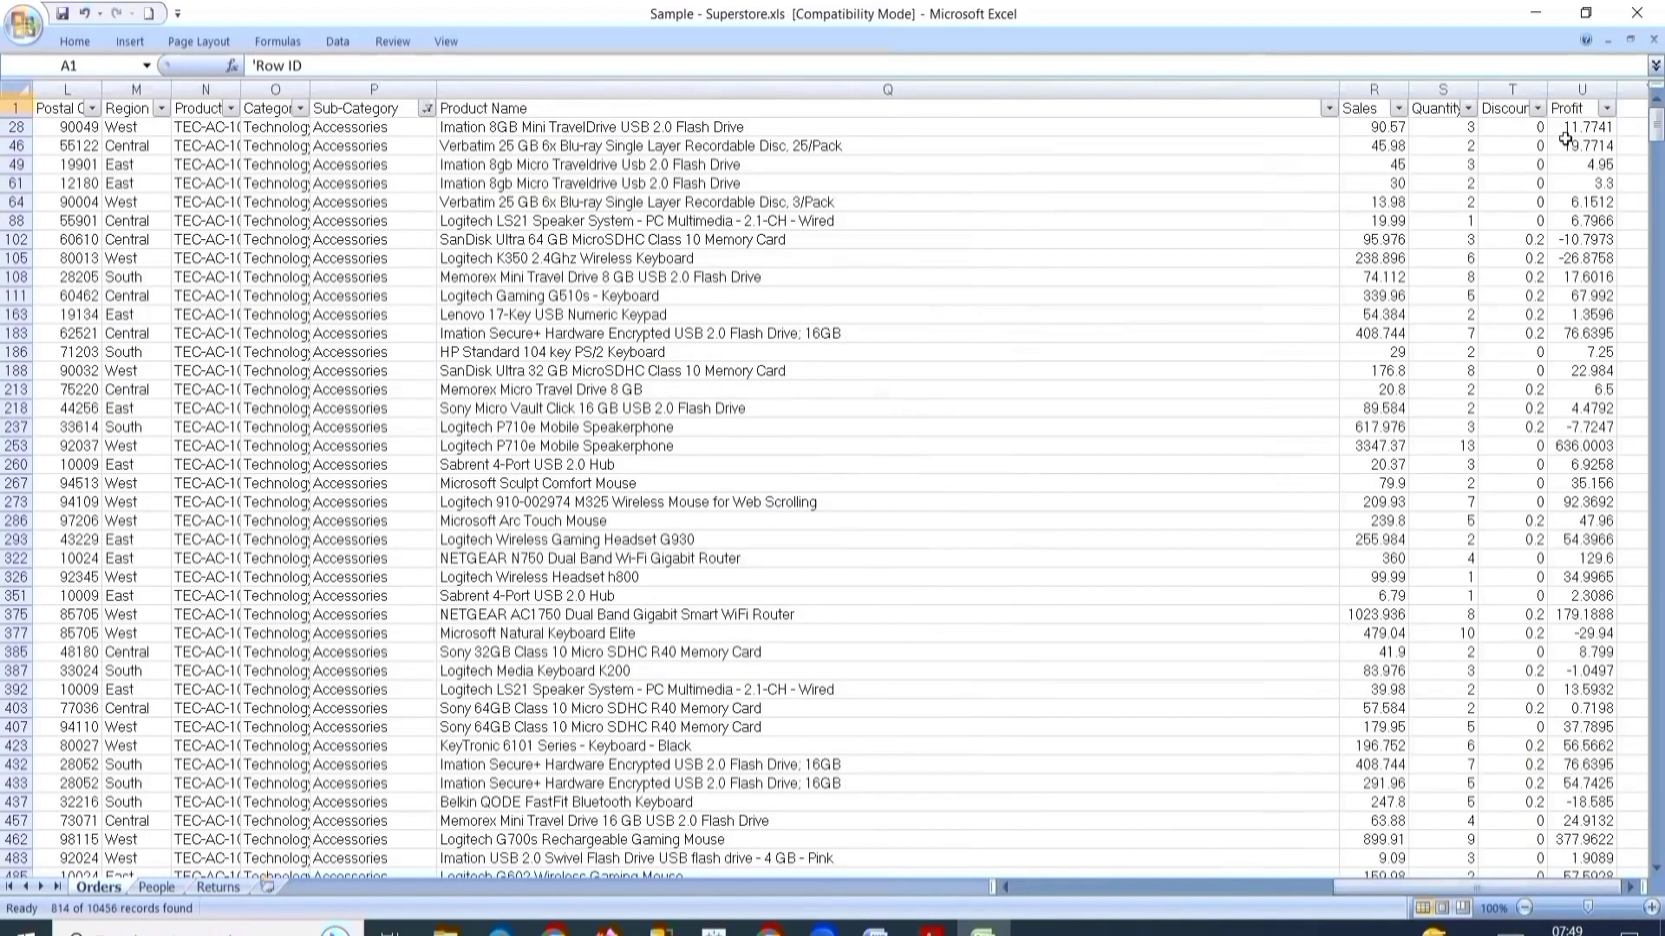
click(1569, 89)
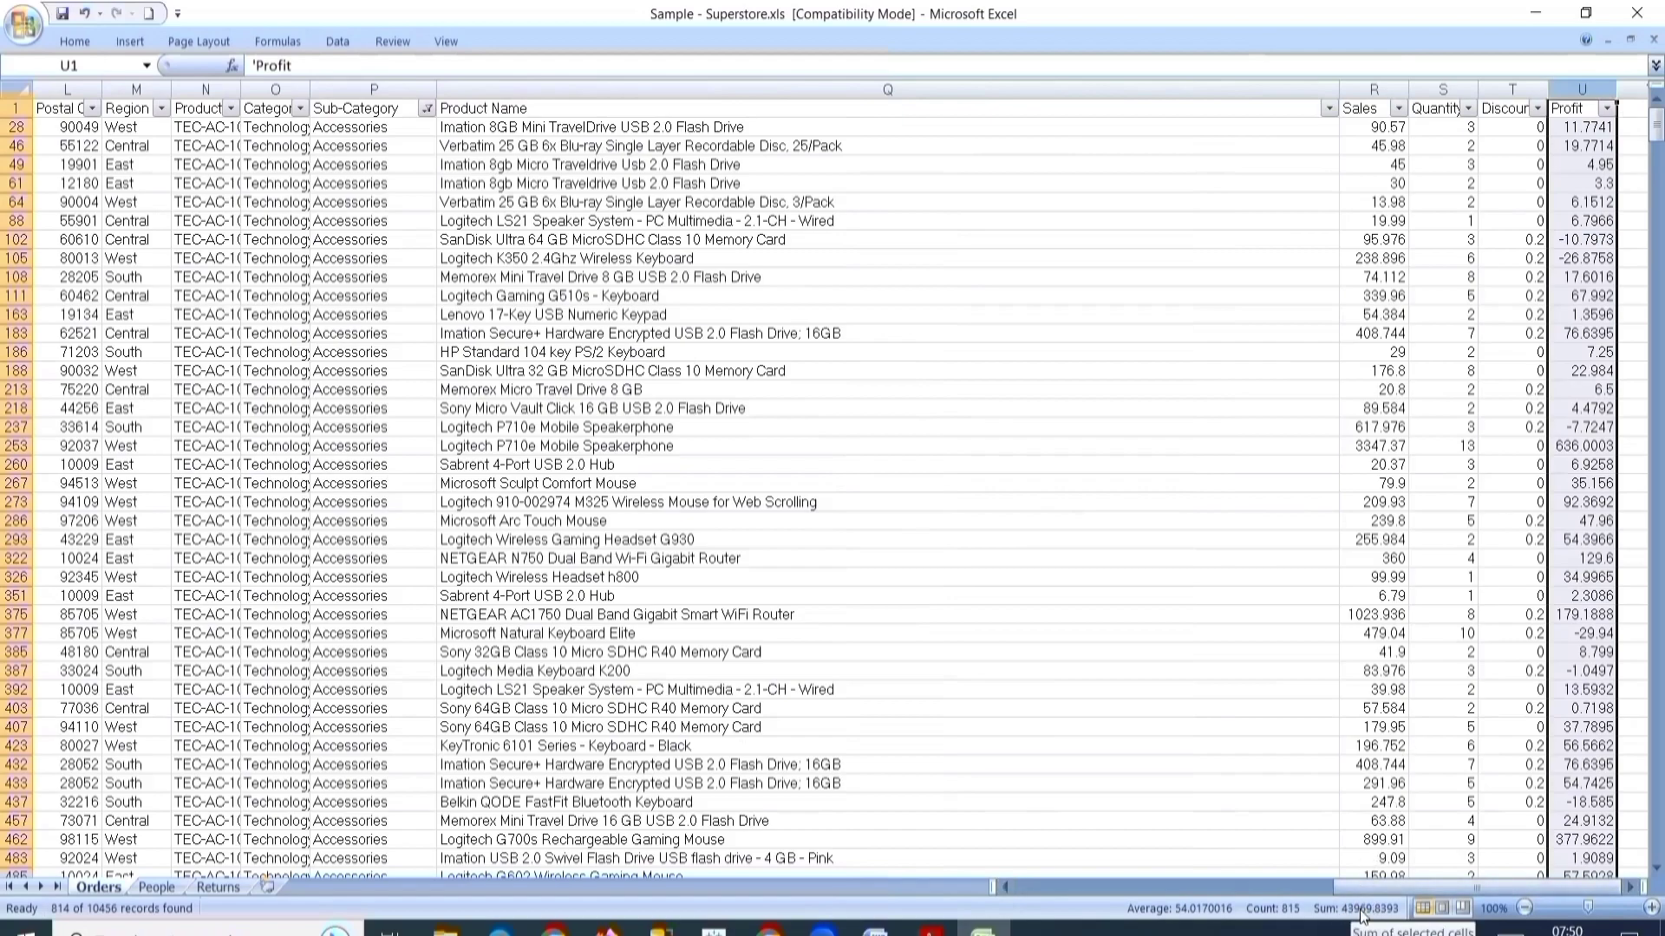
click(426, 107)
click(1373, 89)
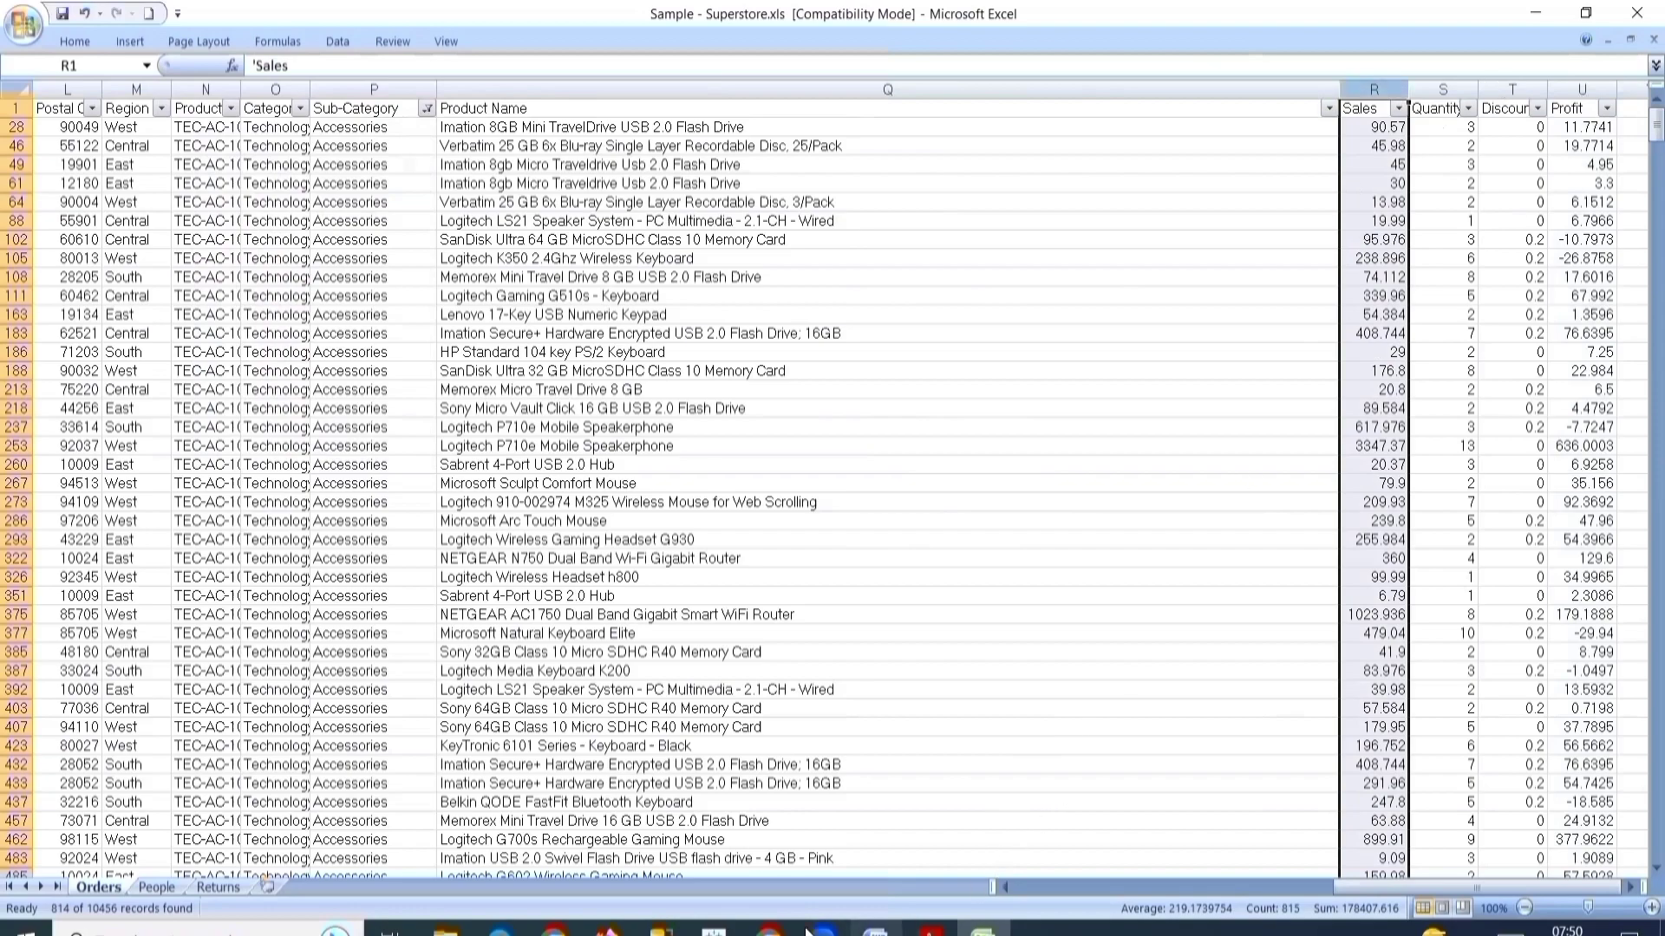
- Switch to Tableau and view the underlying Orders records of the Accessories profit value in a maximized data window
click(714, 929)
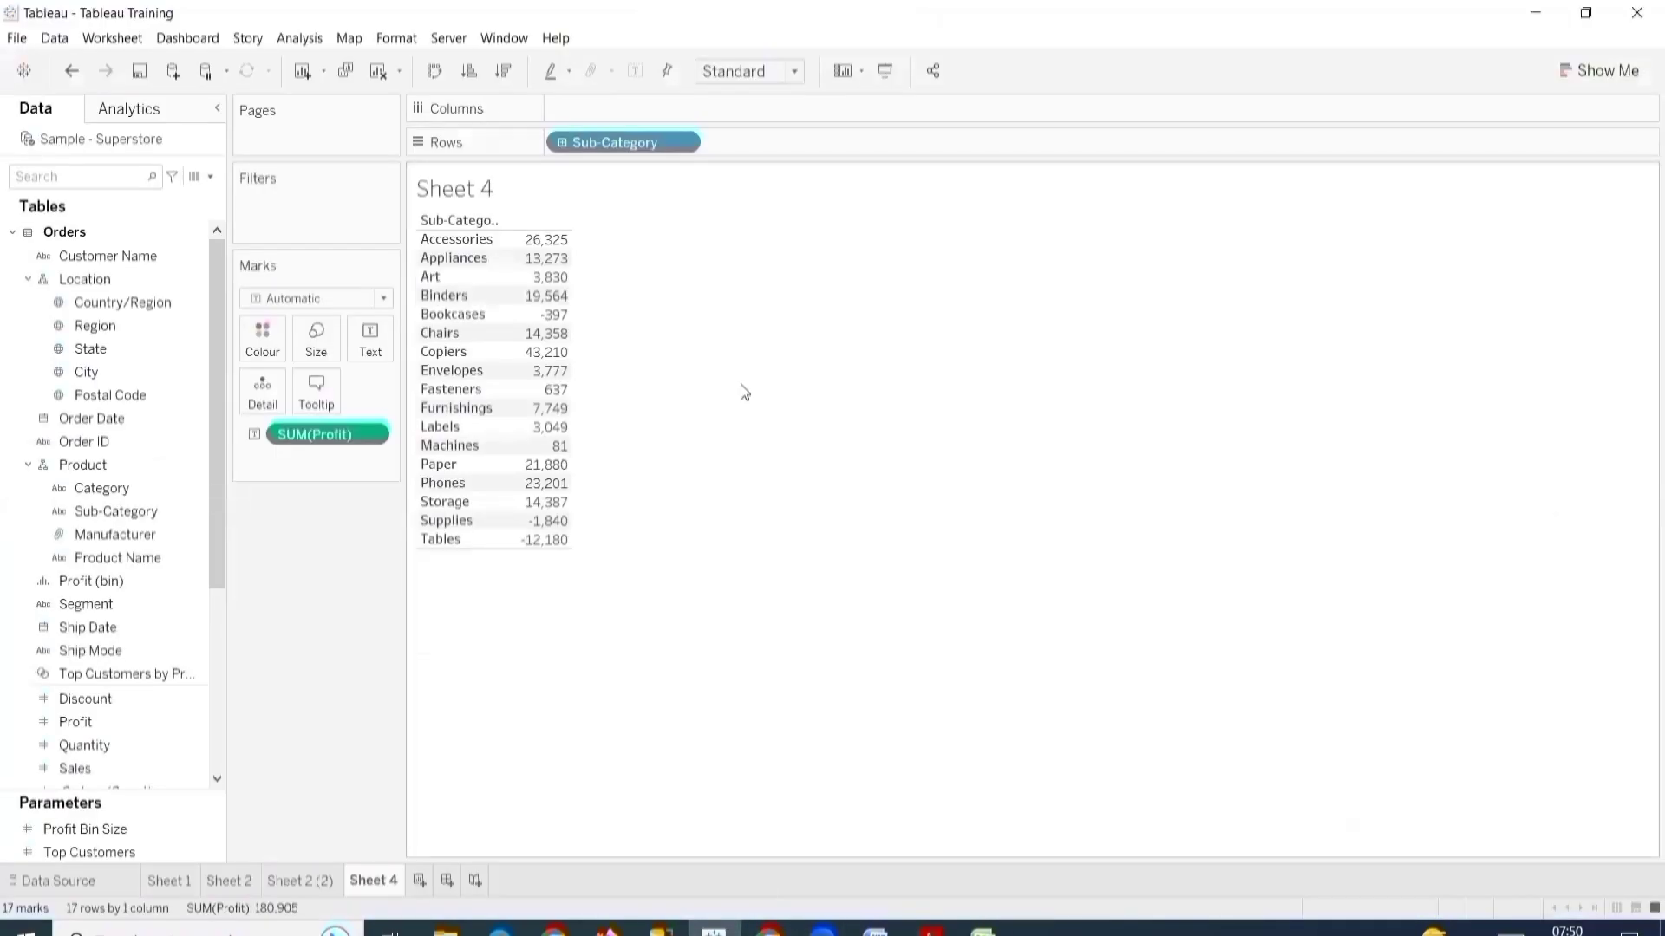
mouse_move(558, 251)
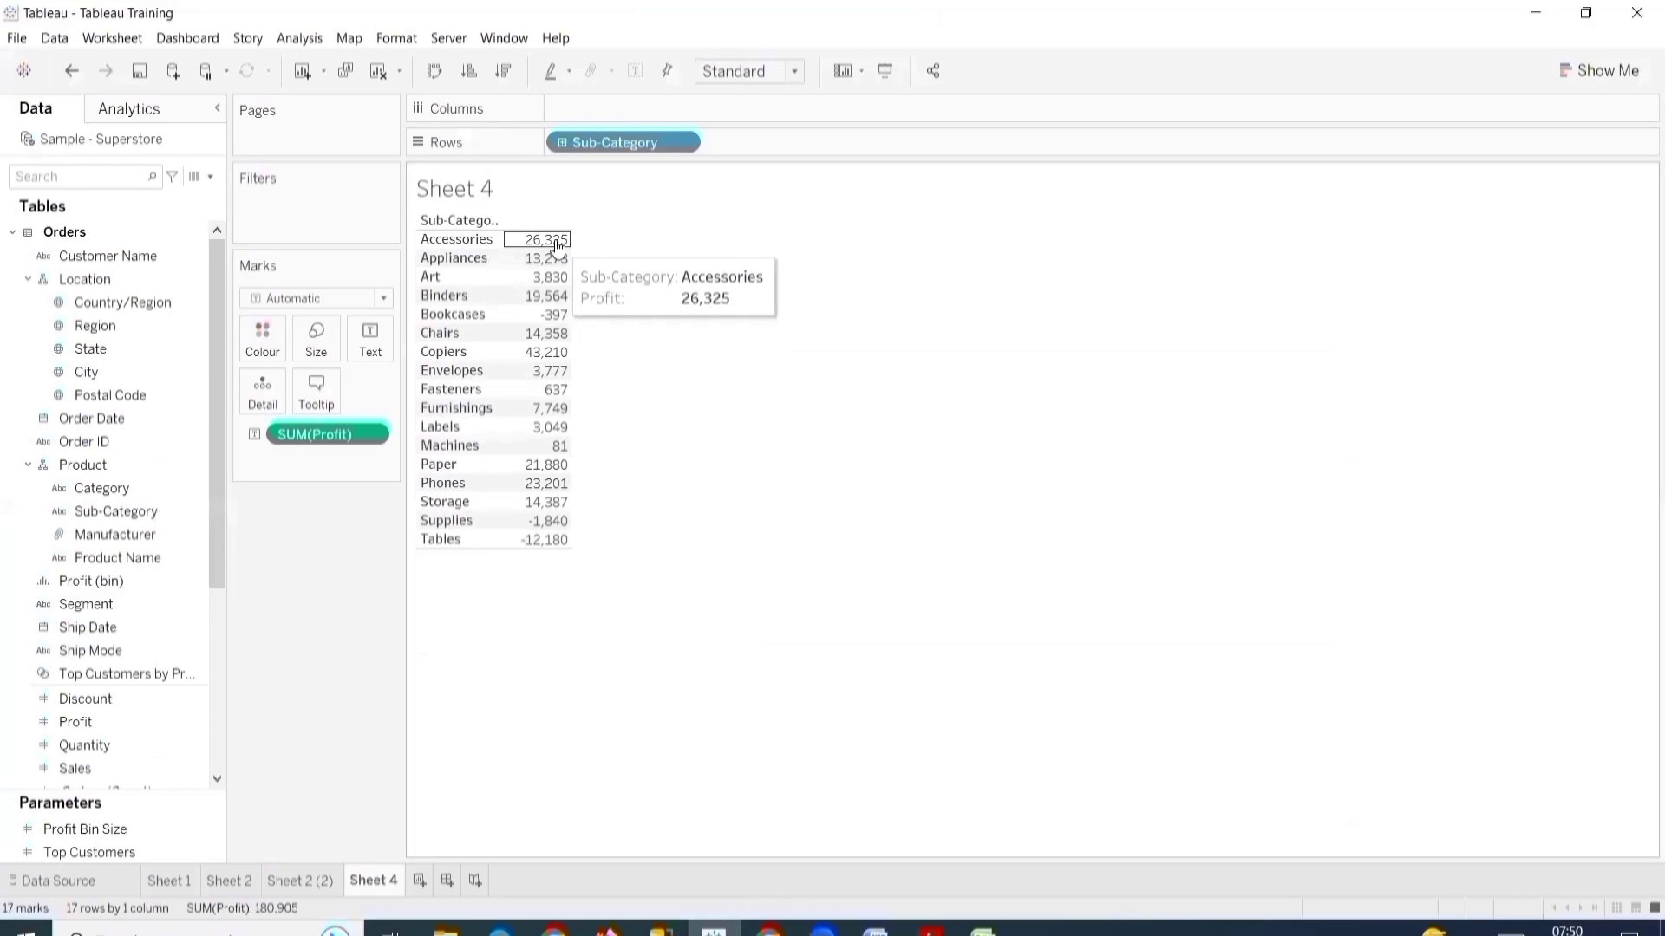
click(558, 244)
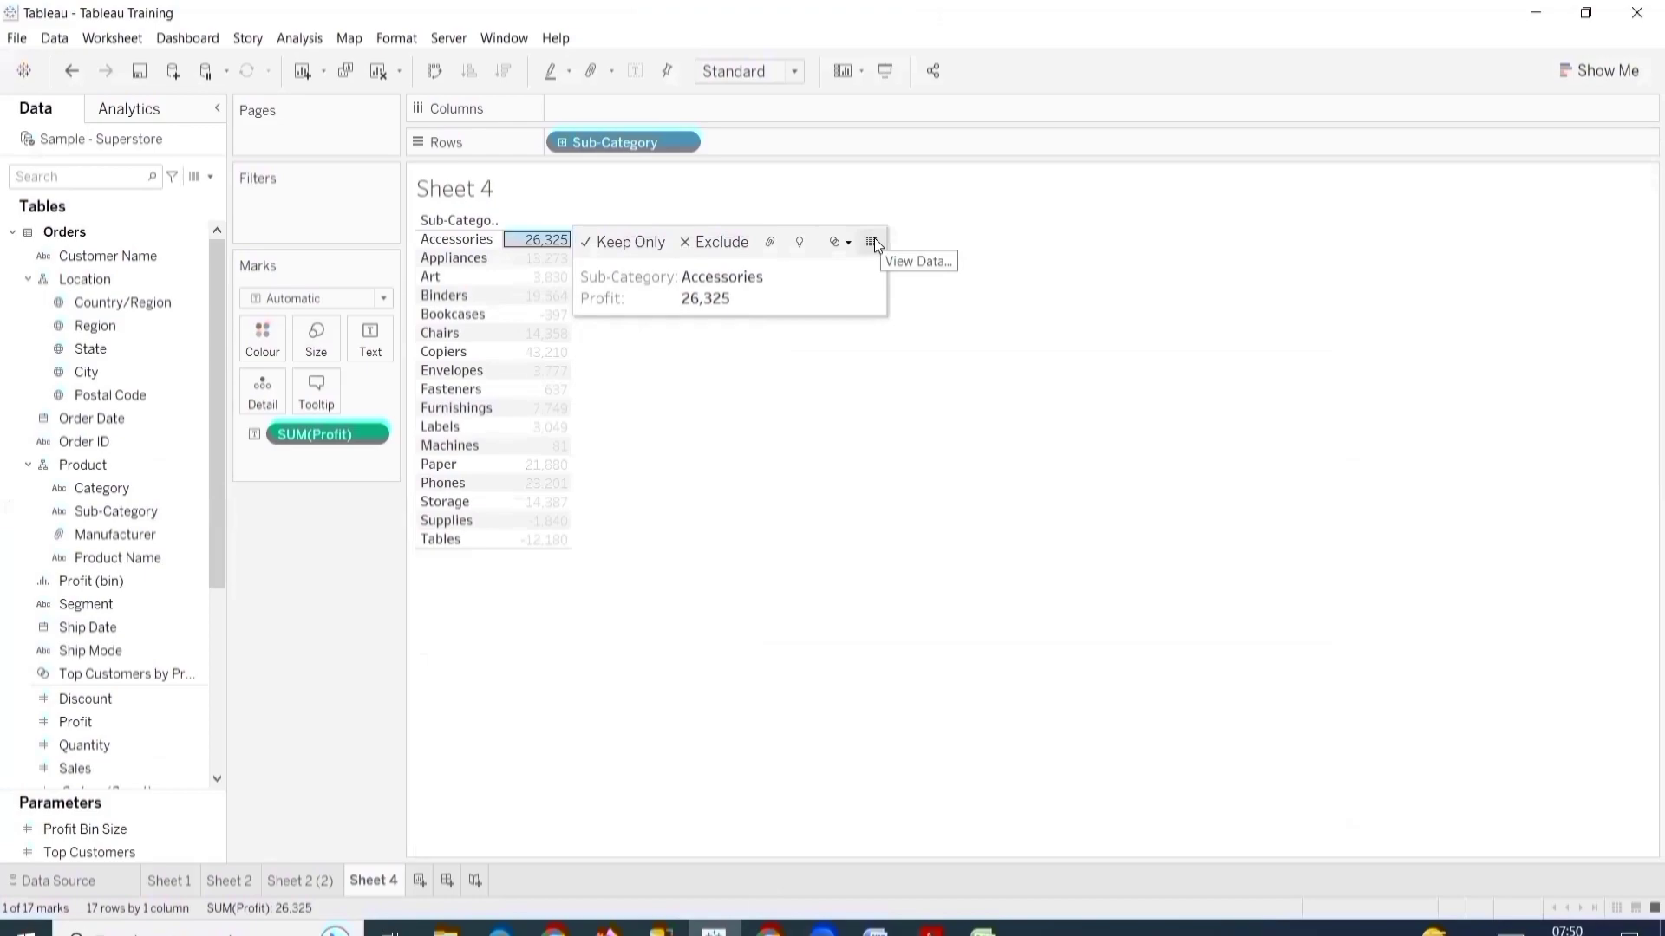
click(872, 241)
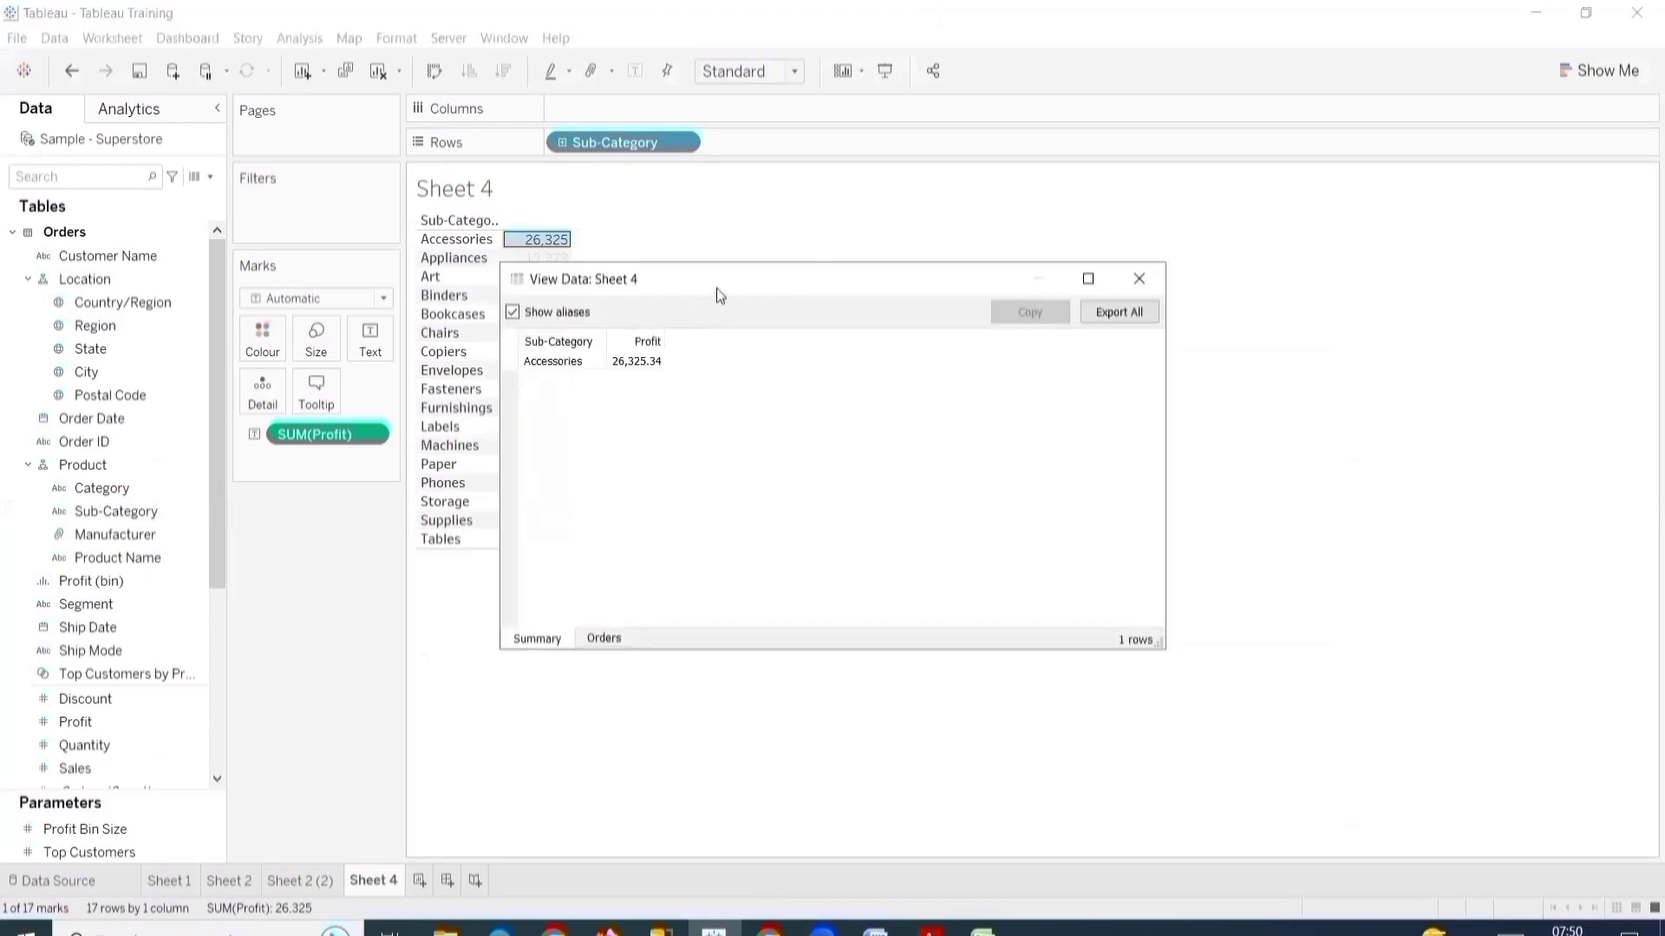
drag(716, 288, 919, 189)
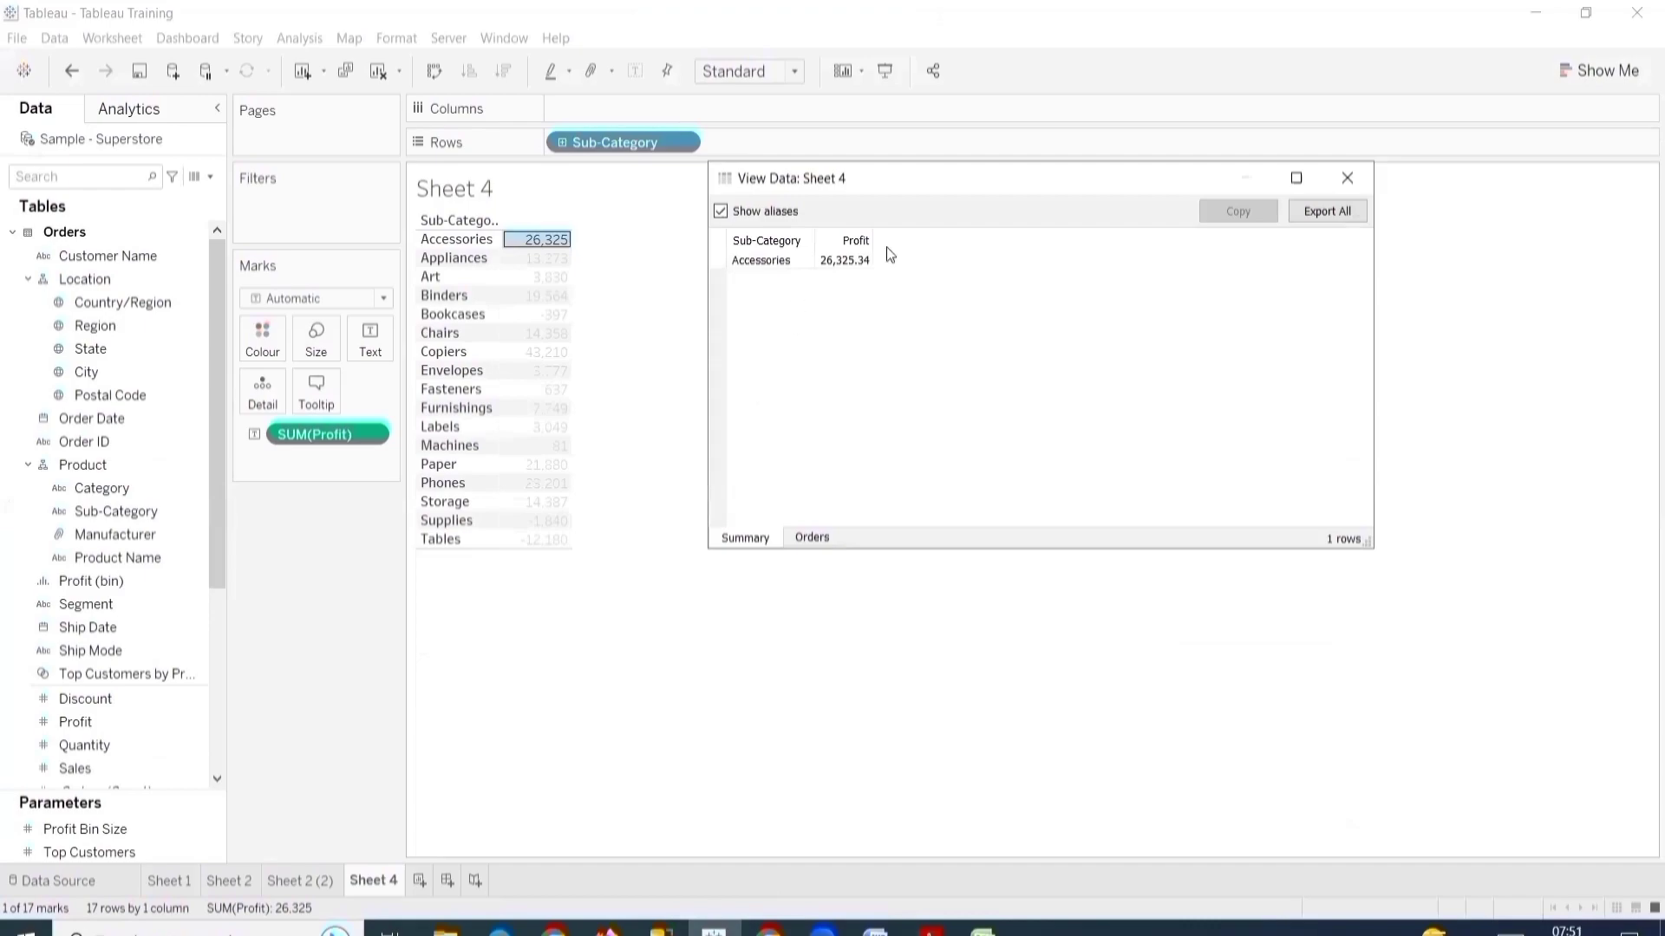
click(813, 538)
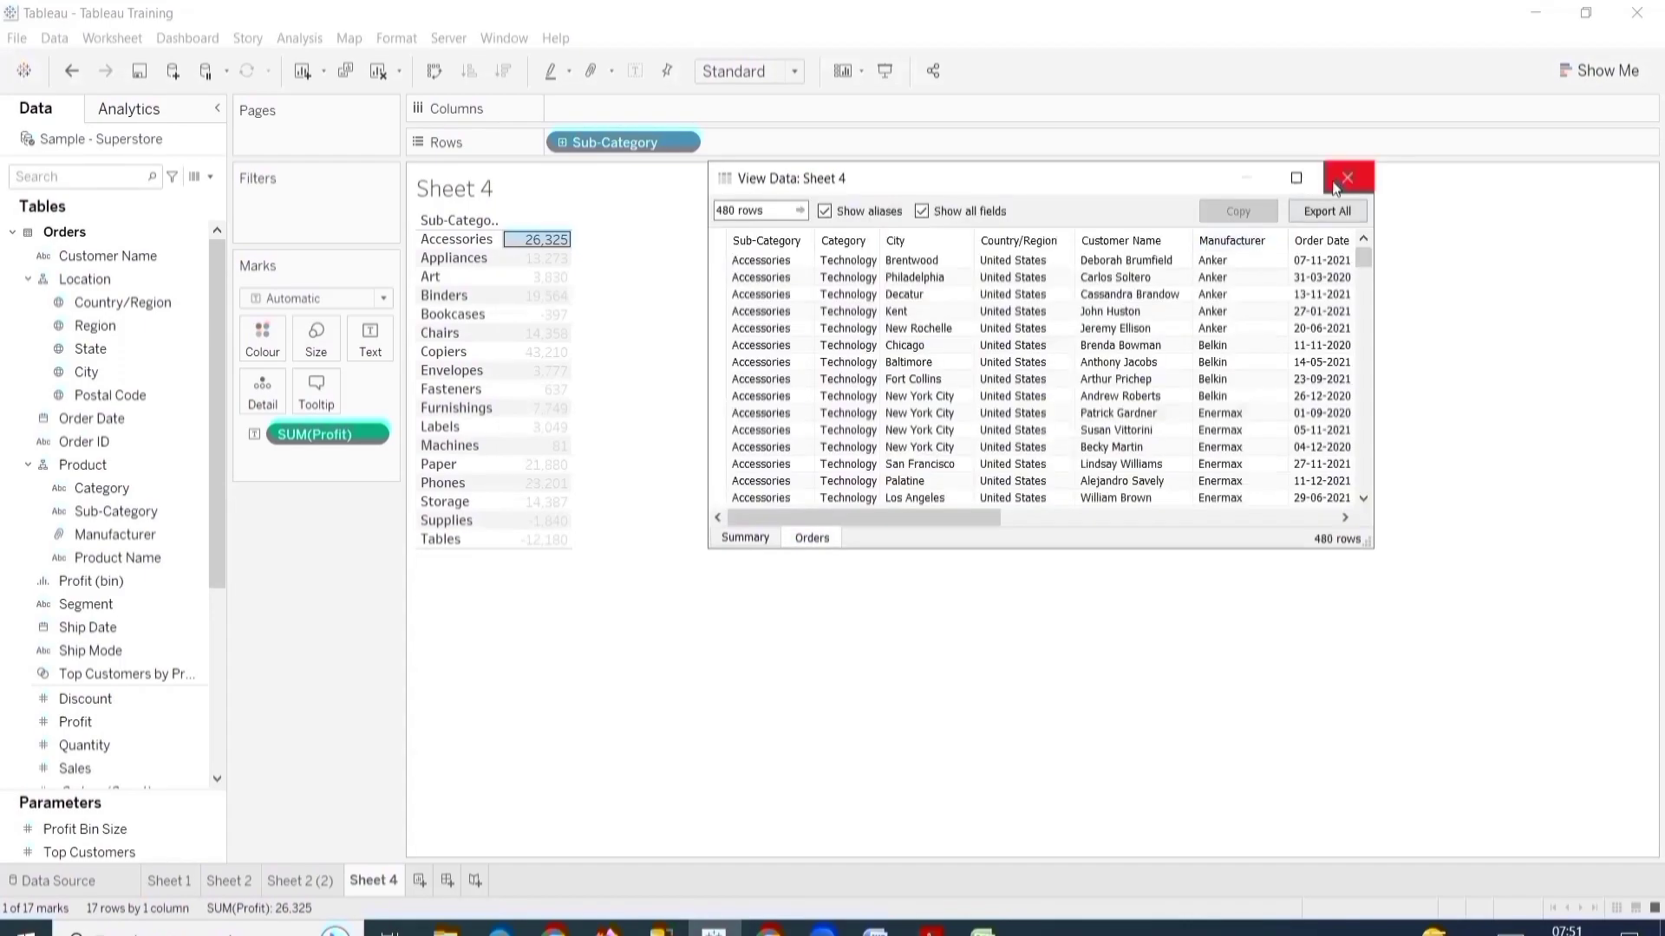
click(1296, 177)
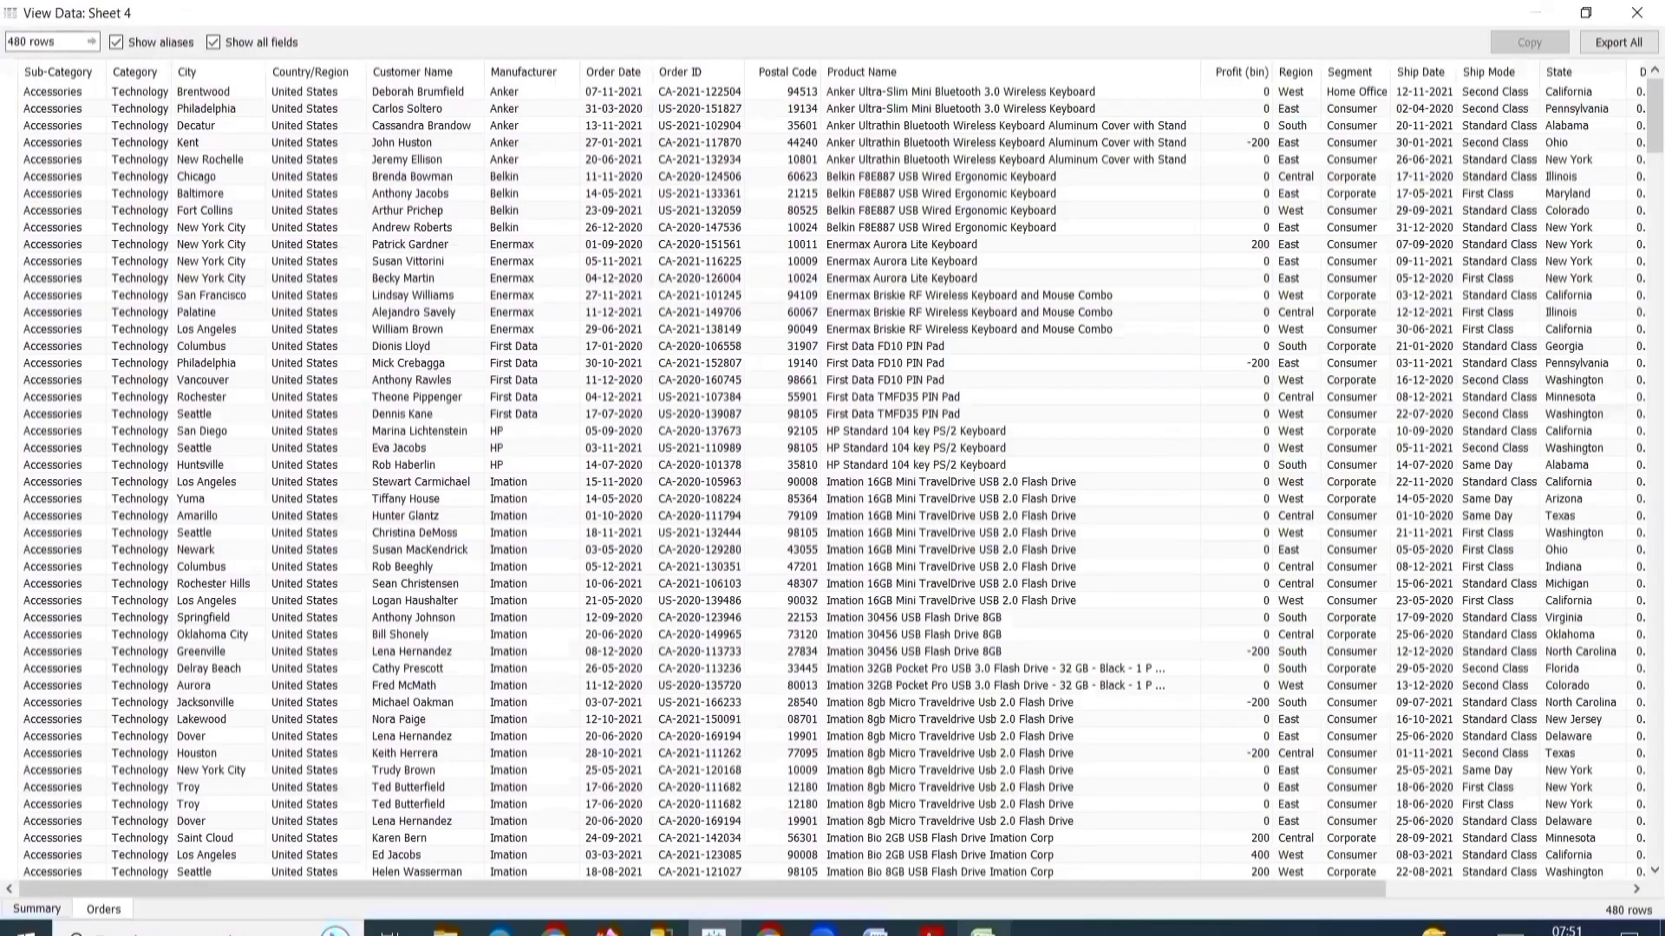
- Switch back to Excel, select the Profit column to check its count and sum, and close the workbook
click(982, 929)
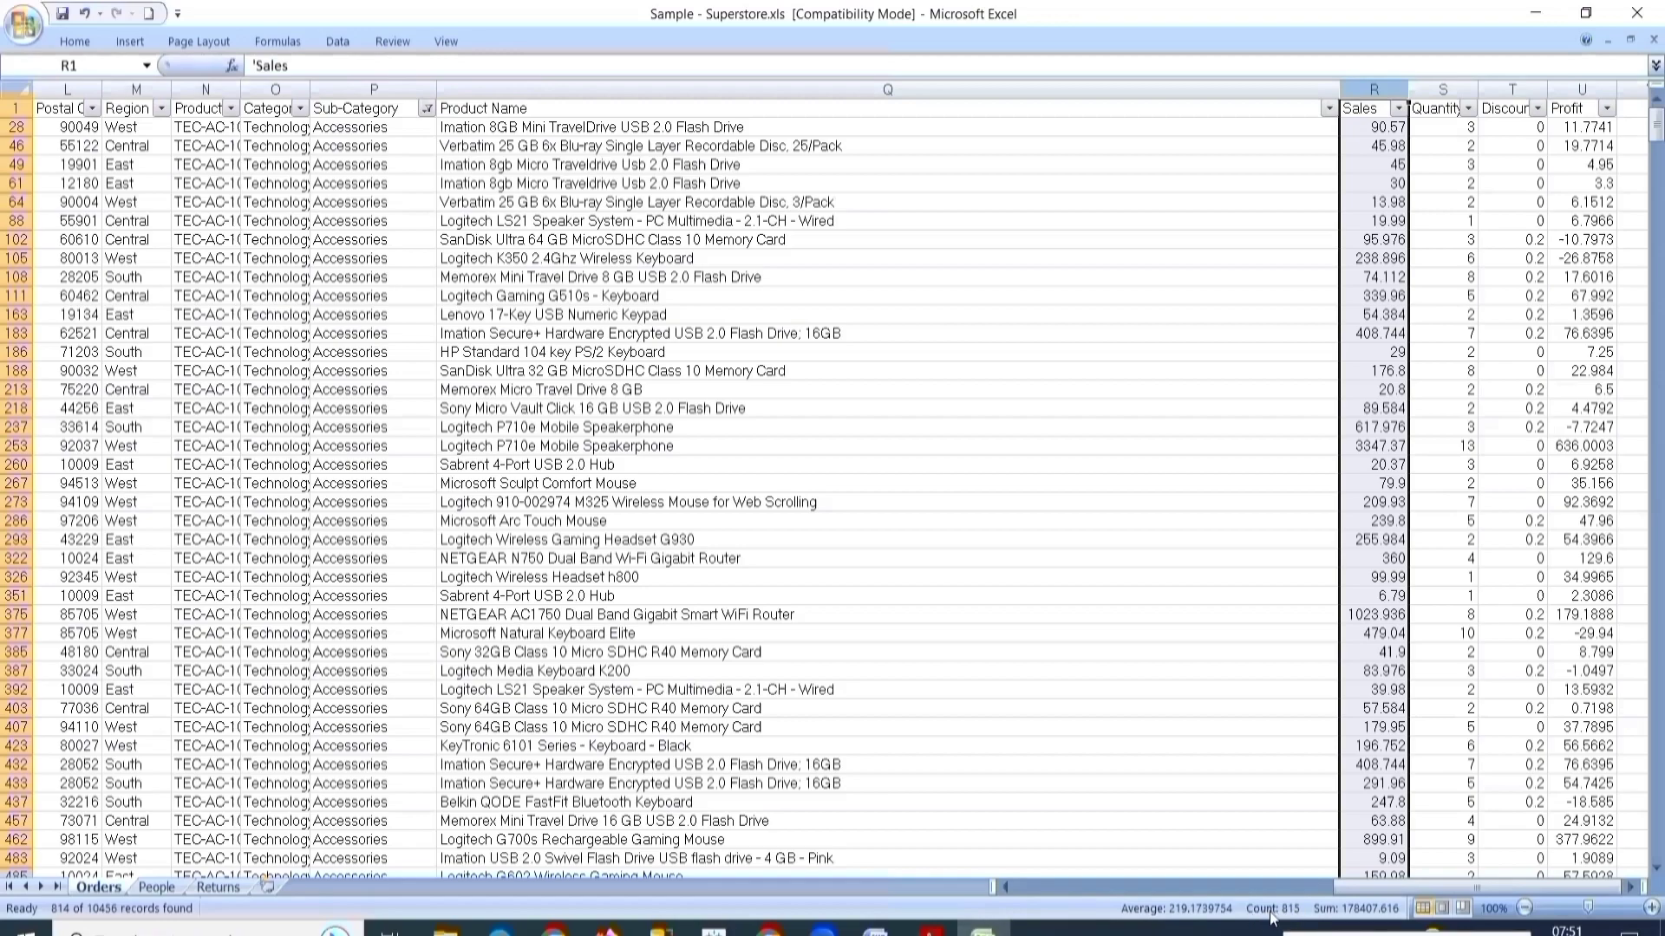
click(1583, 90)
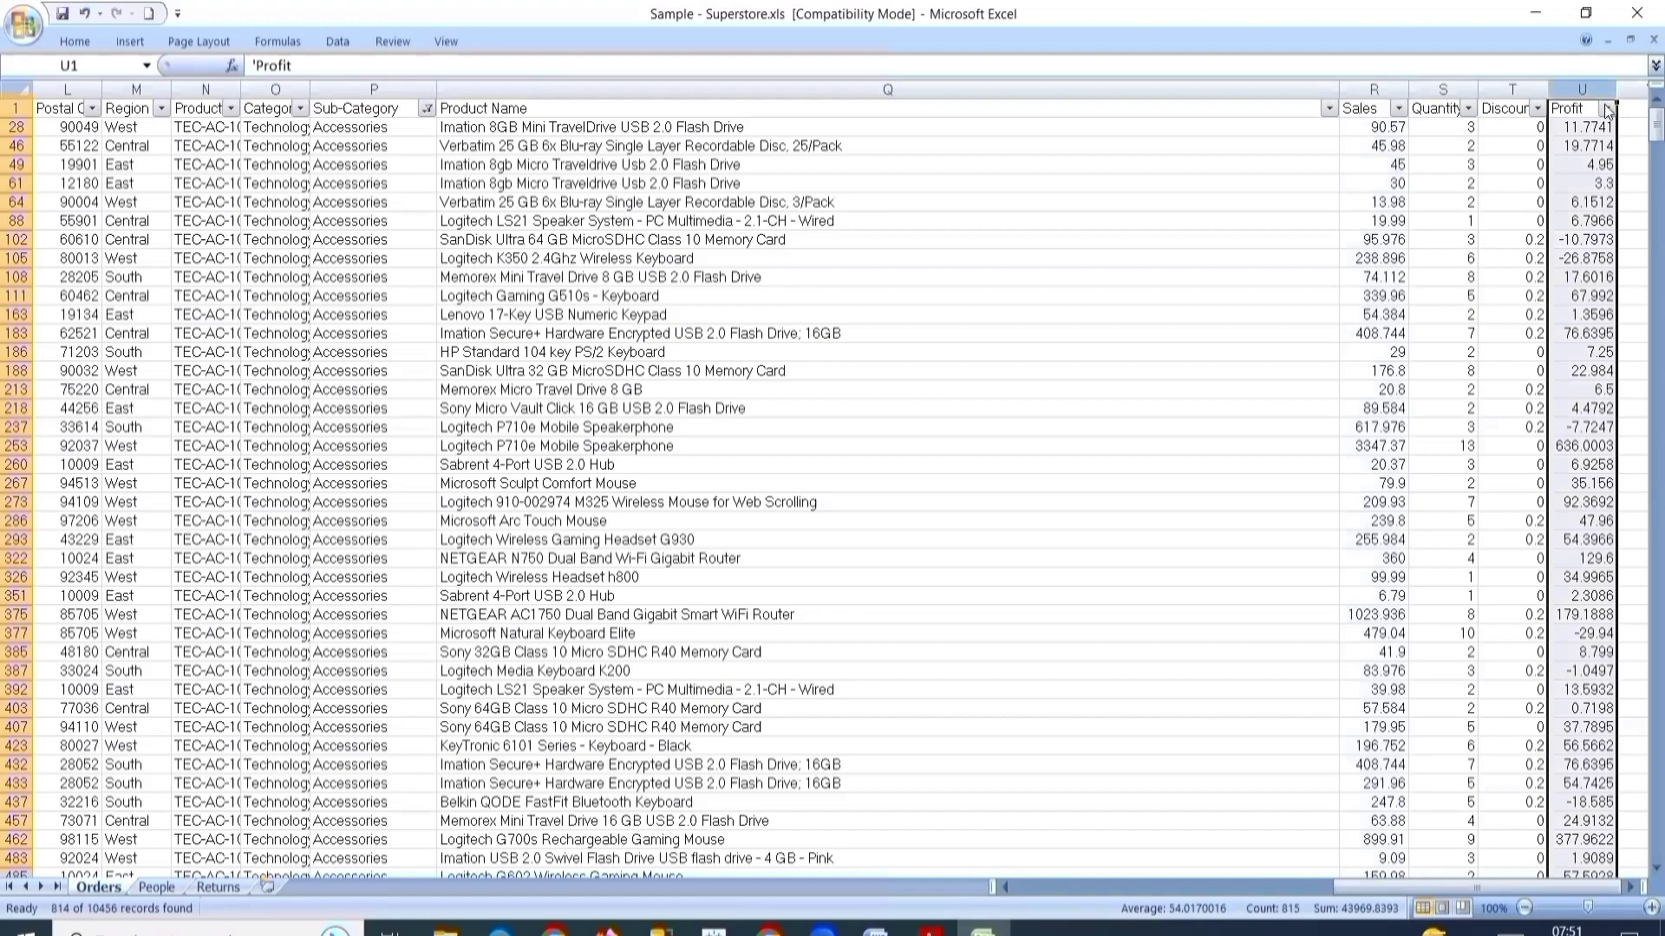
click(1637, 13)
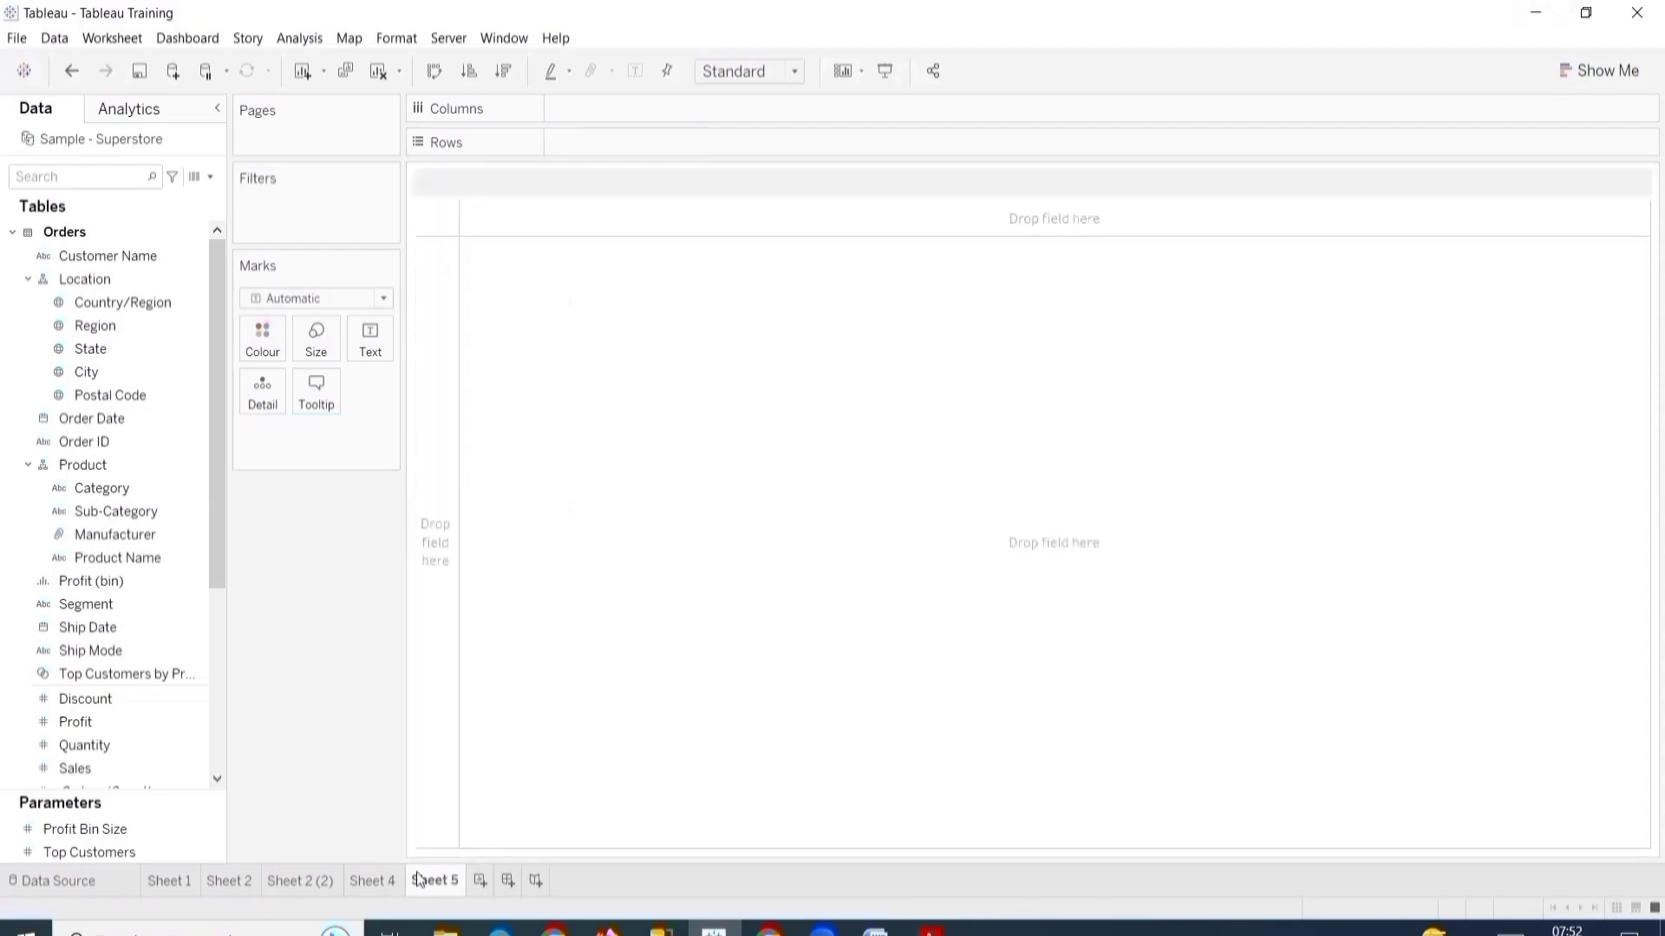
- Create a new Tableau worksheet showing Sales by Region as a vertical bar chart
click(418, 881)
drag(217, 322, 616, 142)
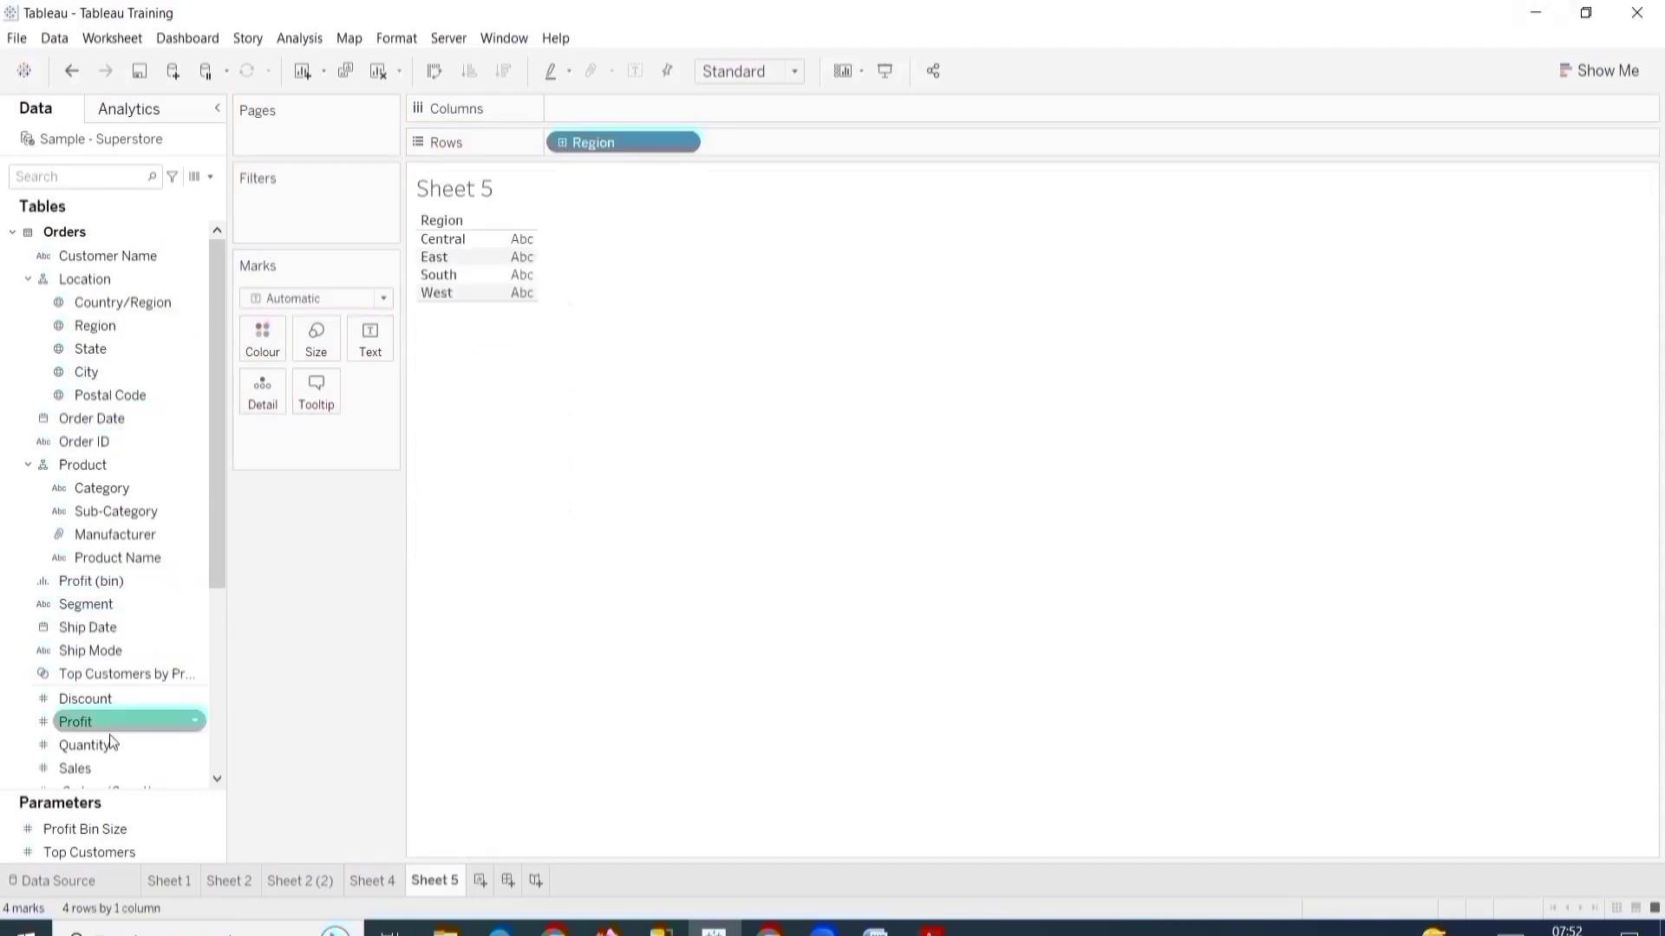
drag(147, 763, 655, 111)
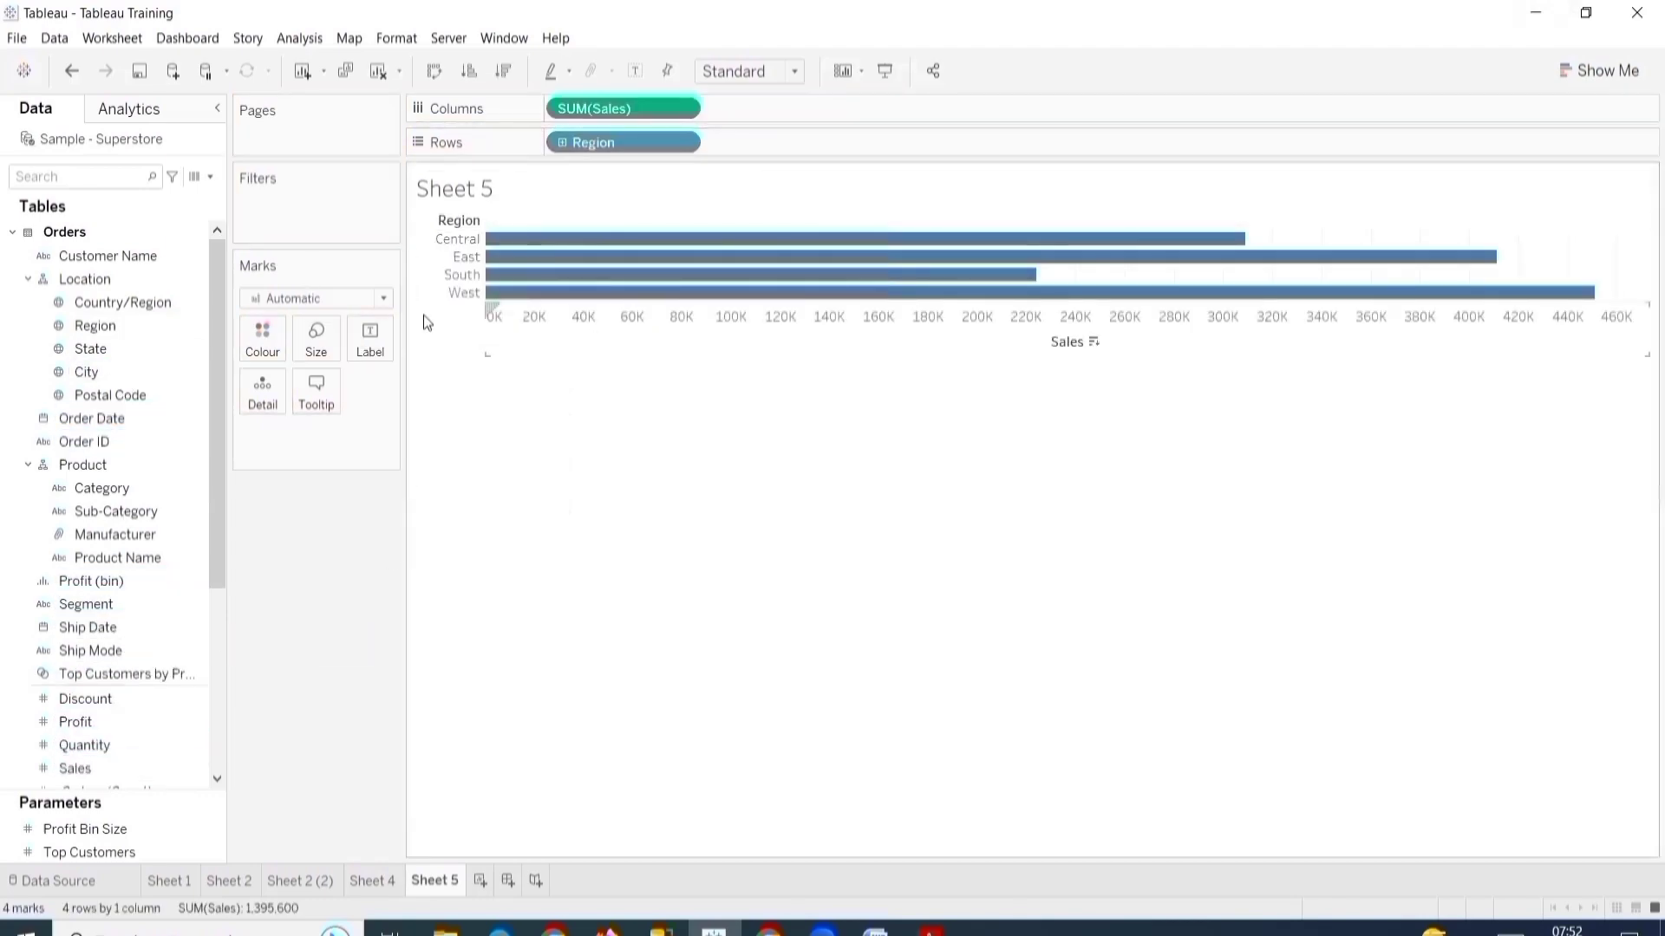
click(434, 71)
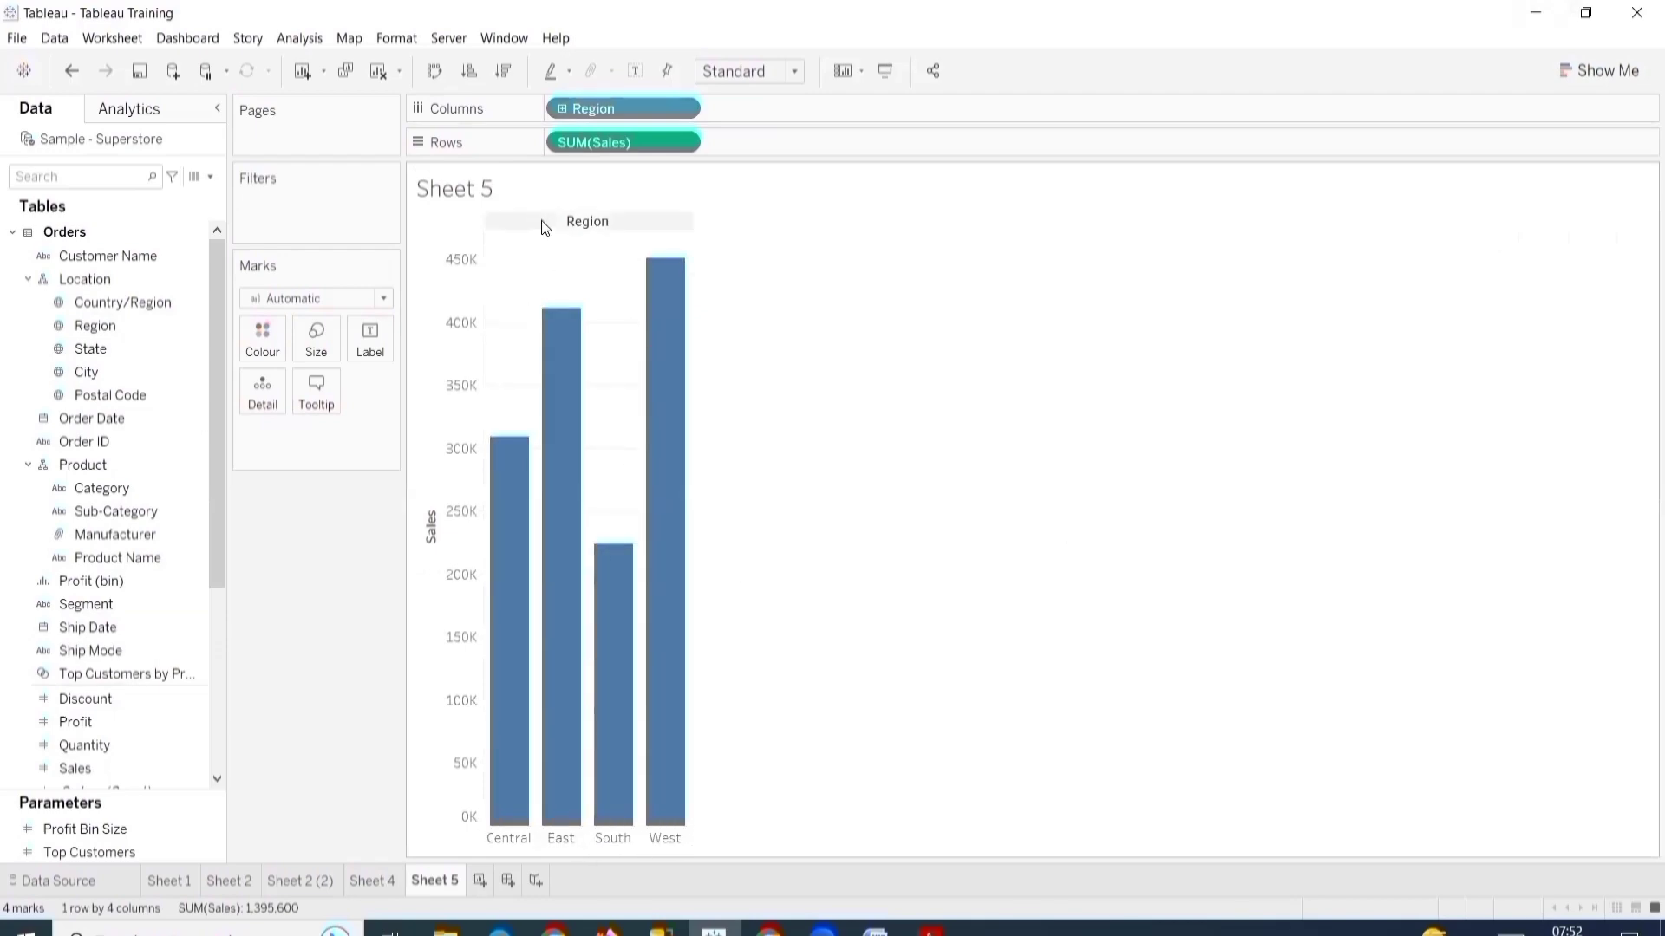
- Add Profit after Sales in the Region chart and swap rows and columns to get horizontal bars
scroll(139, 486, down, 3)
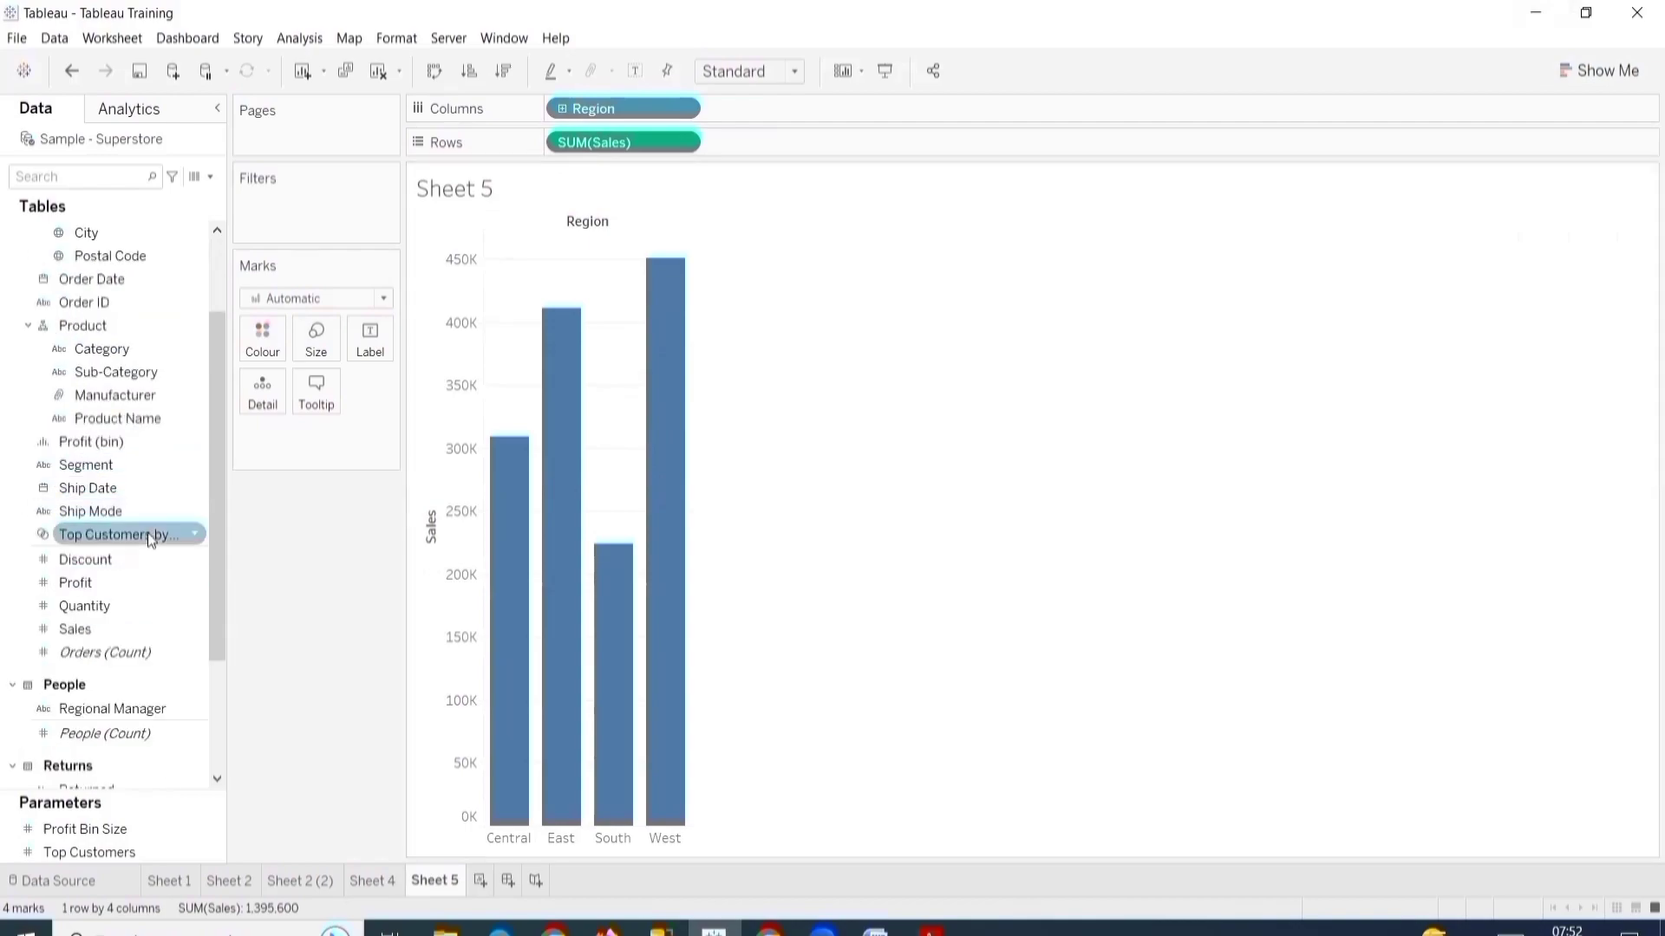
drag(76, 582, 777, 142)
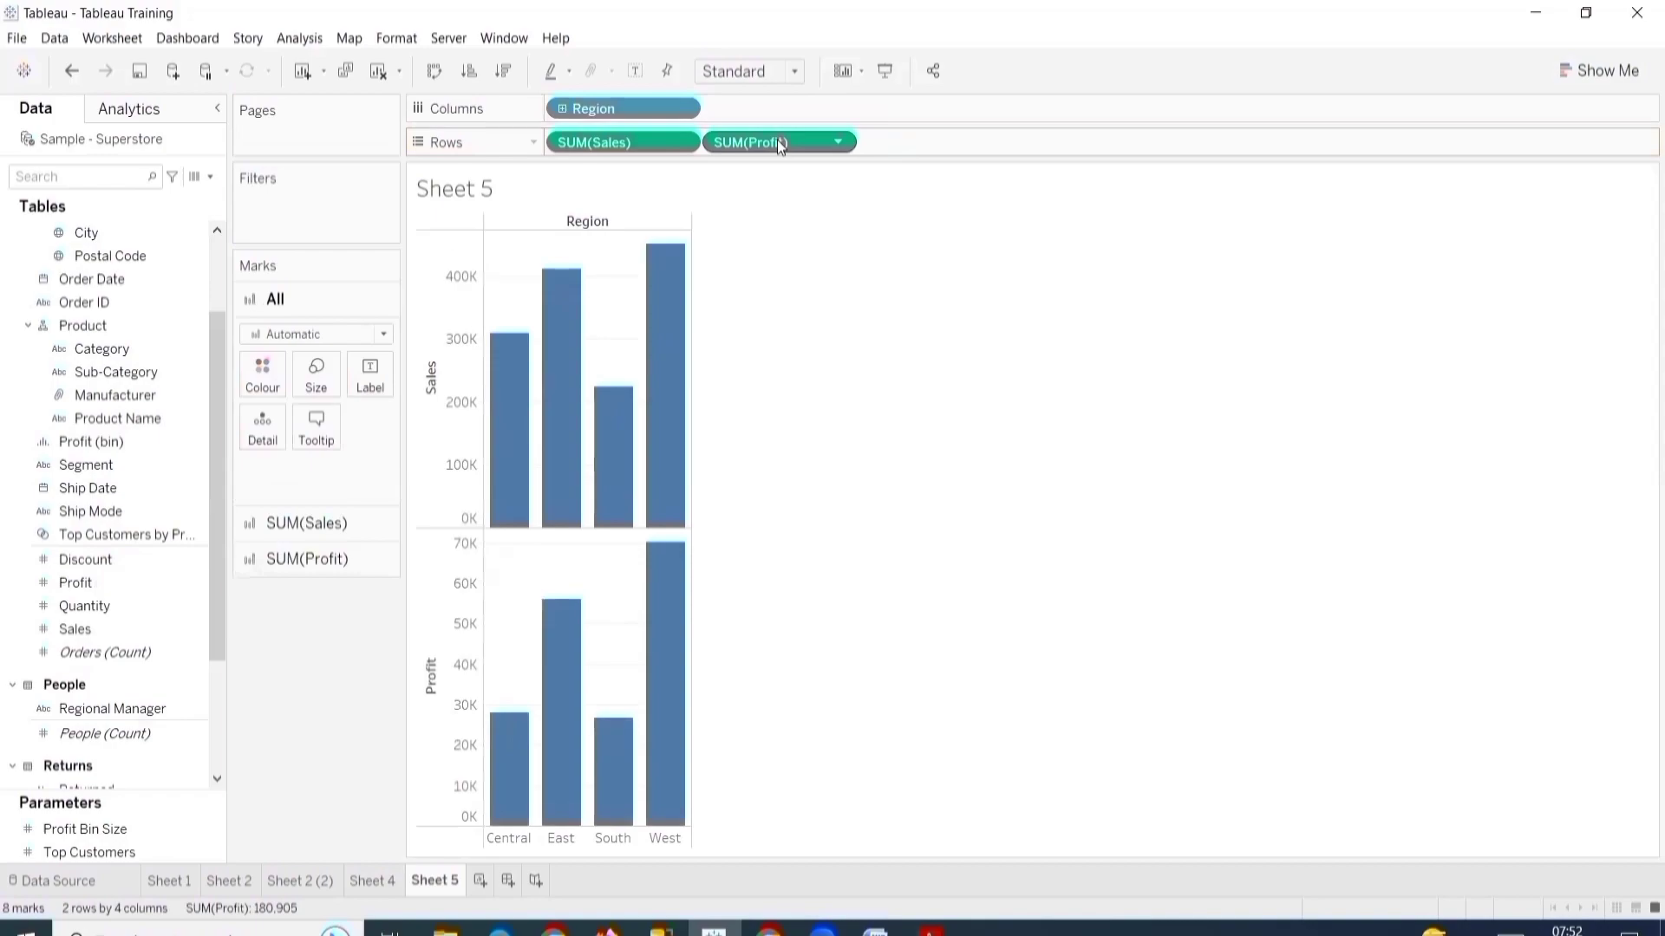
key(ctrl+w)
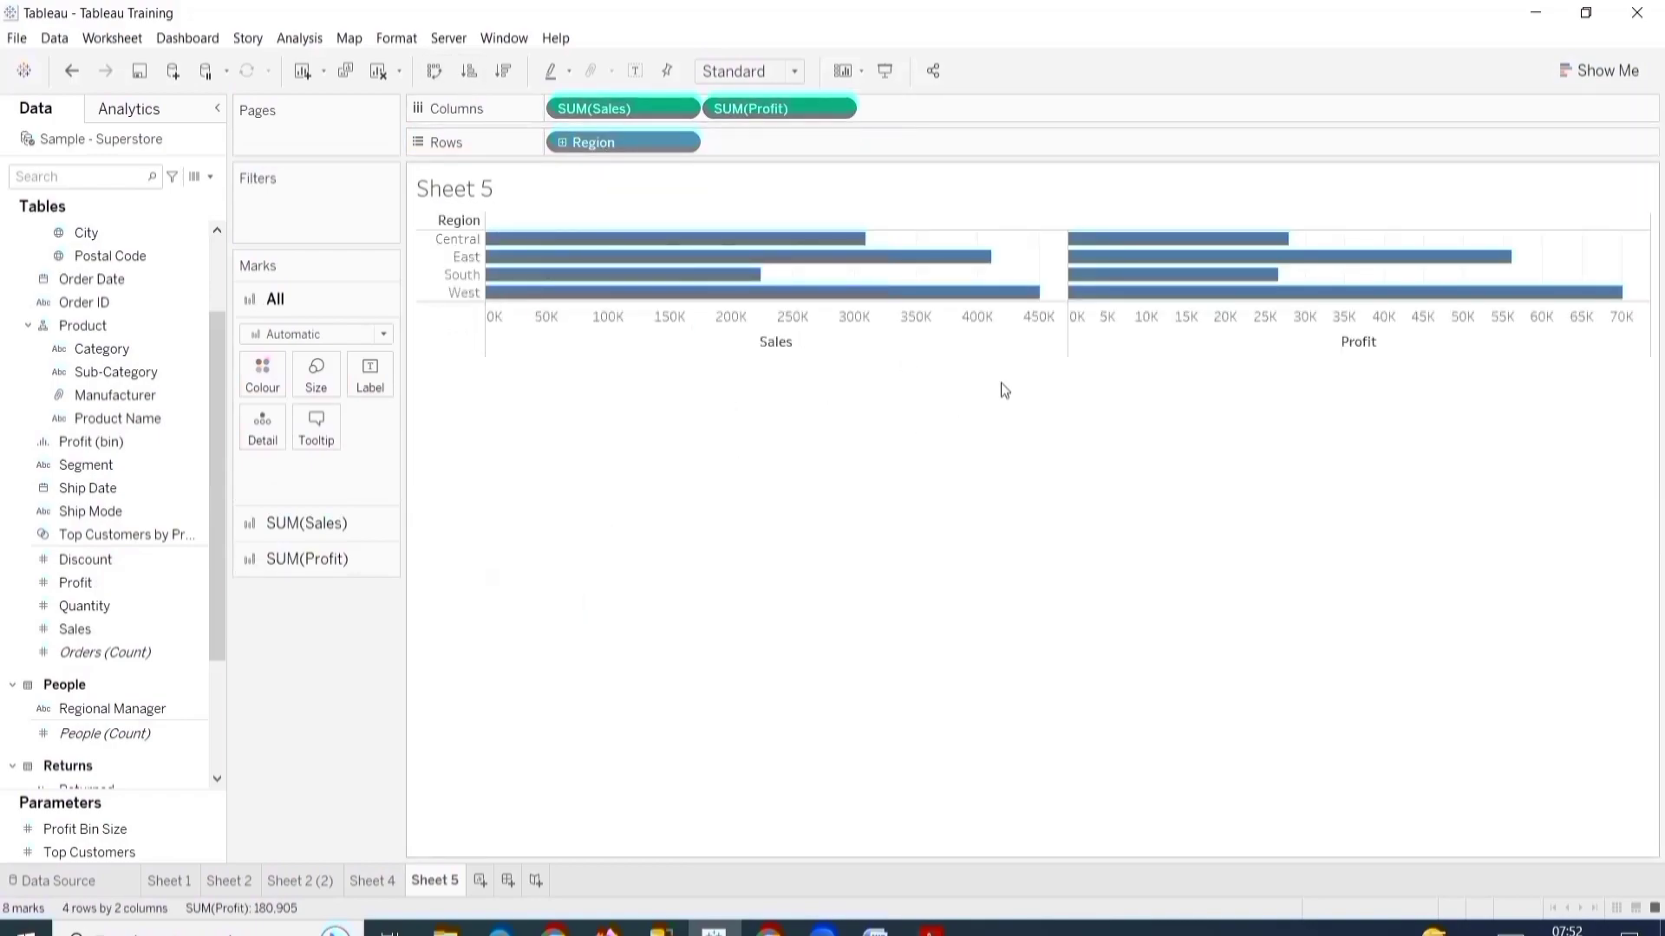
- Replace the sheet title with "Regioin wise sales and profit with individual Tableau"
double_click(476, 188)
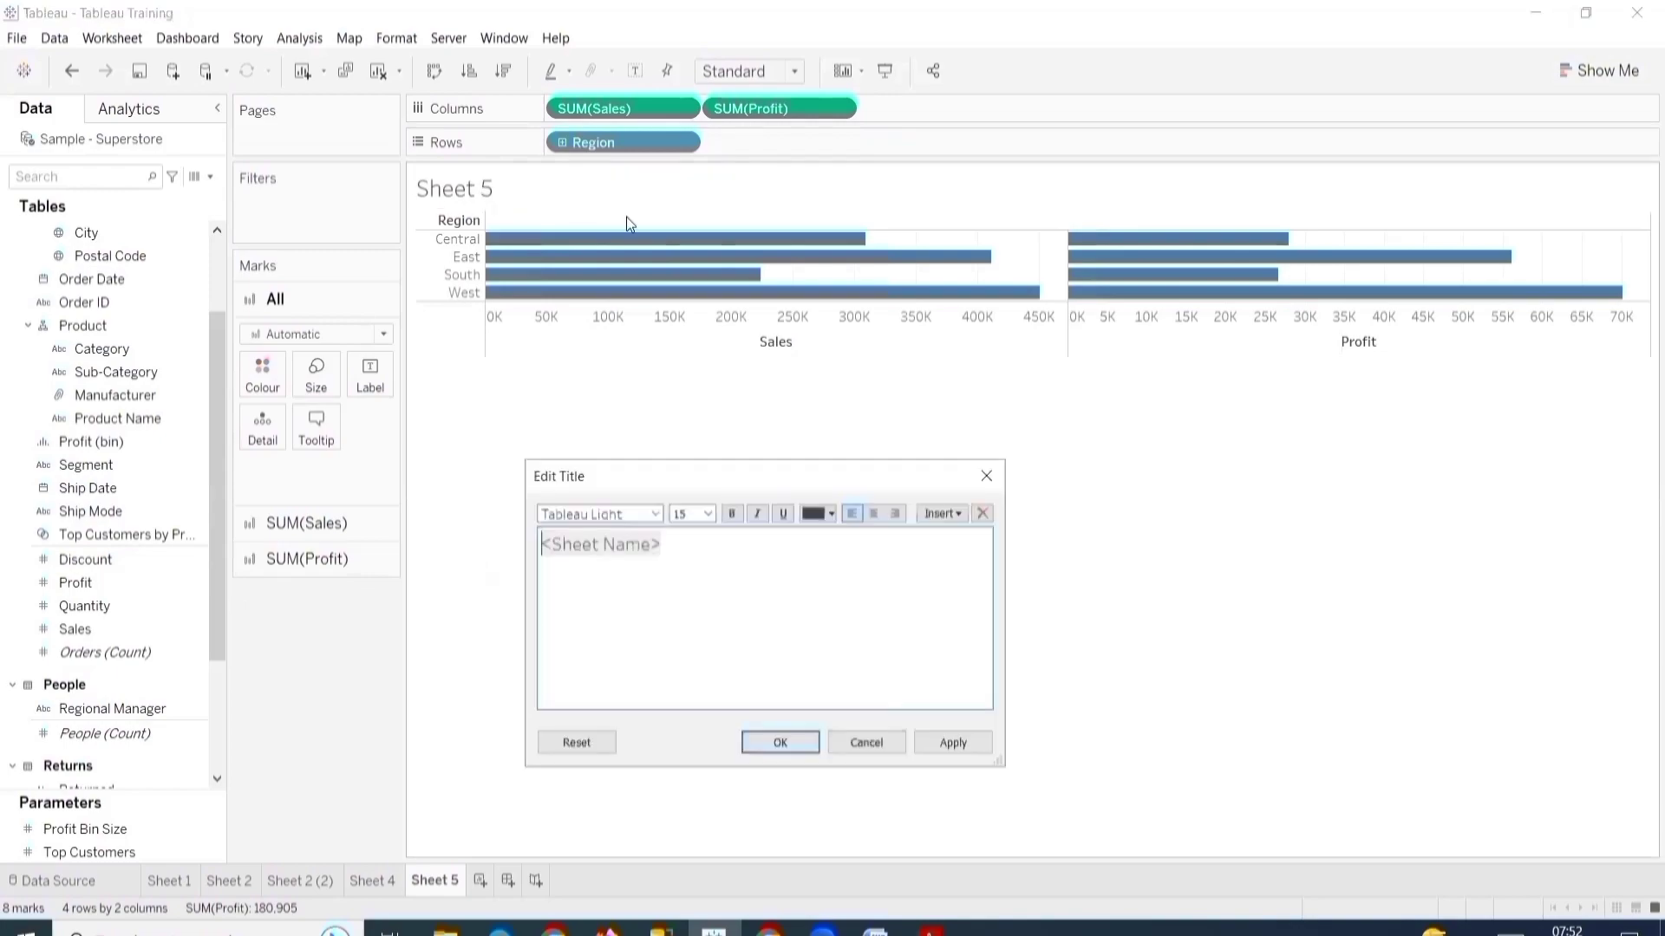
text(Regio)
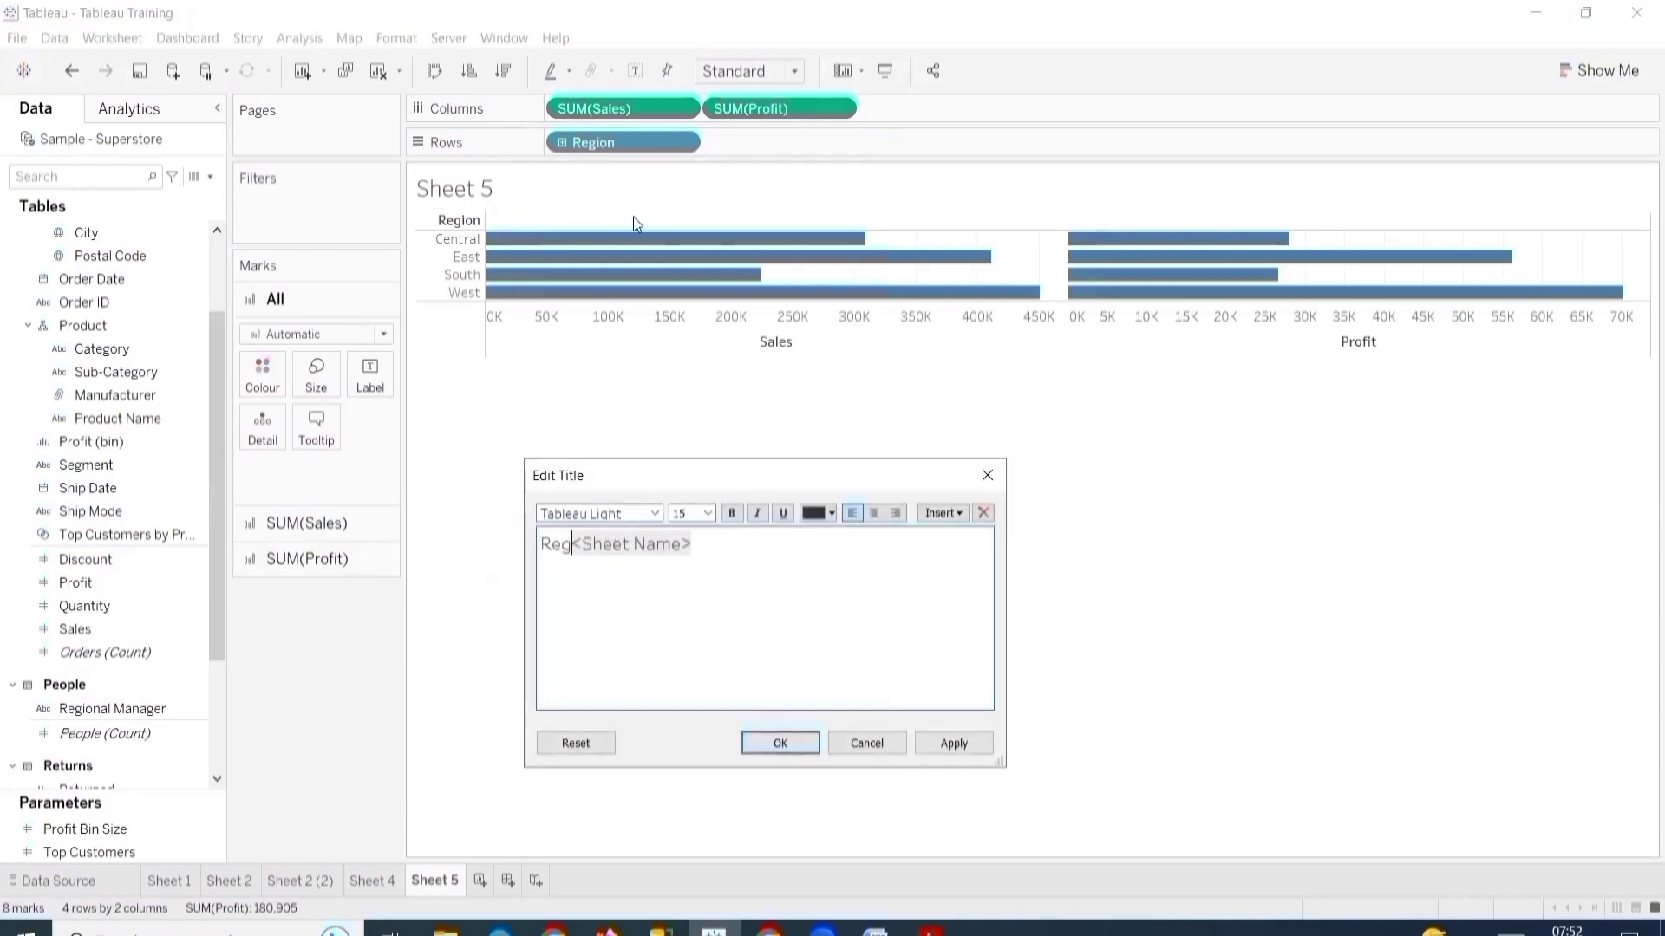
text(in)
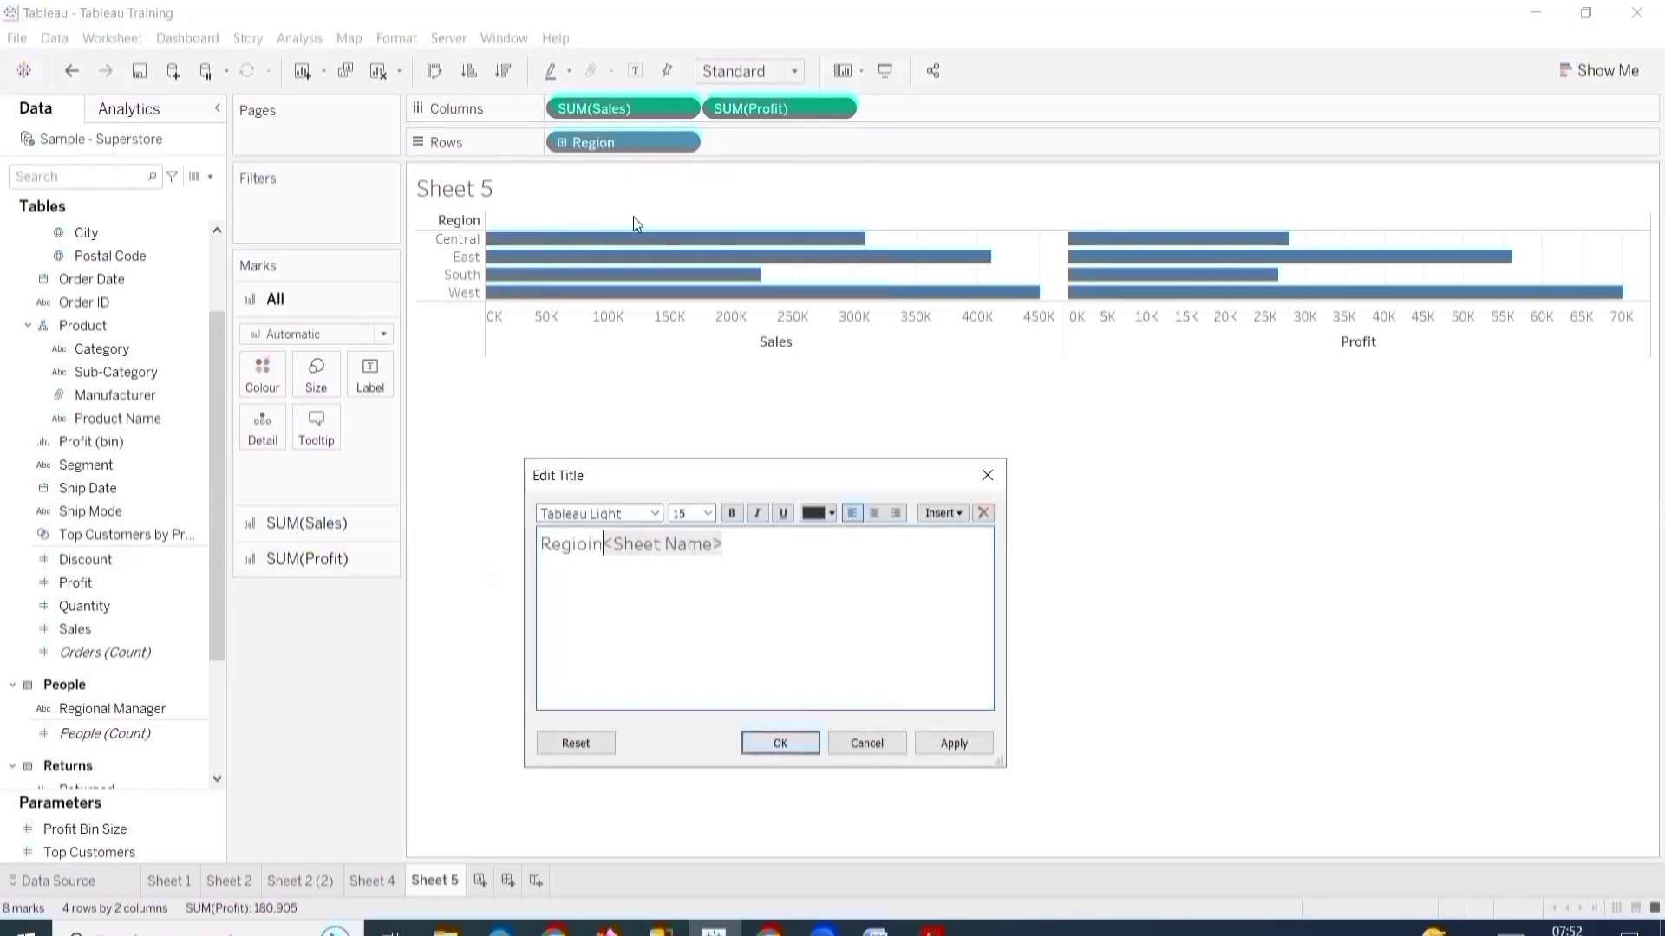
key(Delete)
text(wise sales and profit)
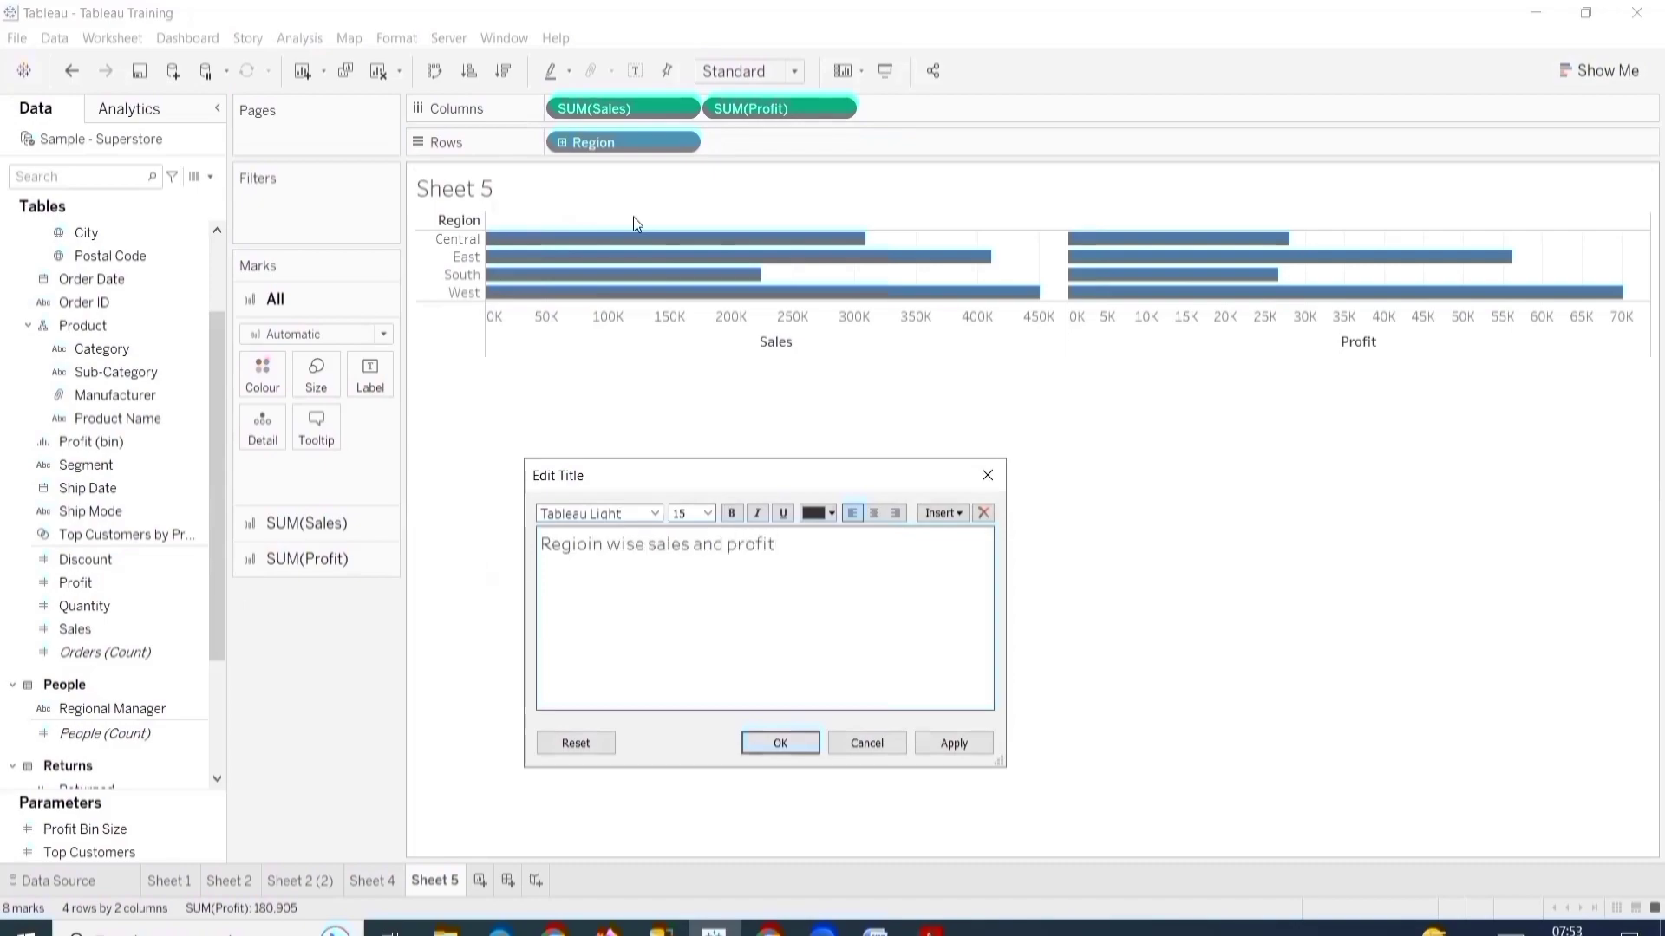
text( with individual T)
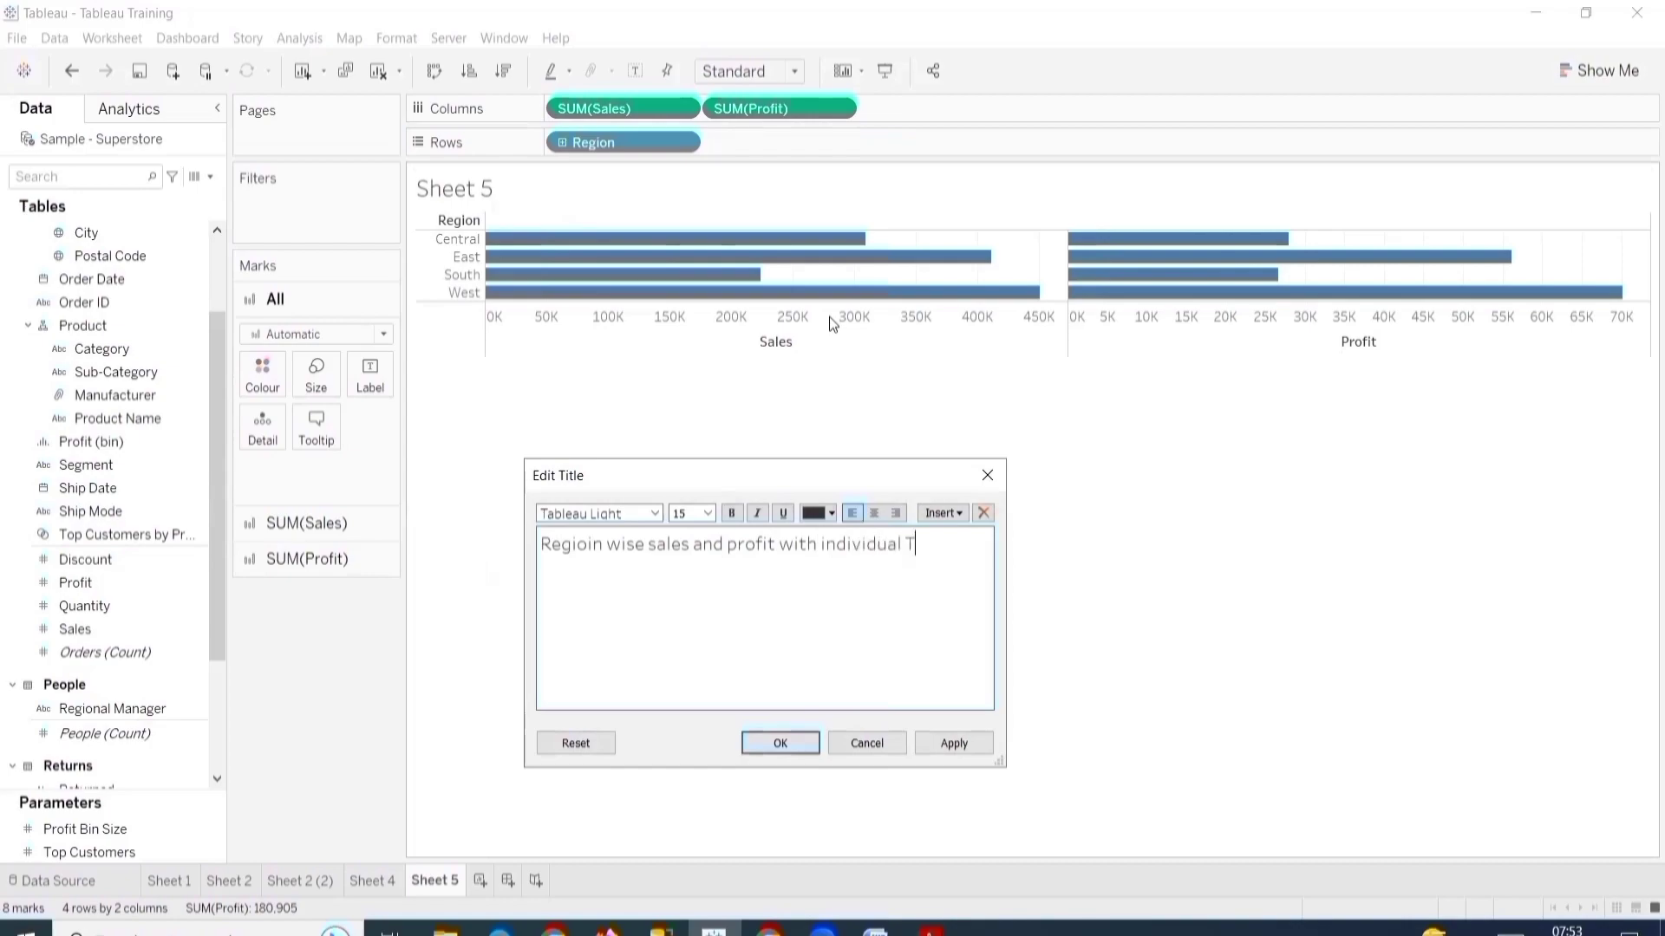
text(ableau)
click(954, 743)
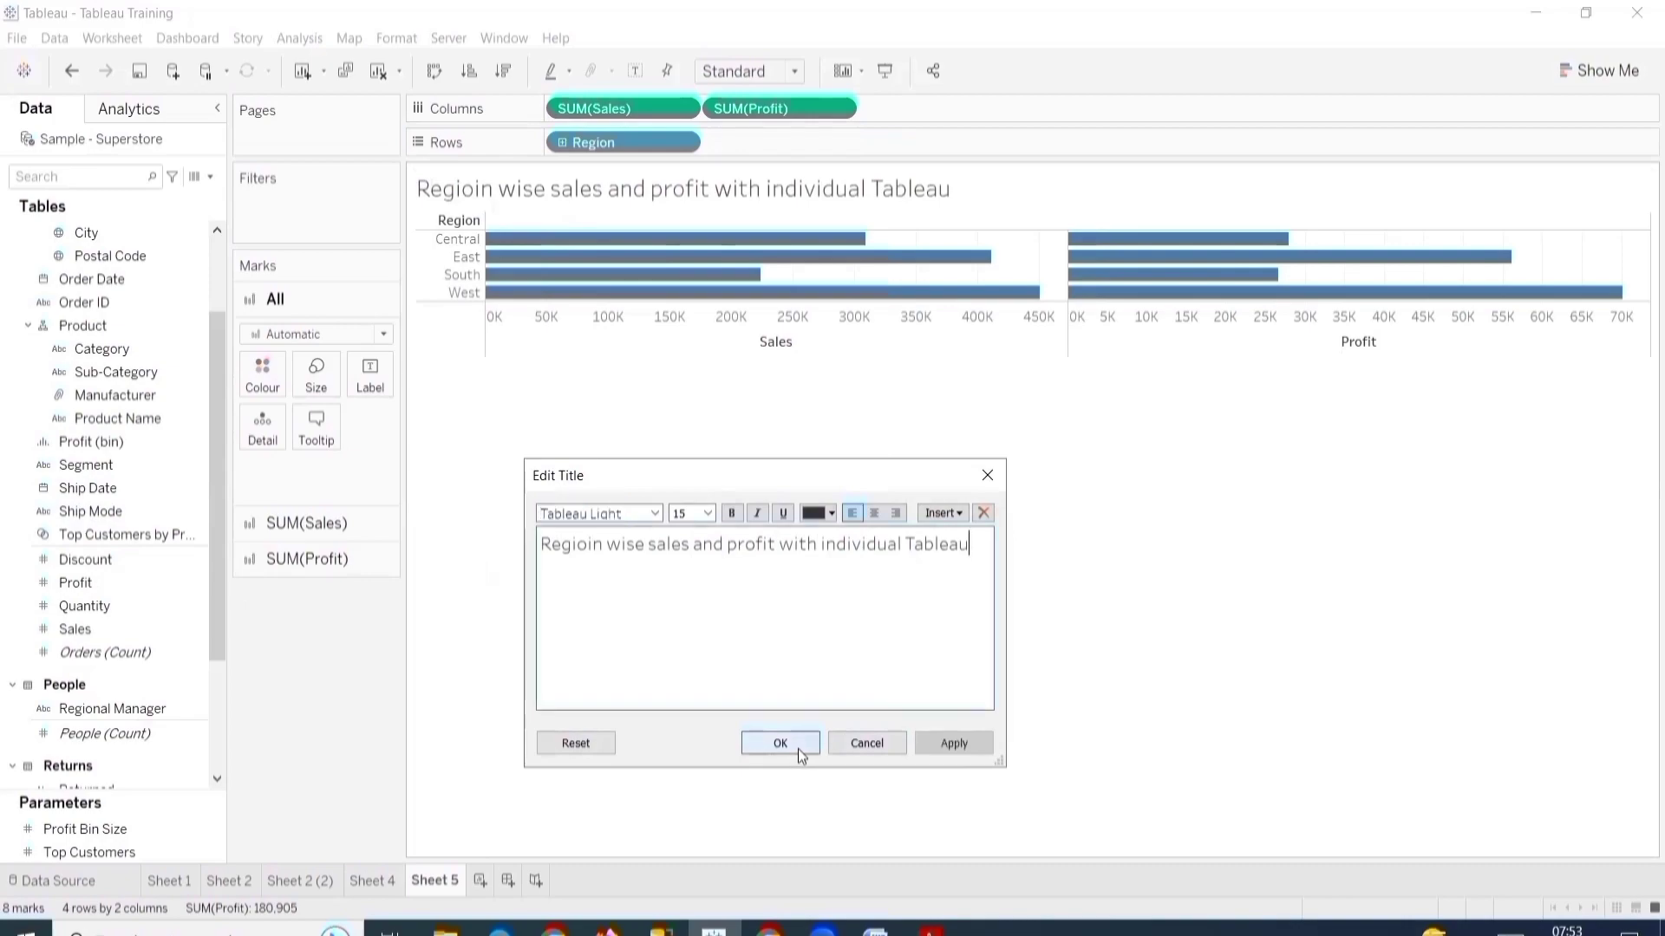
click(796, 749)
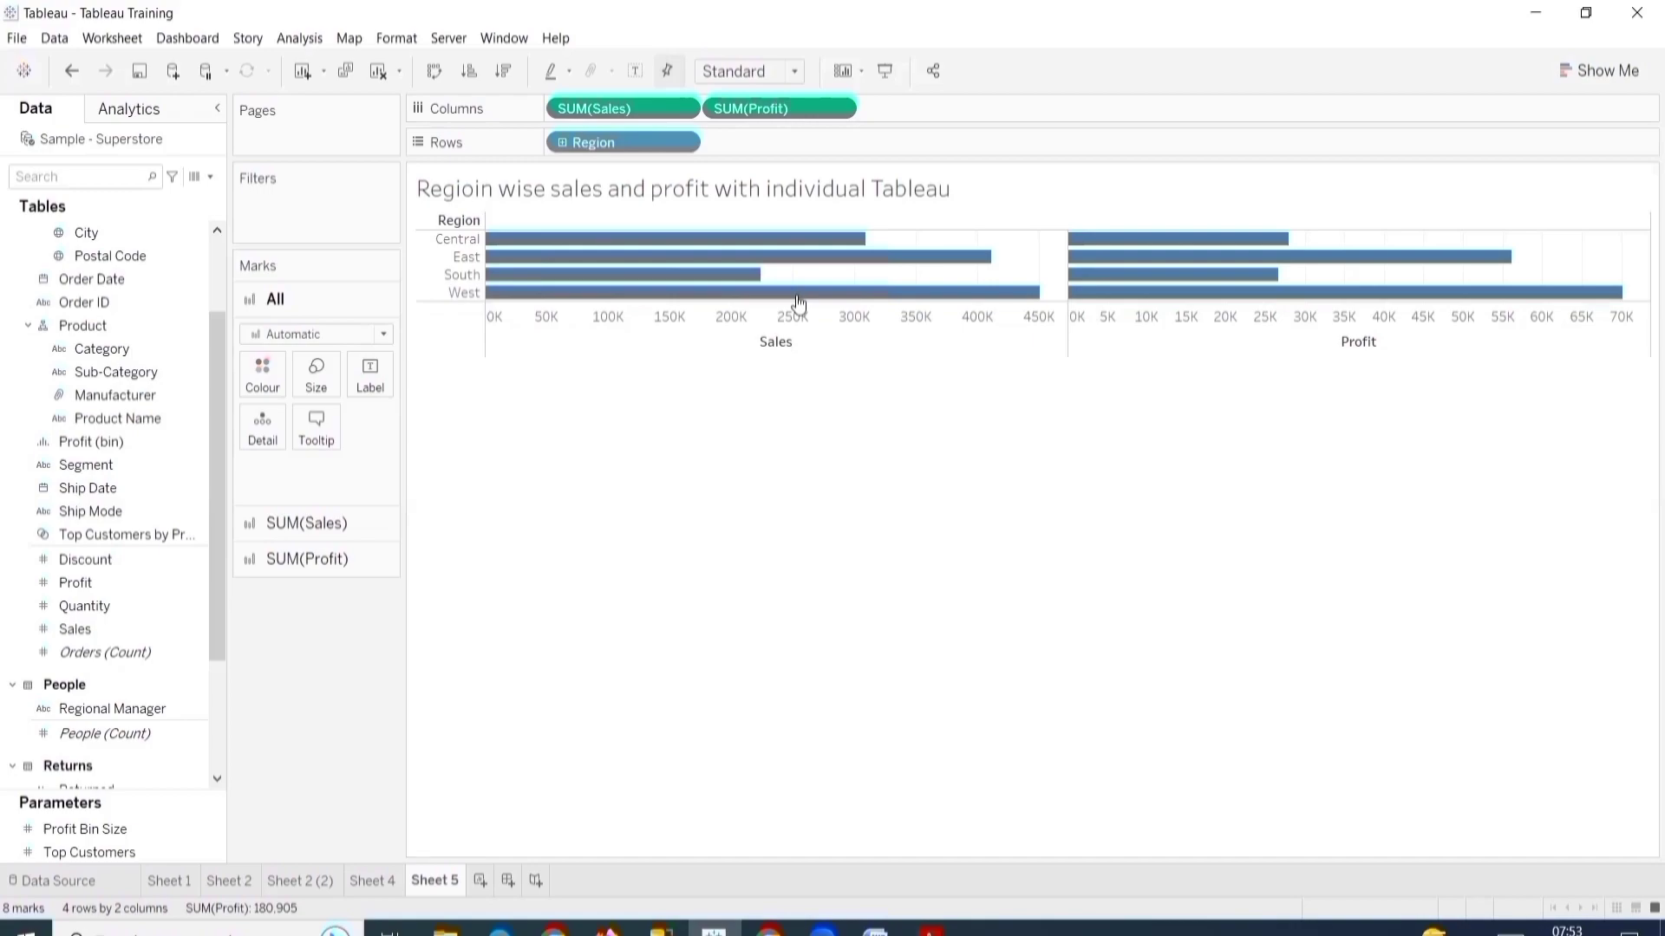
- Try adding Discount as a third measure after Profit in the Region chart, and remove it again
mouse_move(845, 260)
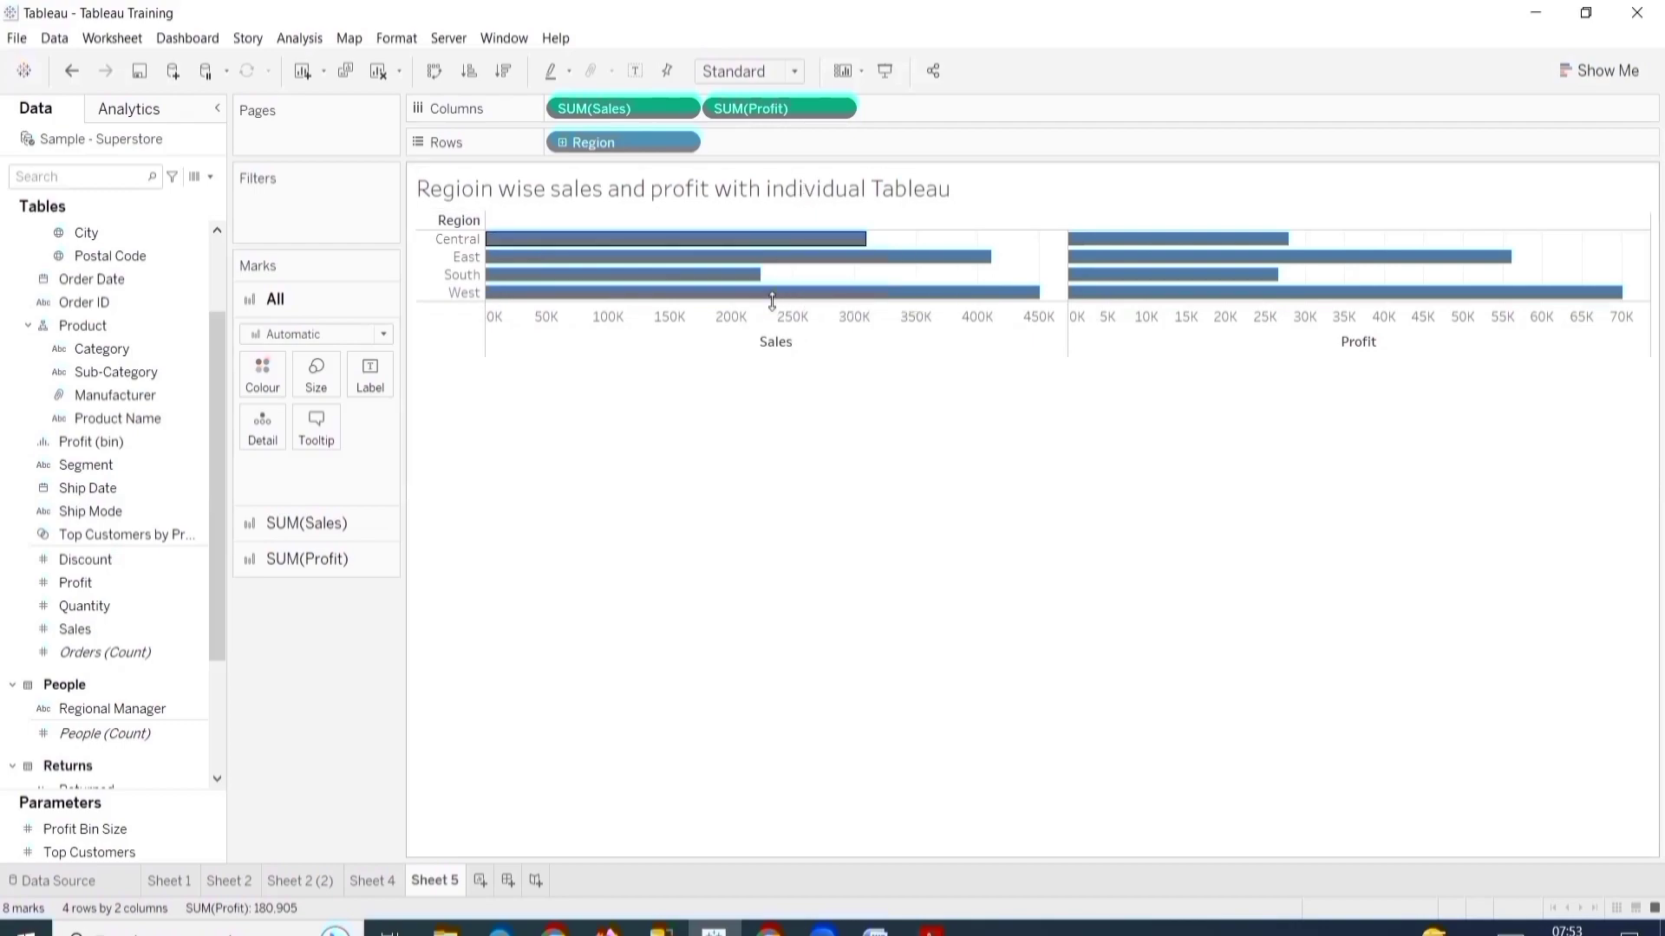
click(122, 605)
drag(106, 611, 966, 122)
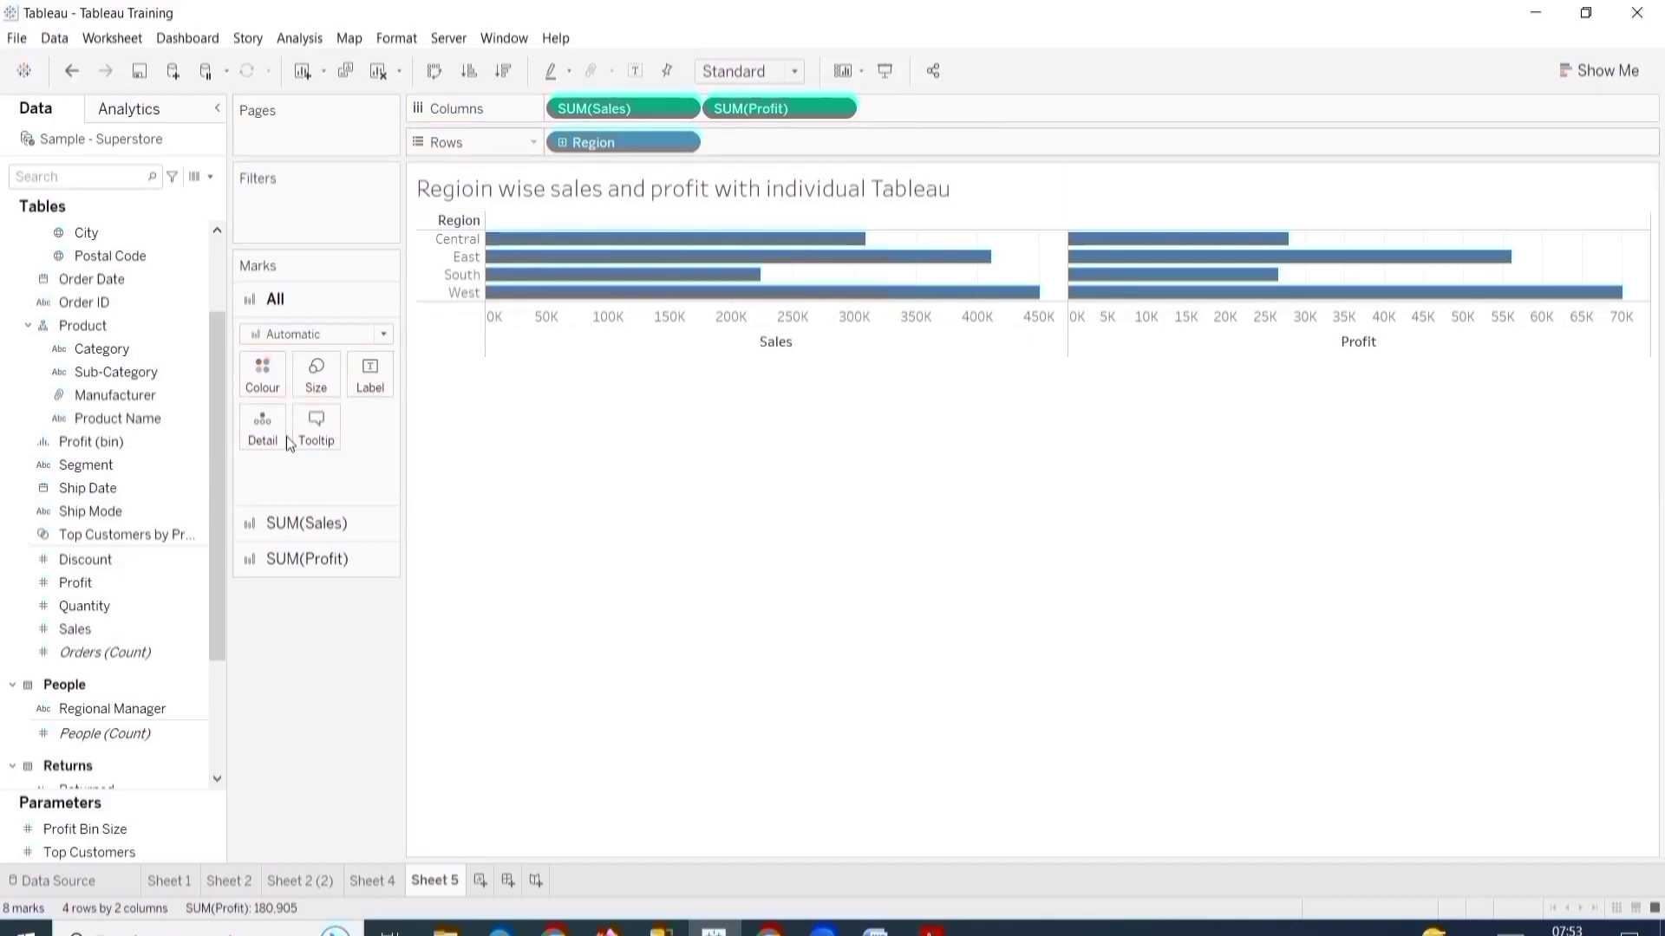
drag(128, 557, 945, 107)
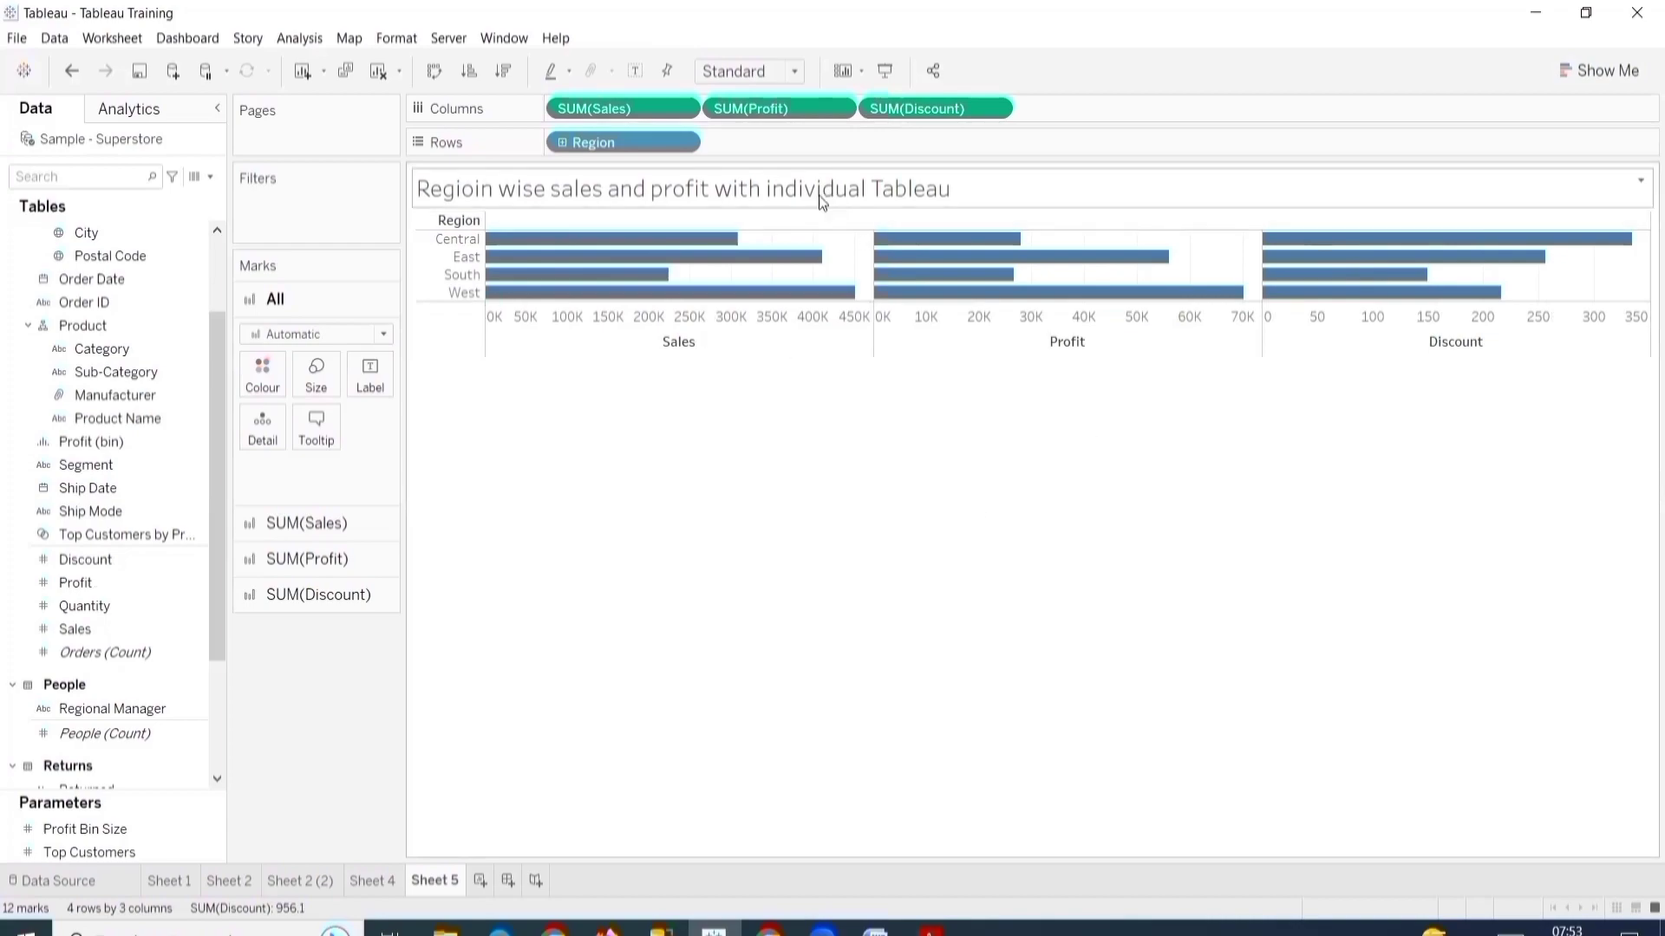
drag(962, 108, 1127, 529)
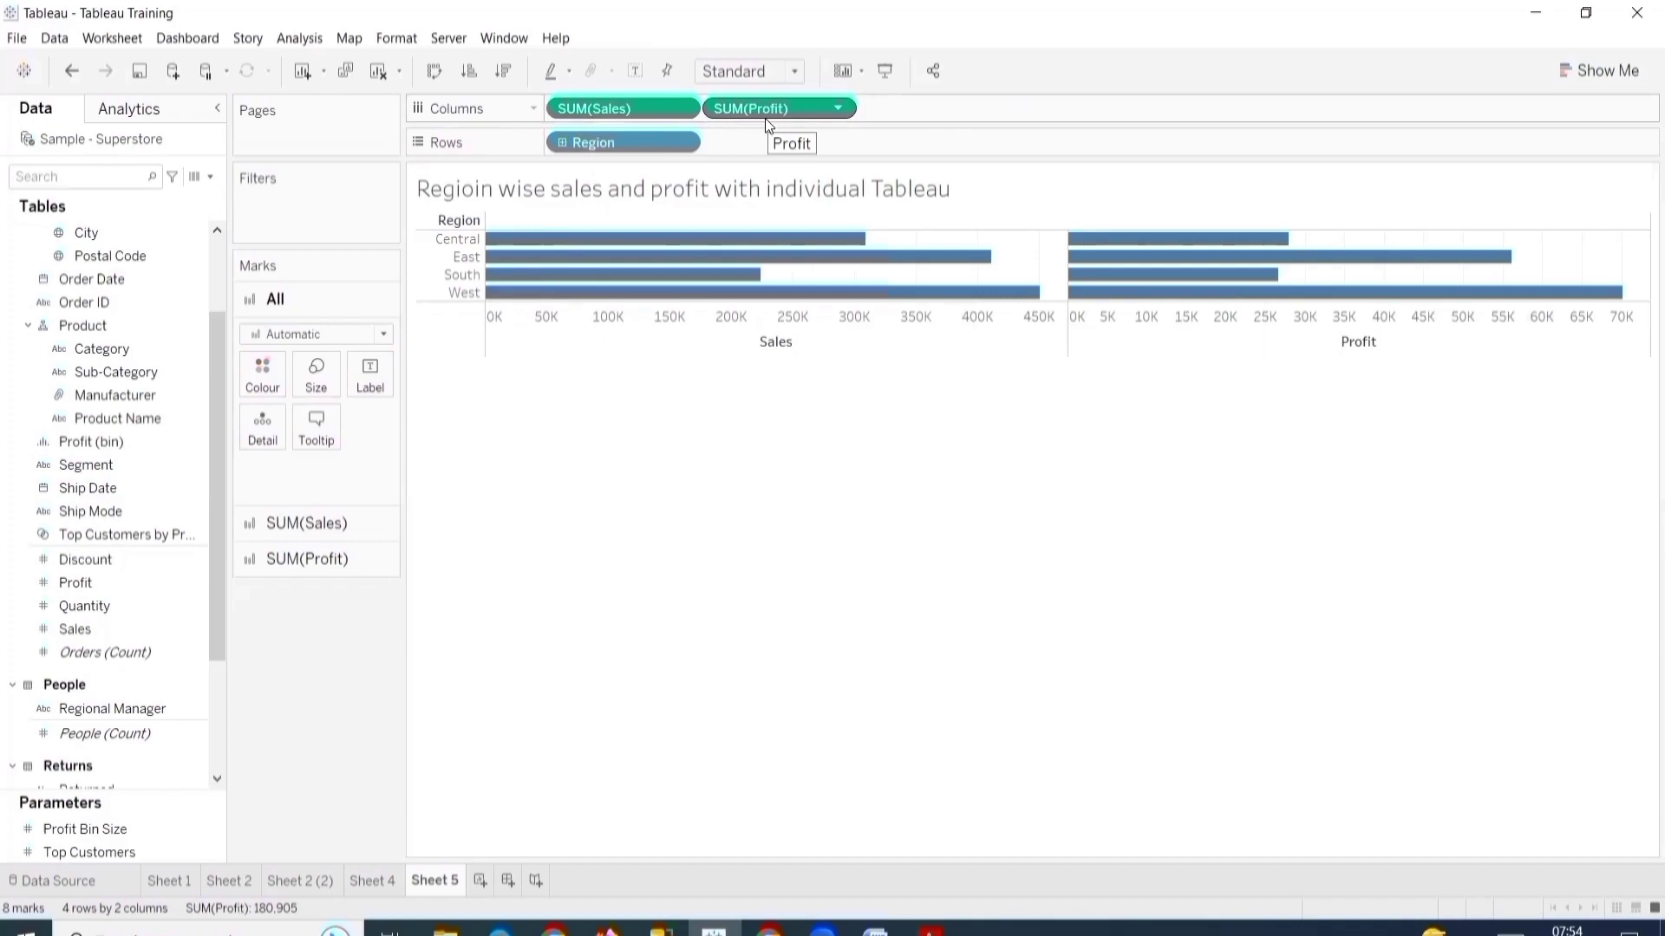
- Put Profit on a dual axis with Sales and set the Sales mark type to Bar
click(838, 109)
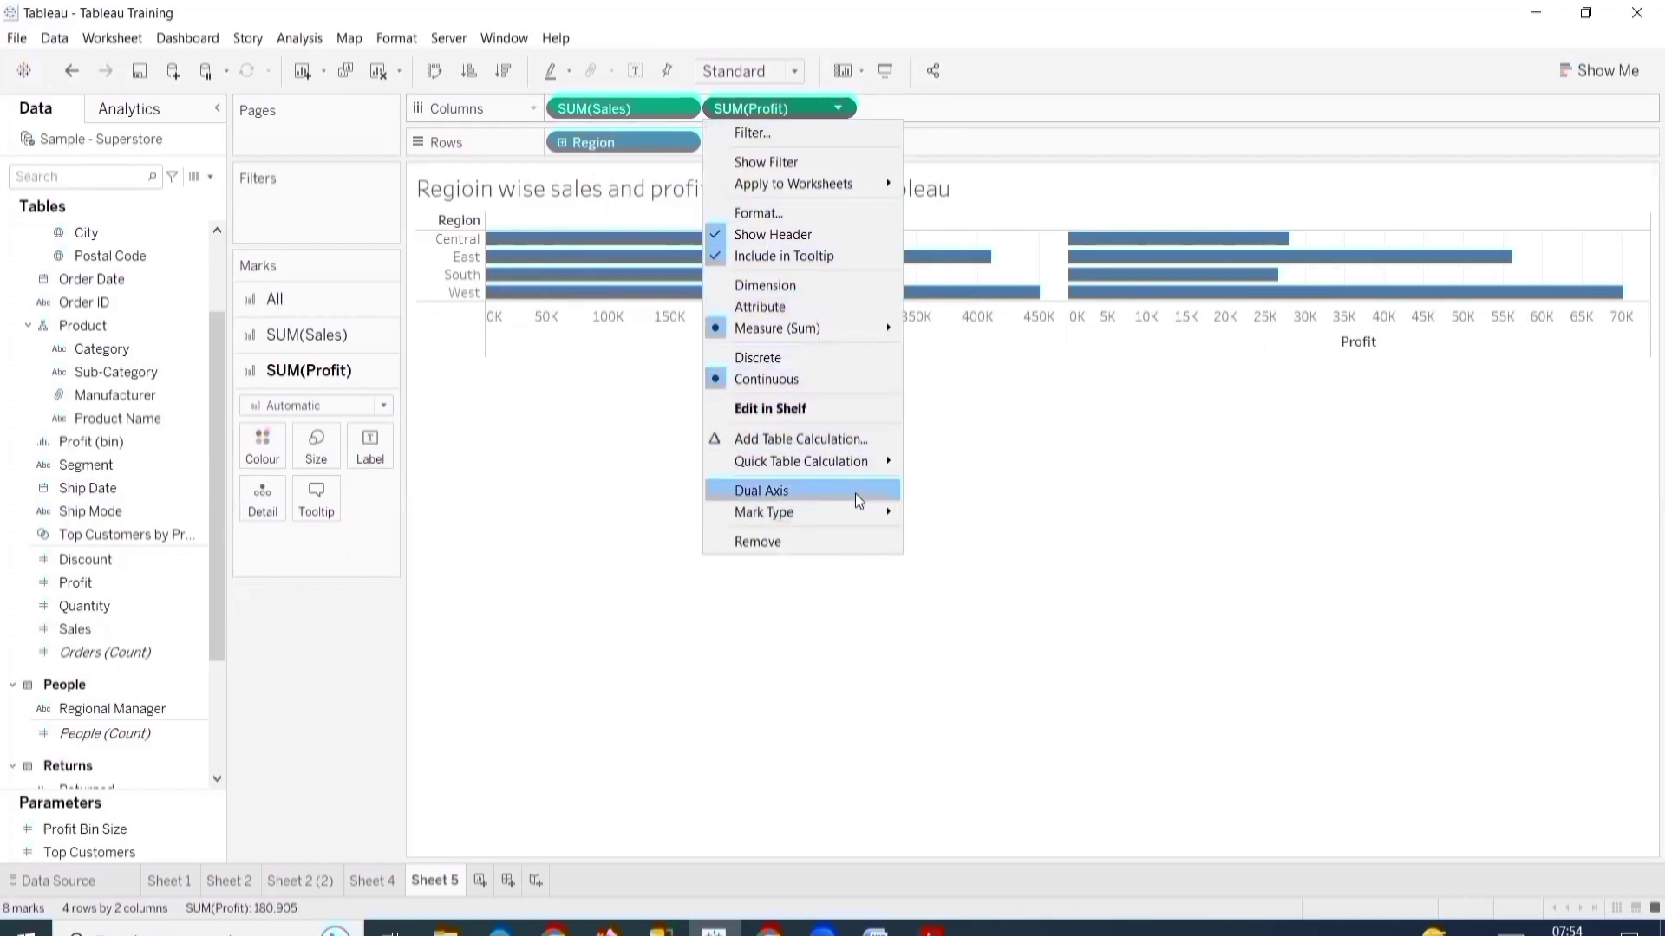
click(856, 491)
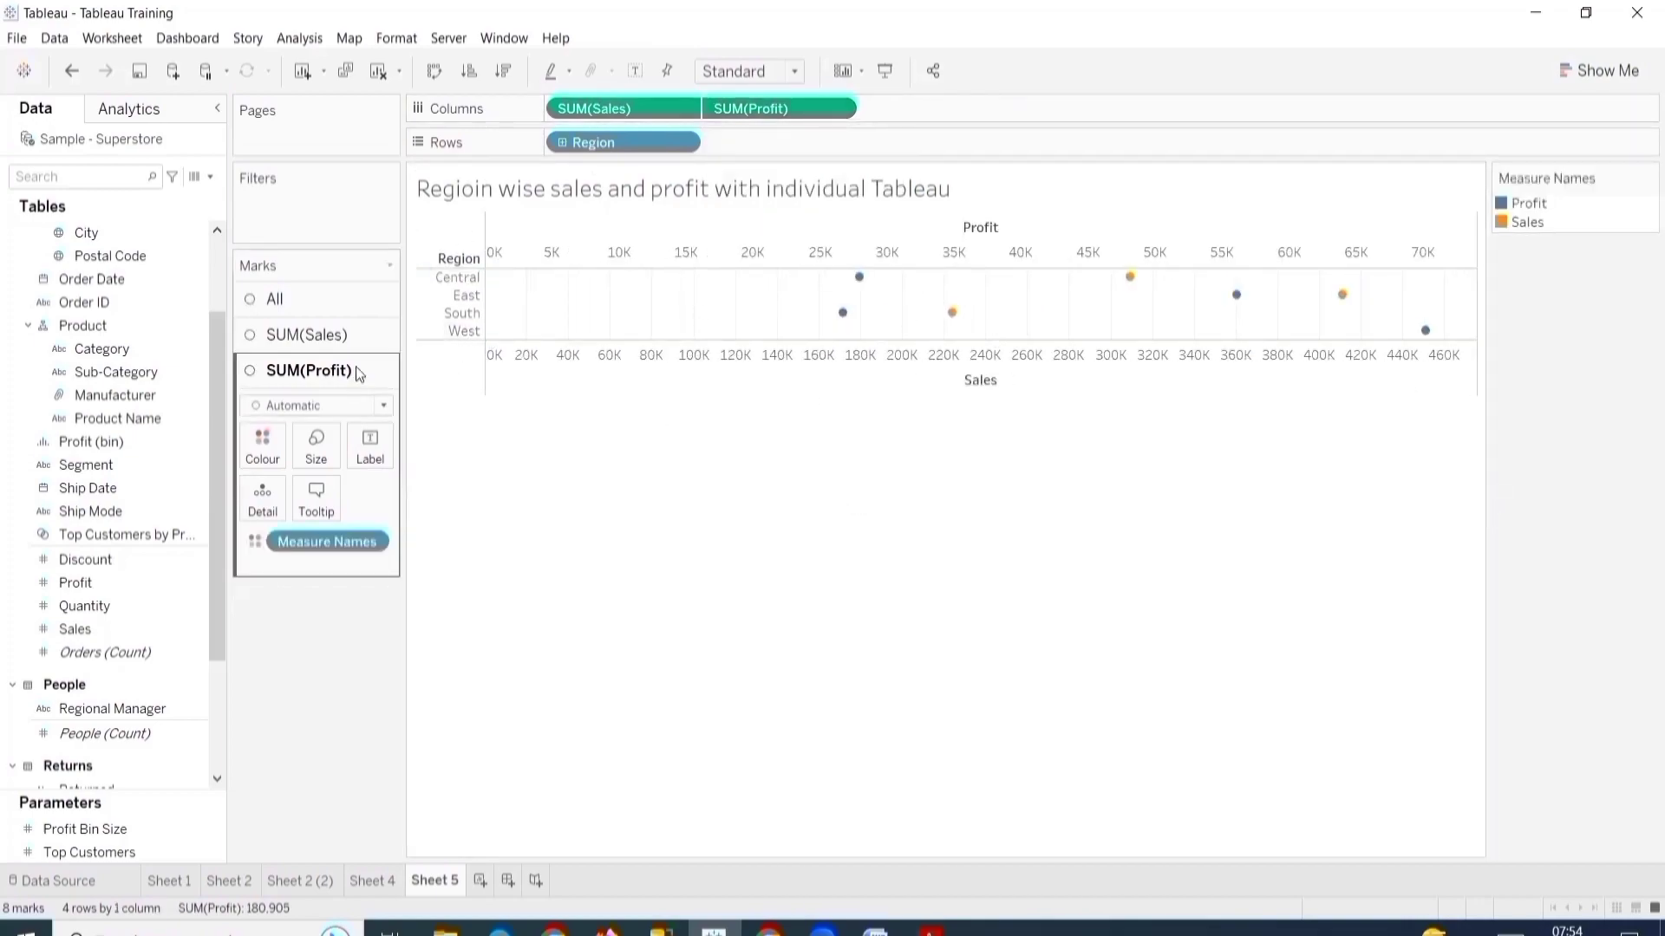
click(338, 336)
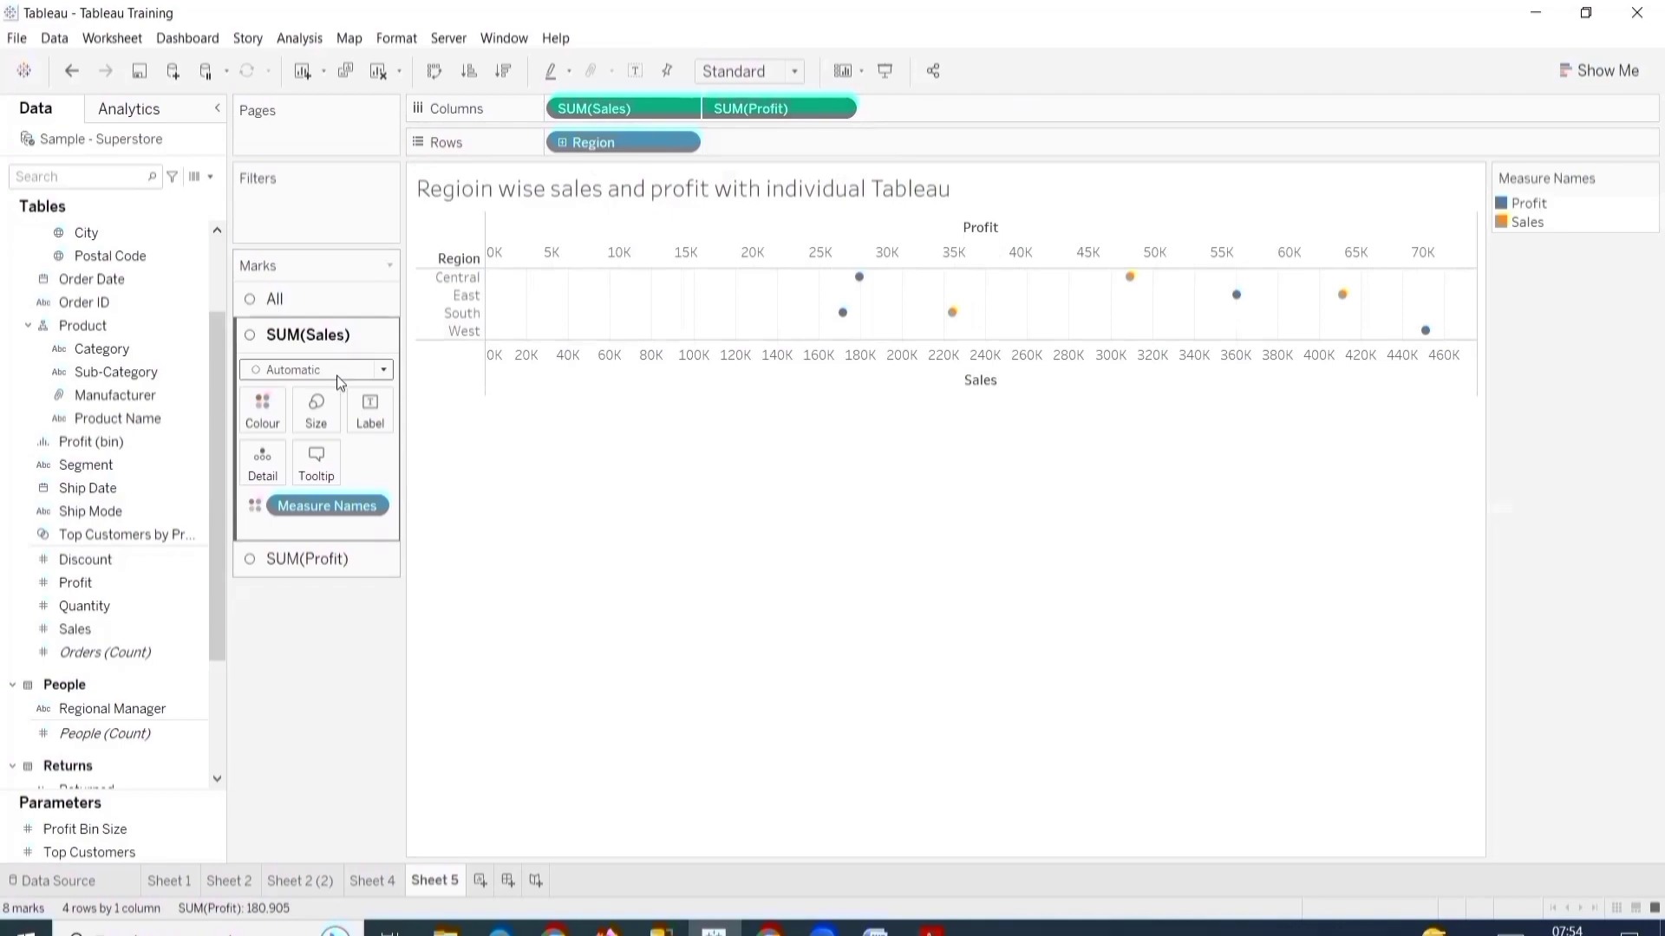
click(336, 371)
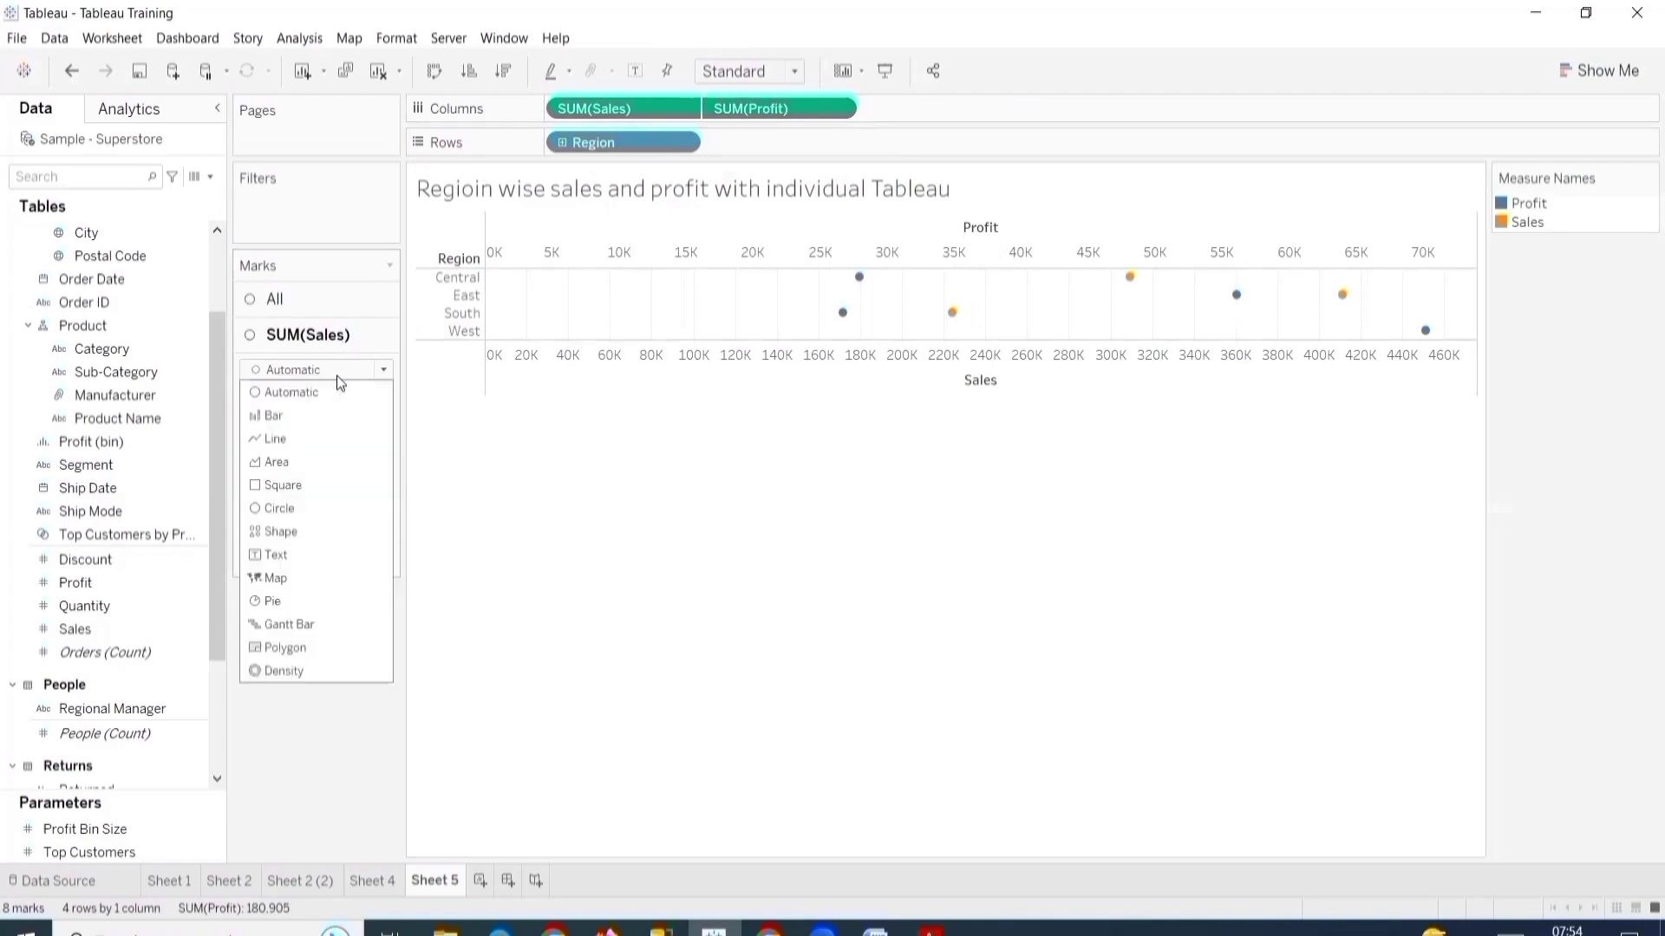
click(292, 416)
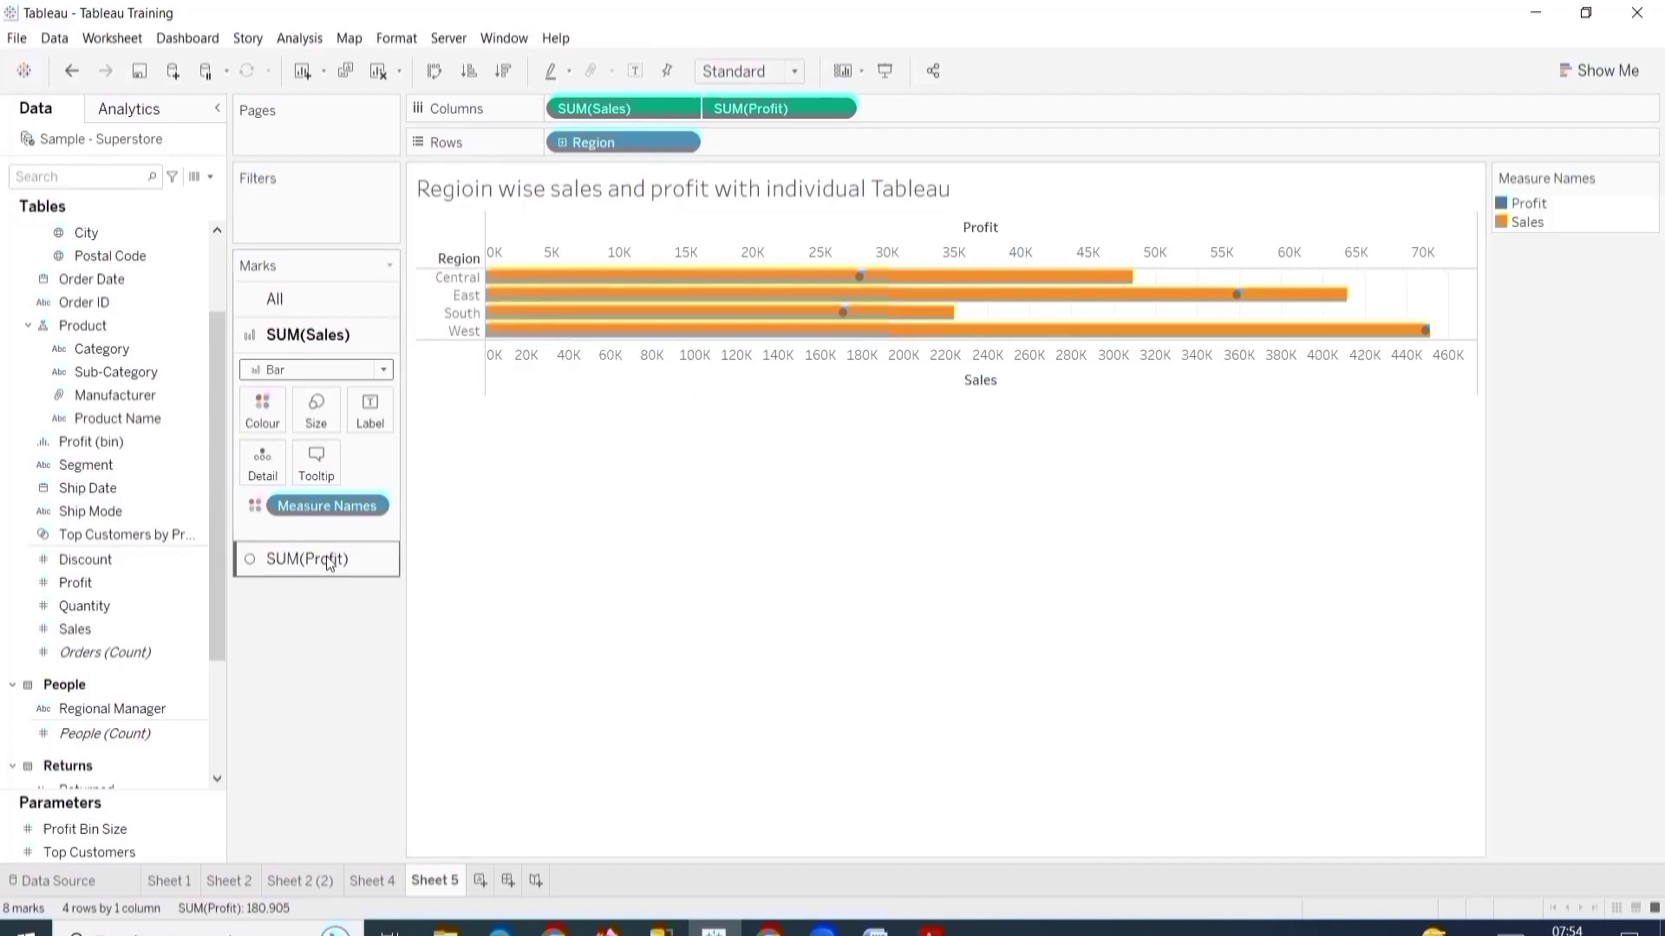
- Set the mark type of Profit to Line
click(324, 560)
click(298, 411)
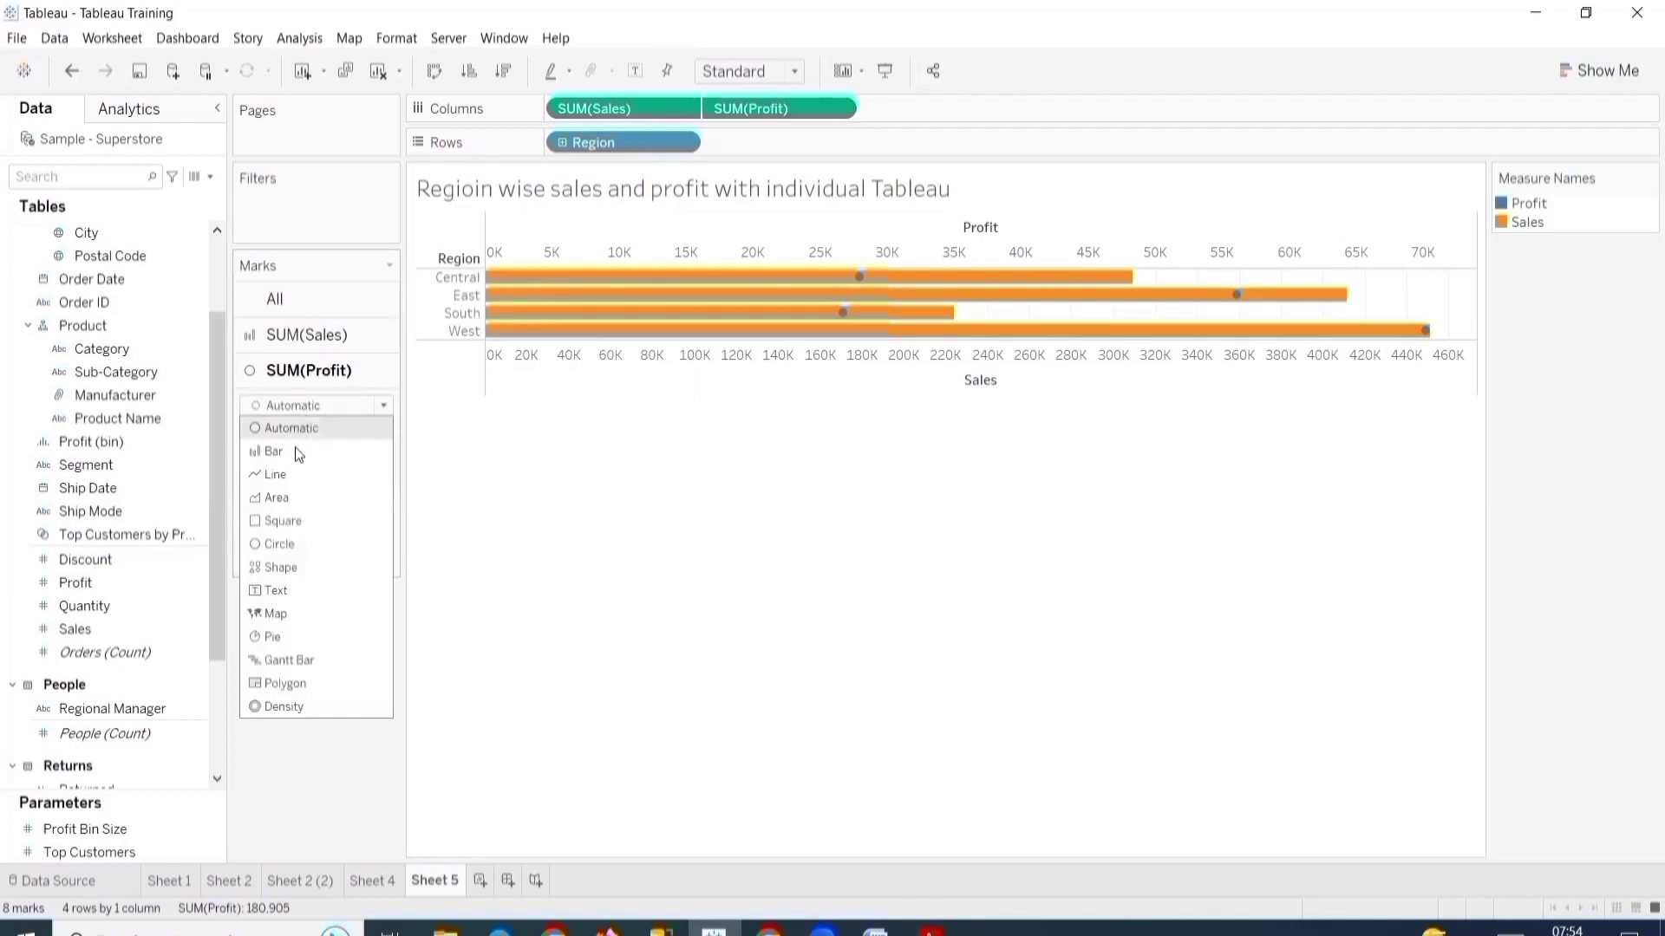
click(294, 469)
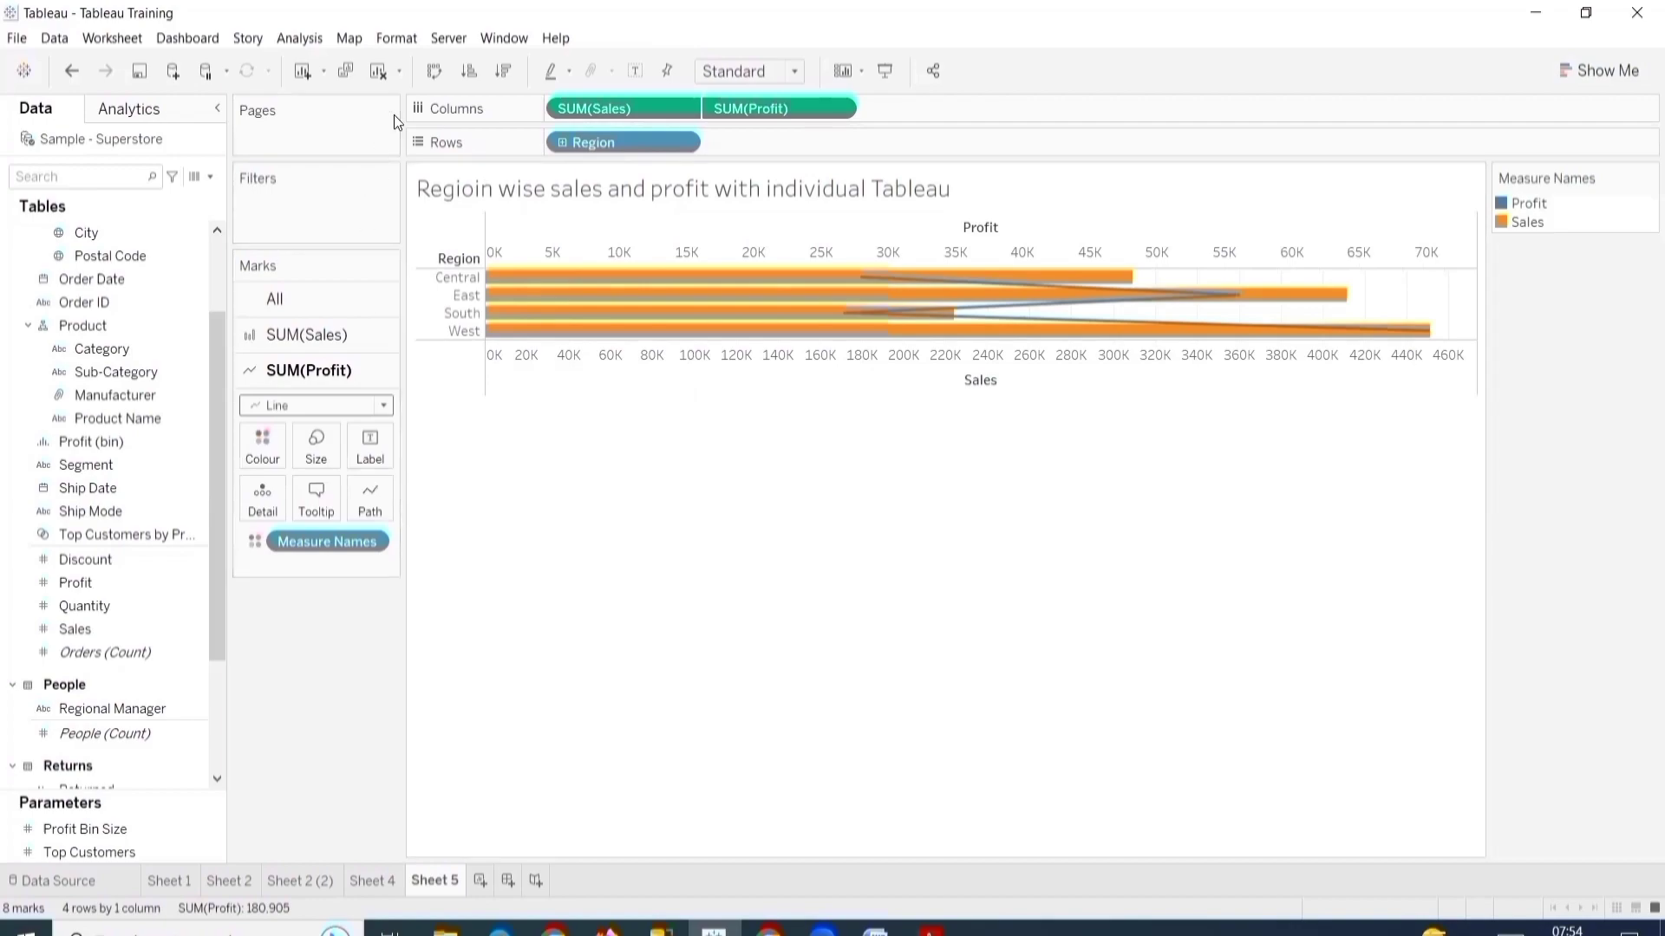
- Swap rows and columns to give the dual-axis chart vertical bars, and try resizing the chart
key(ctrl+w)
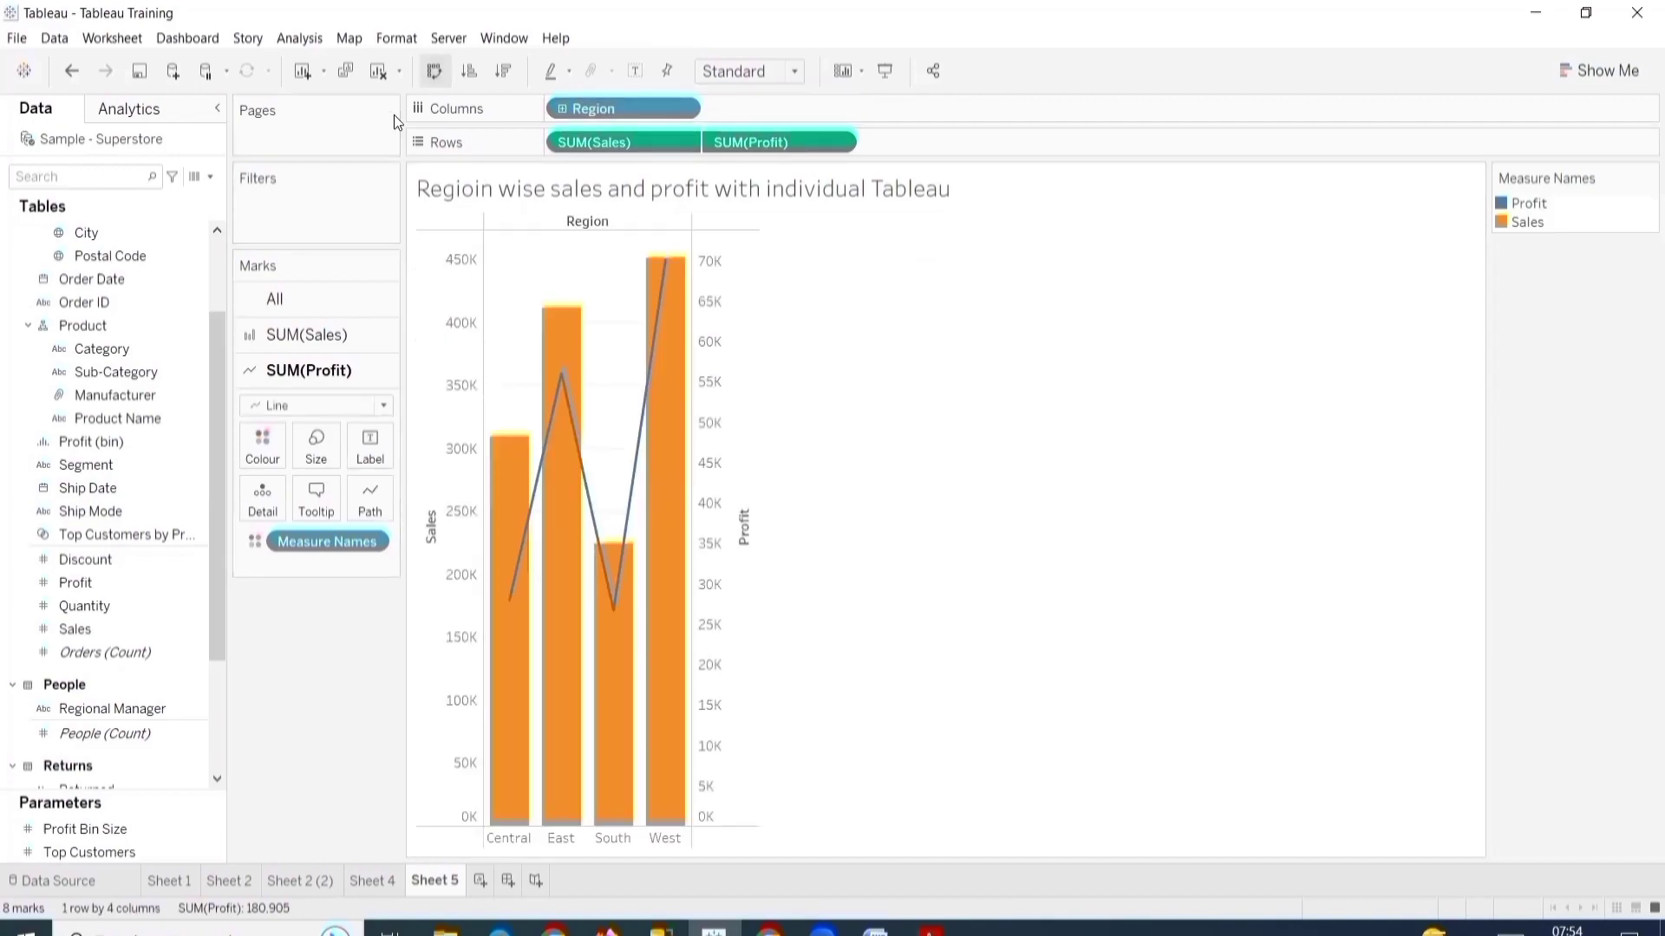
key(ctrl+w)
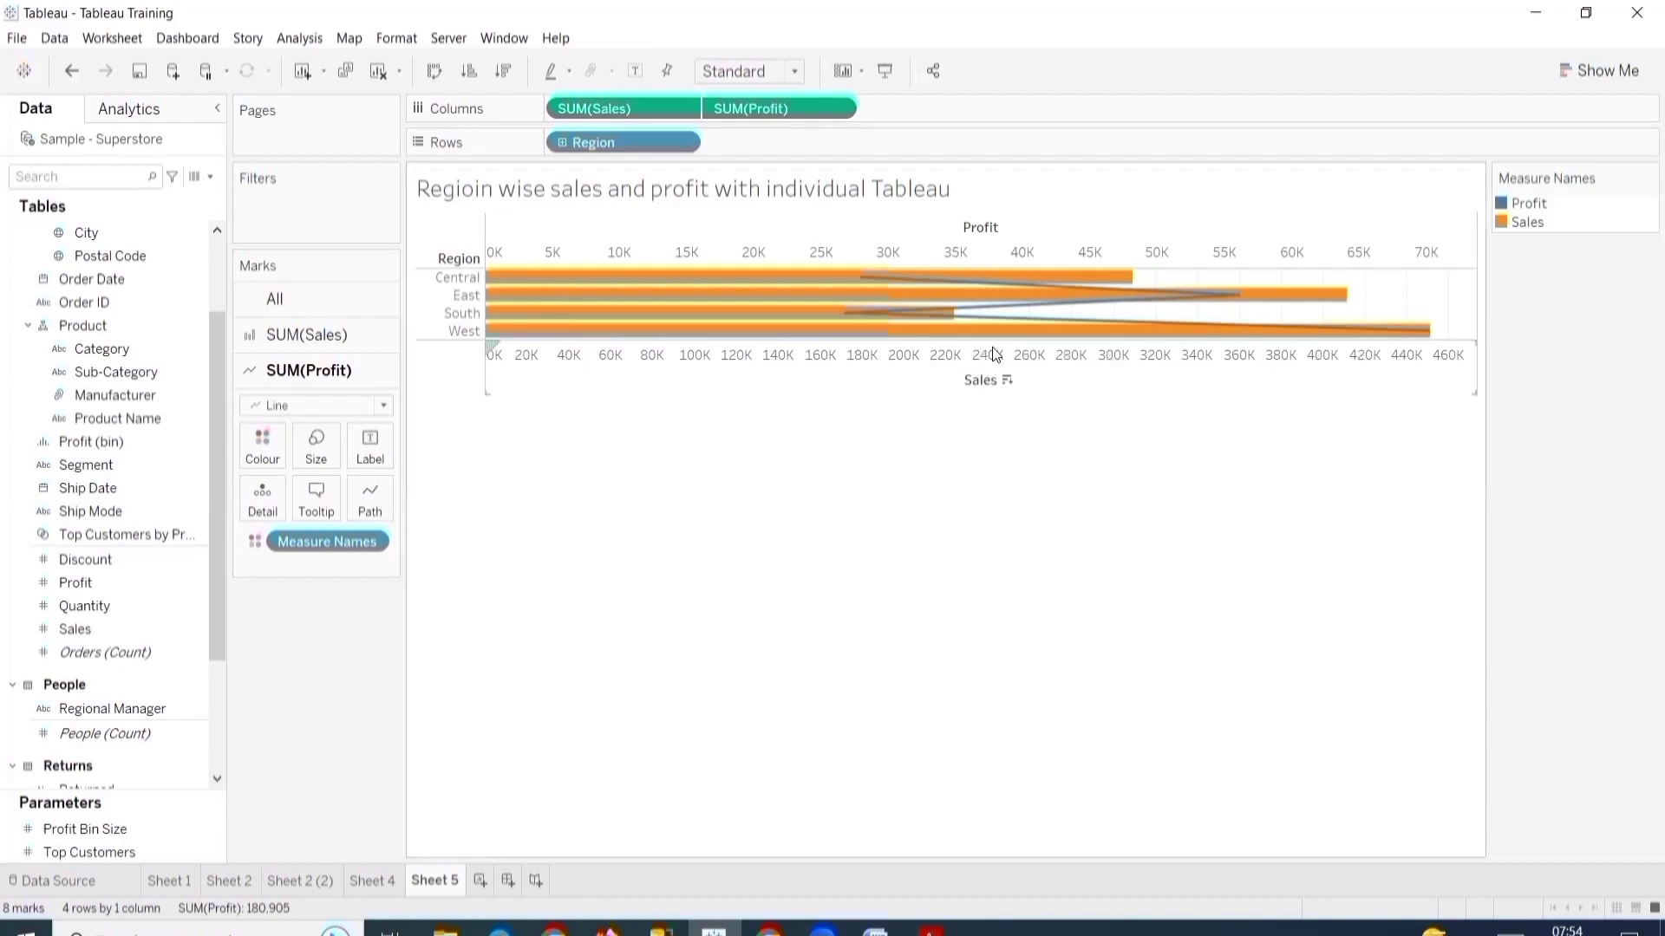
drag(992, 338, 1006, 490)
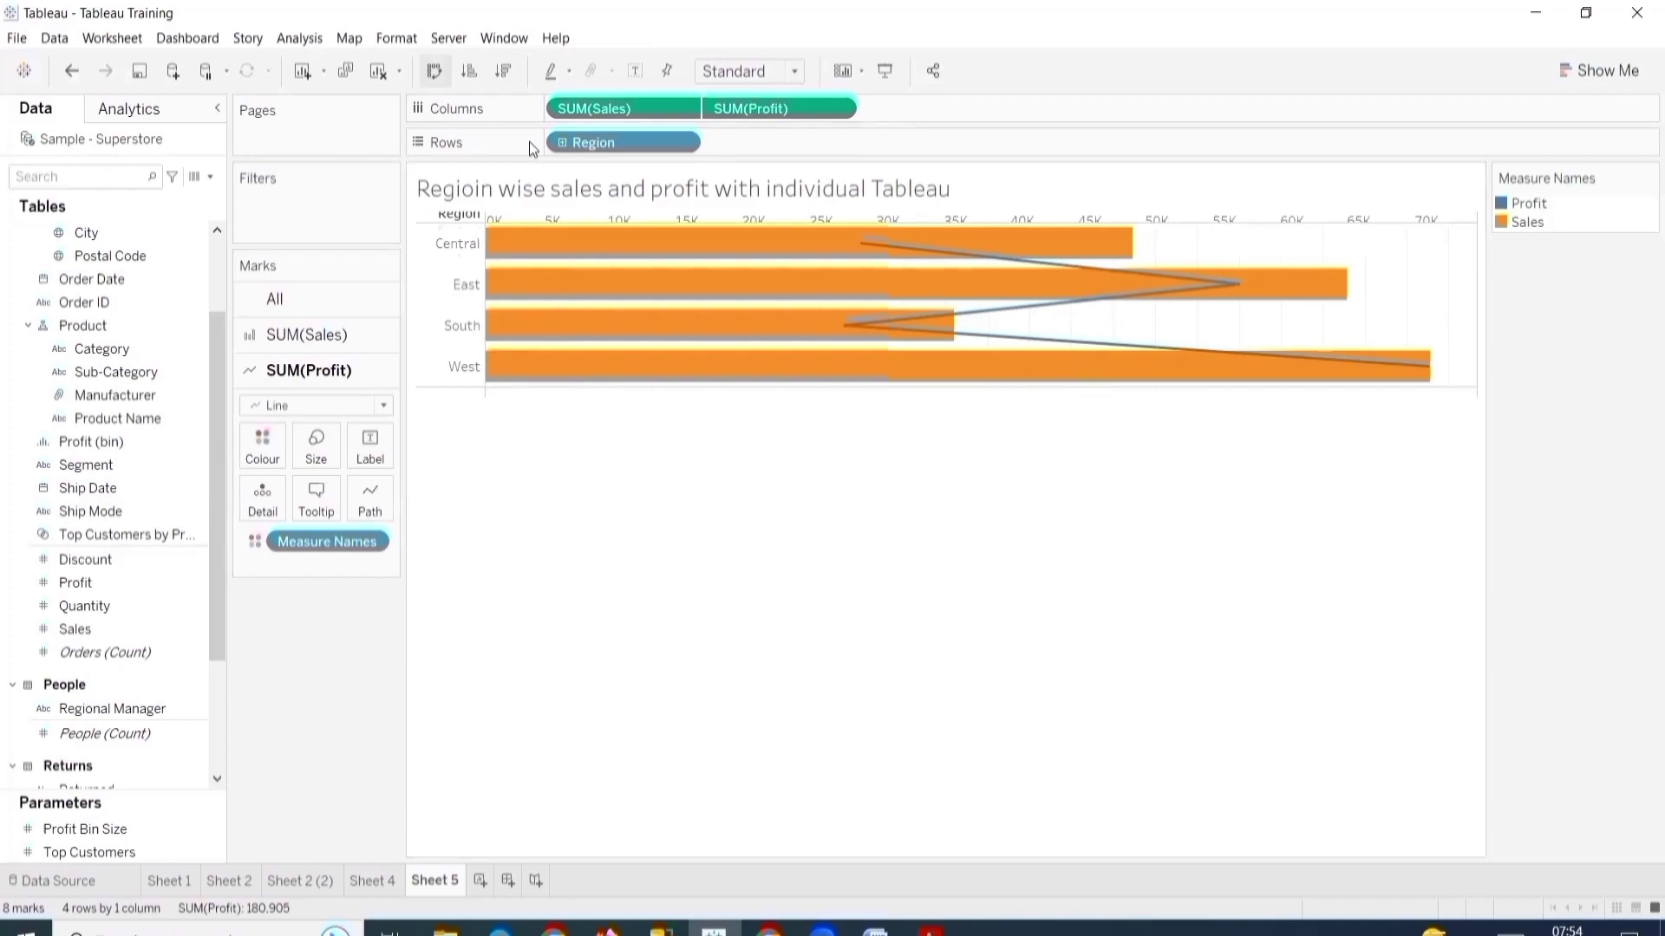
key(ctrl+w)
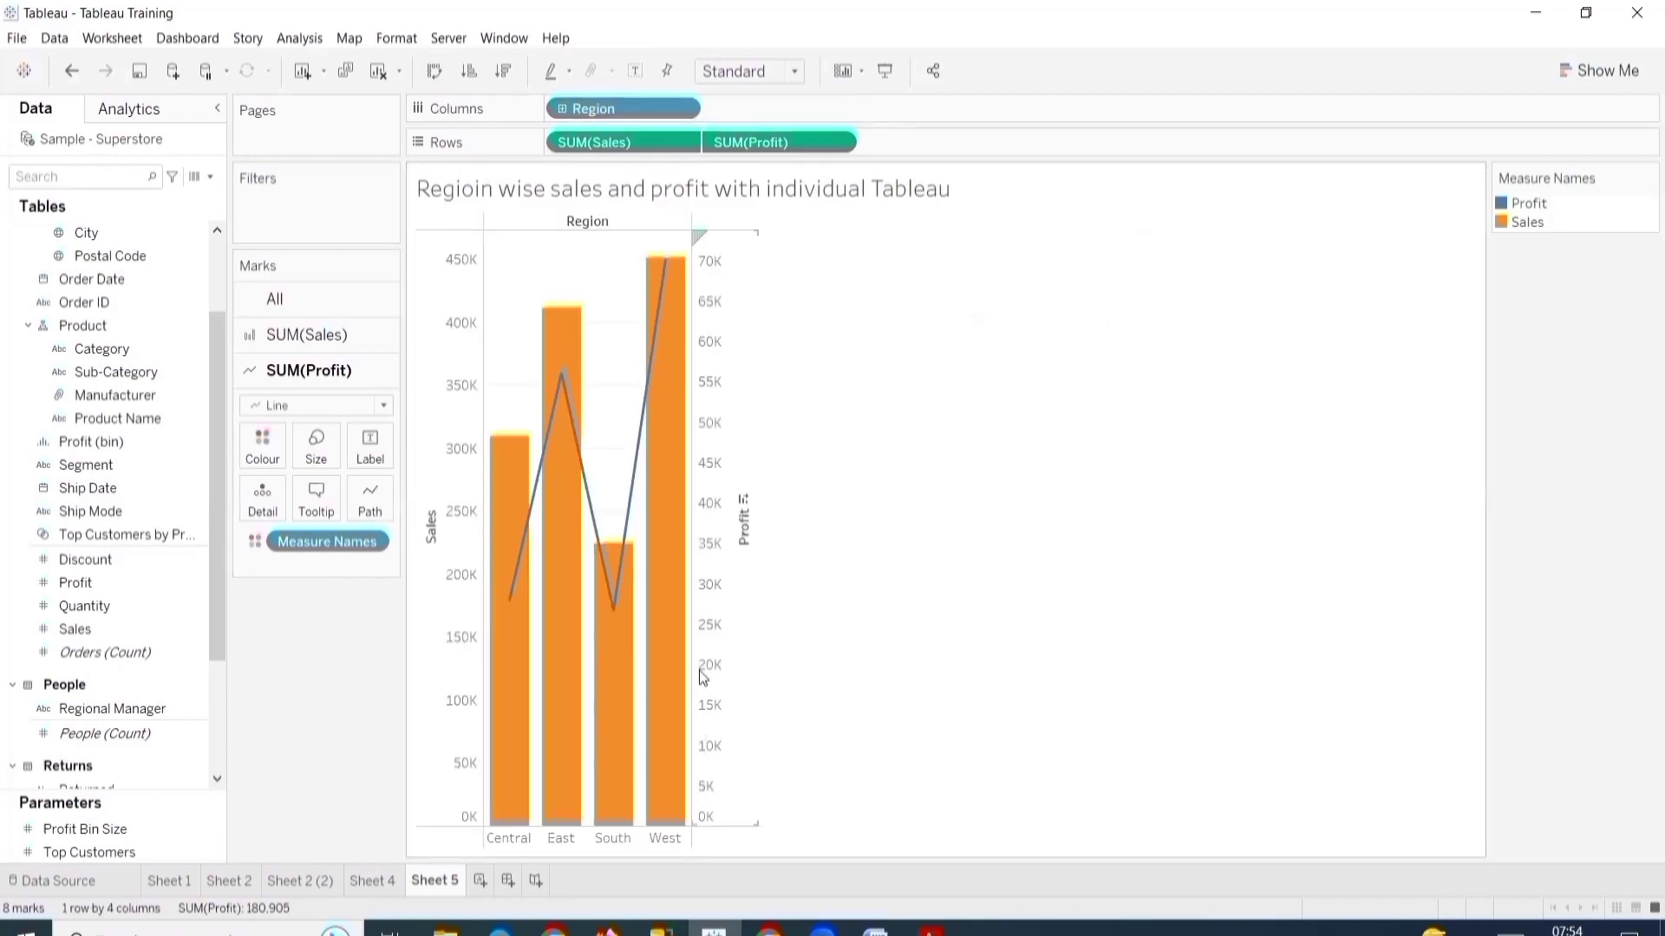
drag(691, 666, 877, 651)
- Synchronise the Profit axis with the Sales axis in the dual-axis chart
right_click(726, 325)
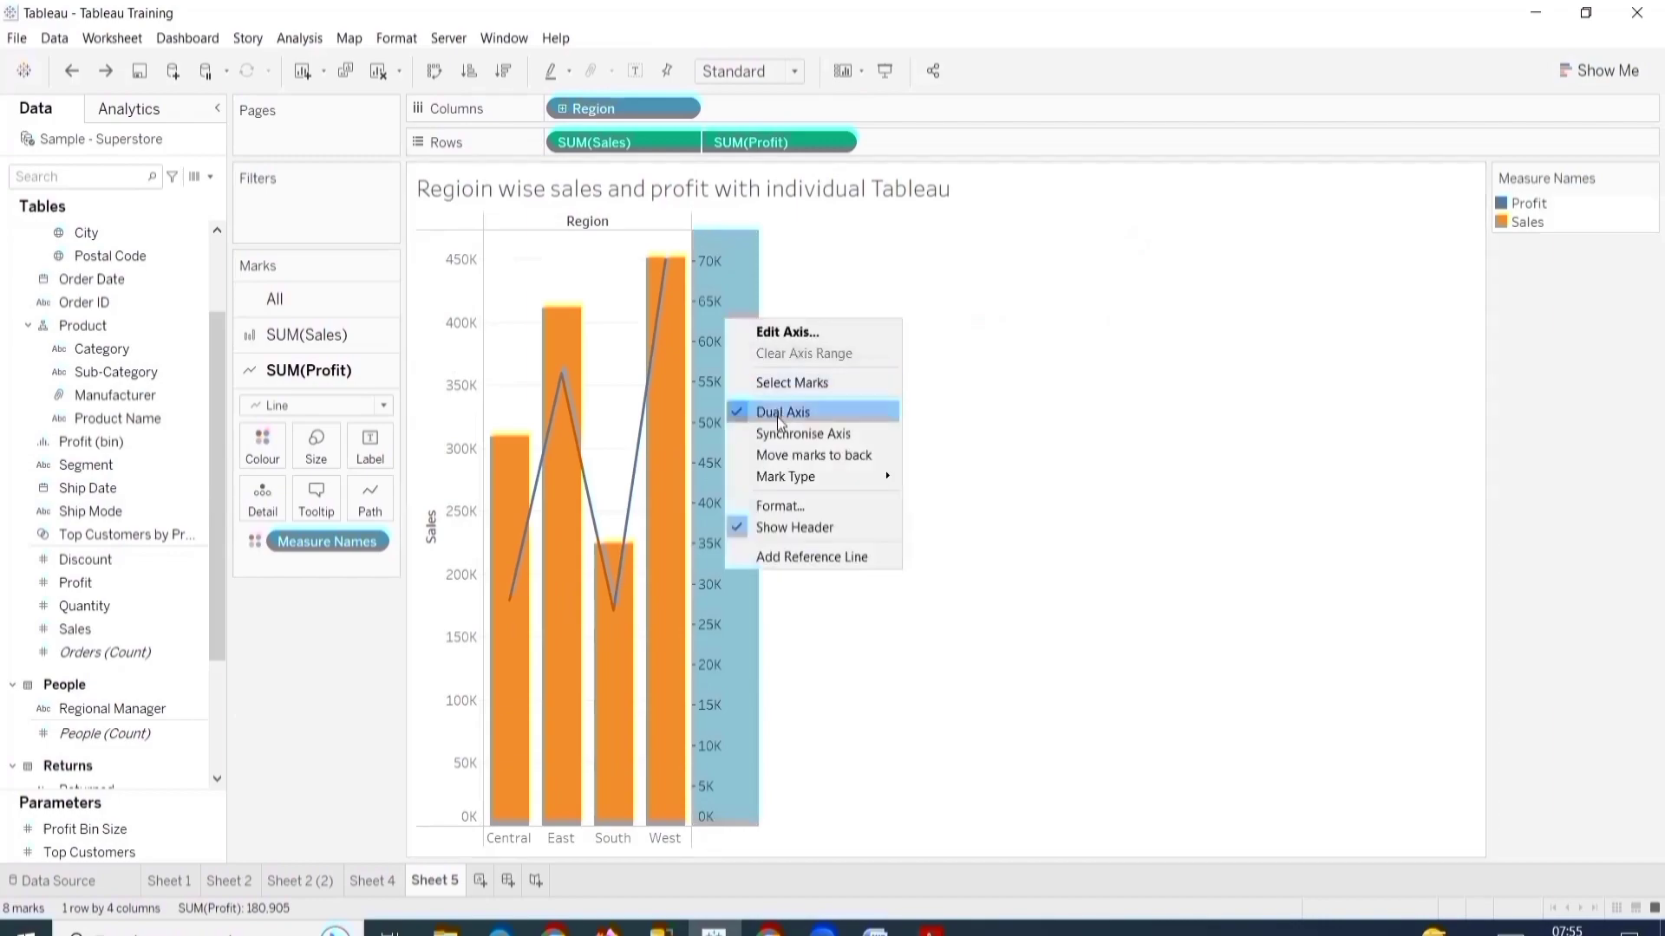
click(803, 433)
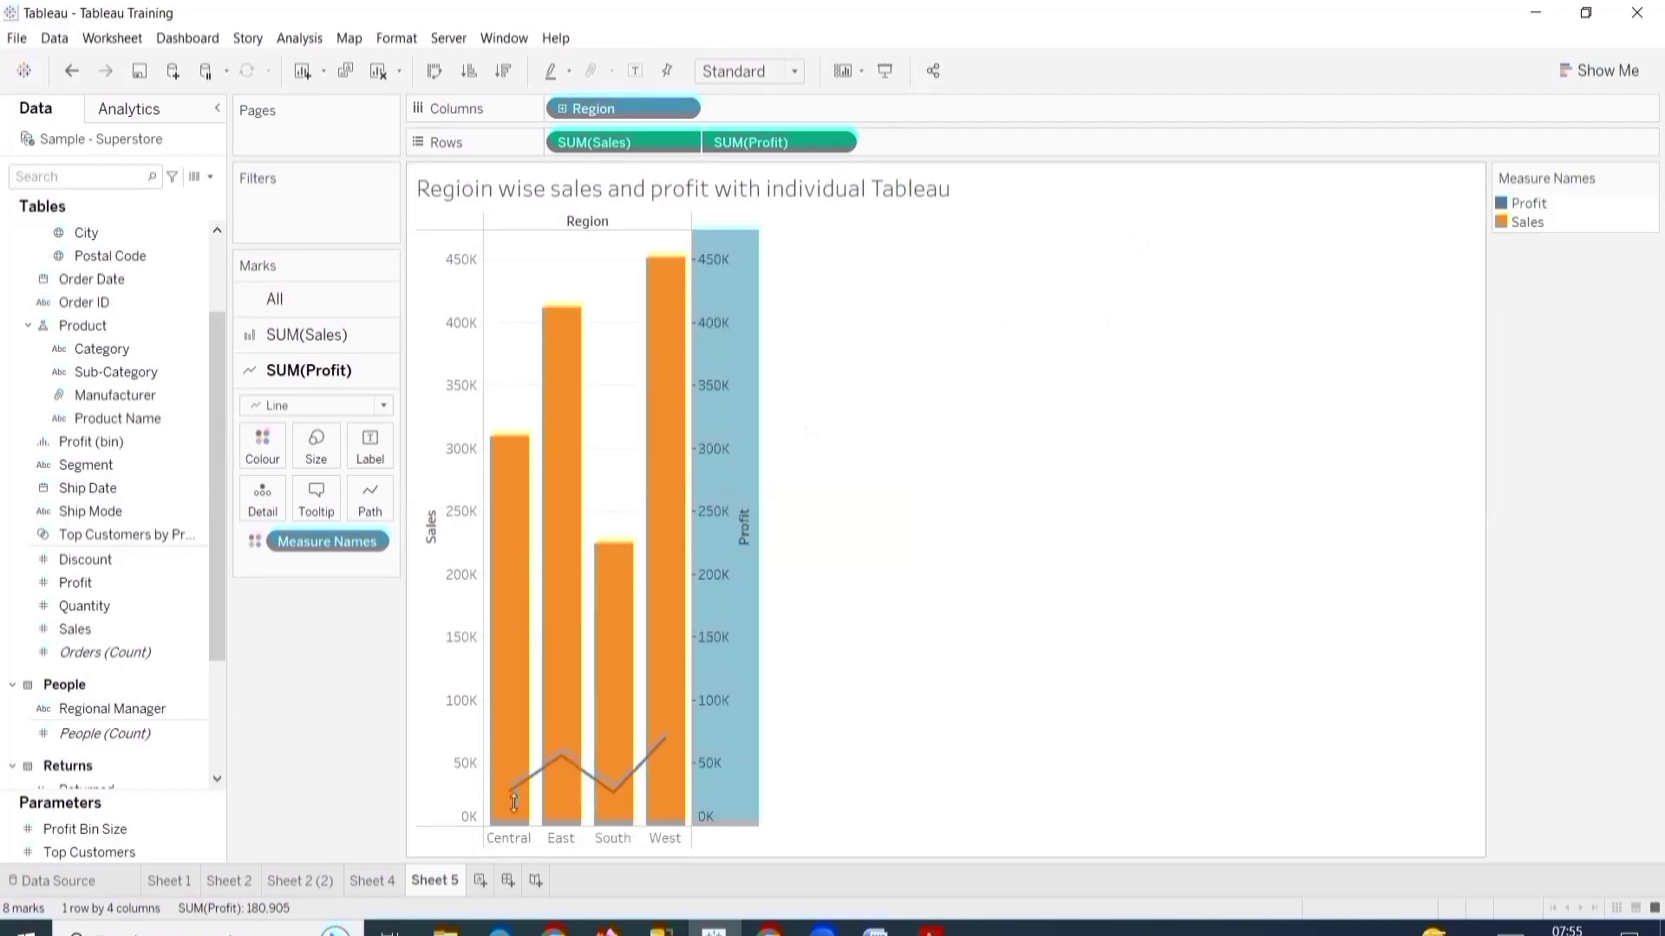
right_click(739, 326)
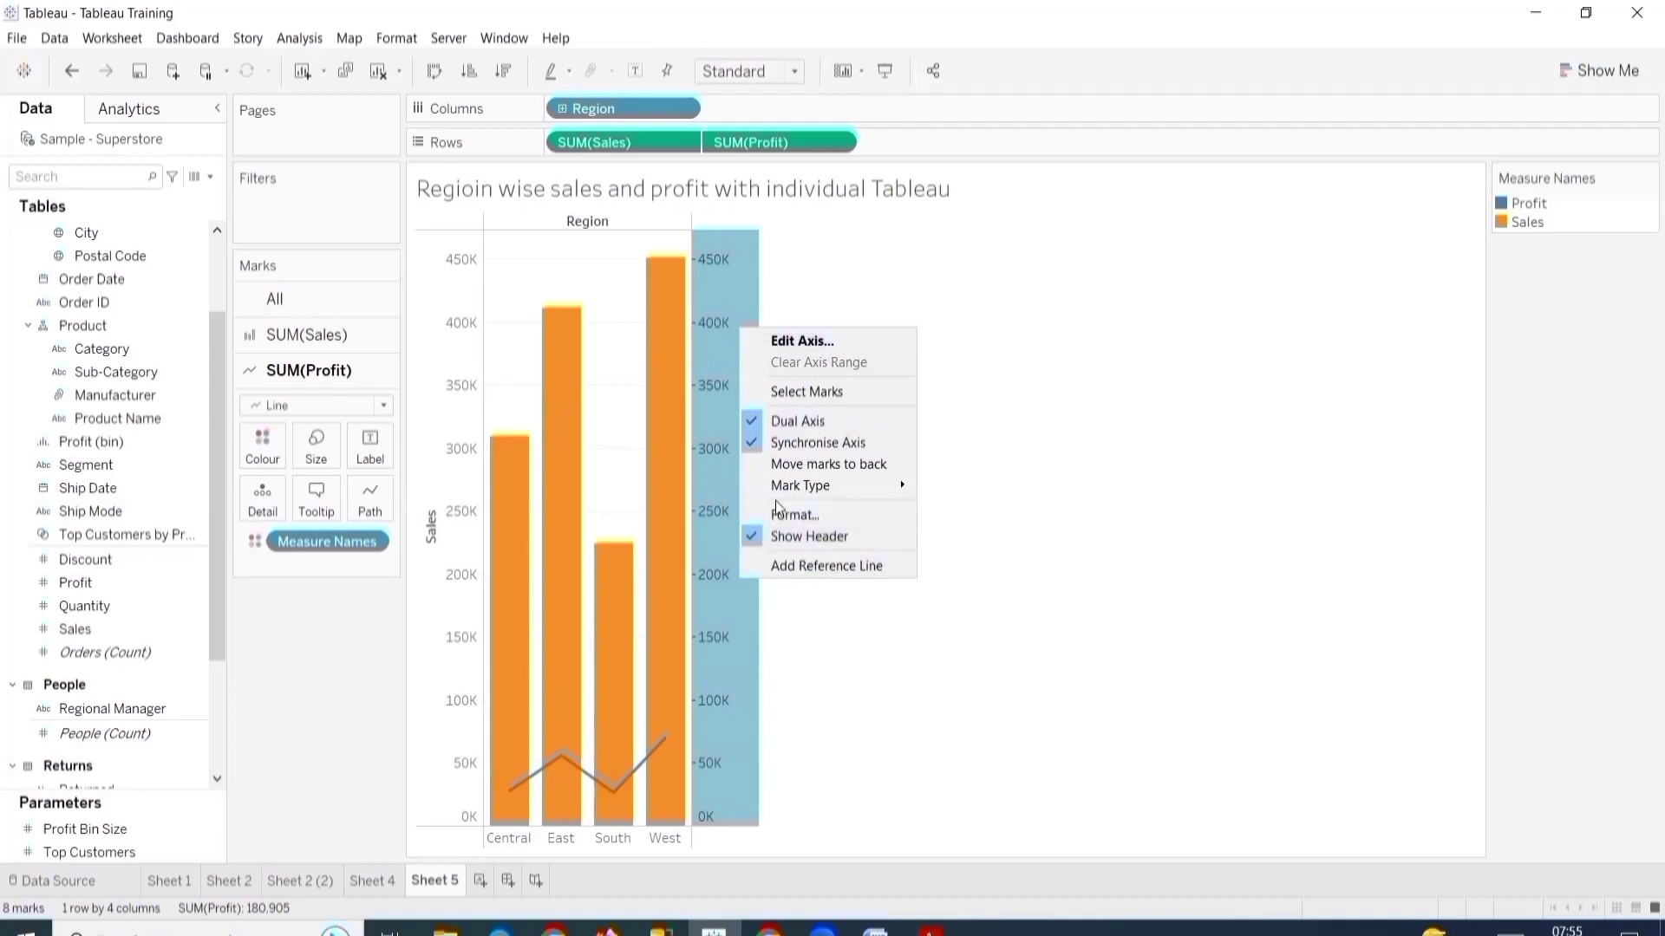
click(1019, 599)
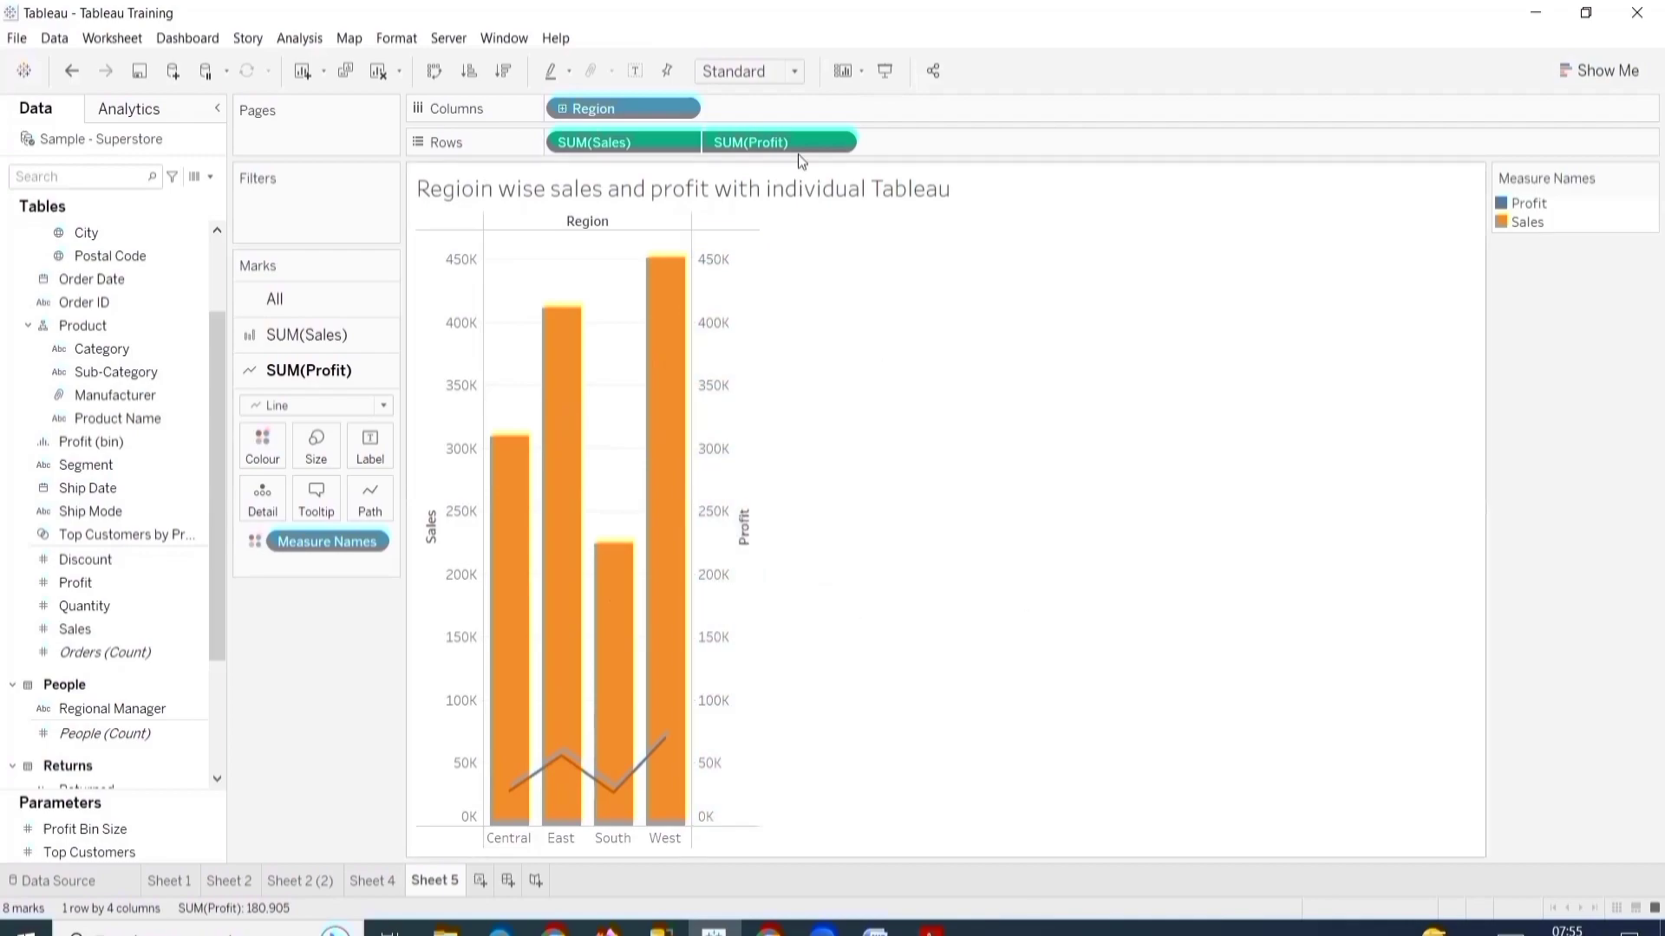
right_click(798, 150)
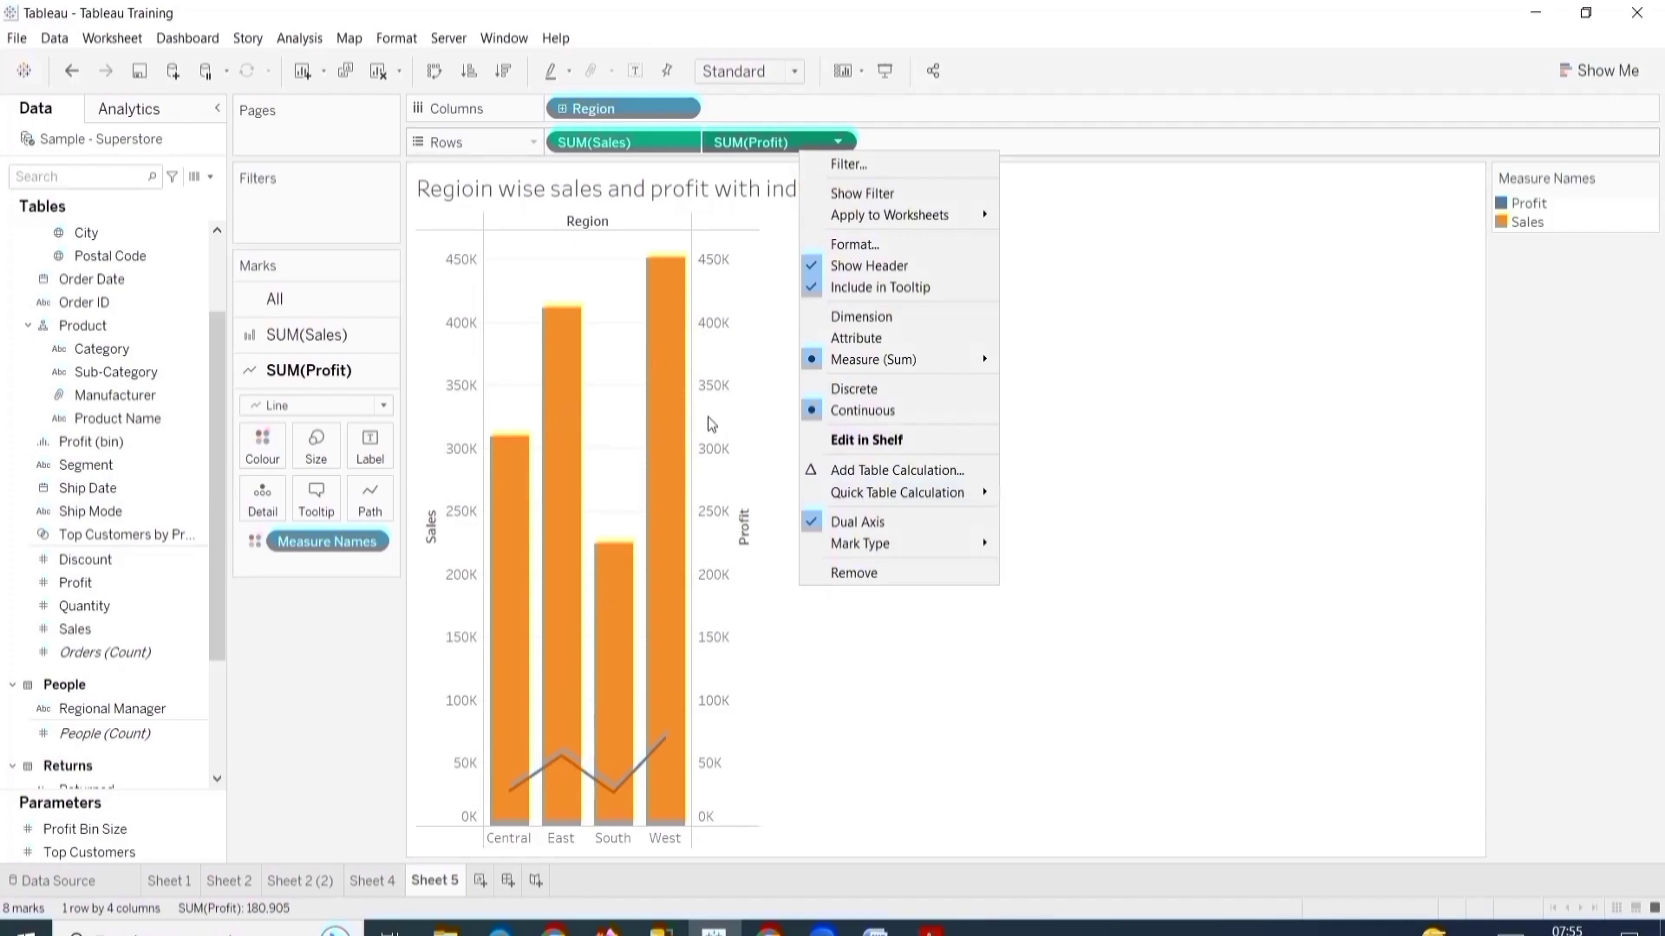
click(1289, 379)
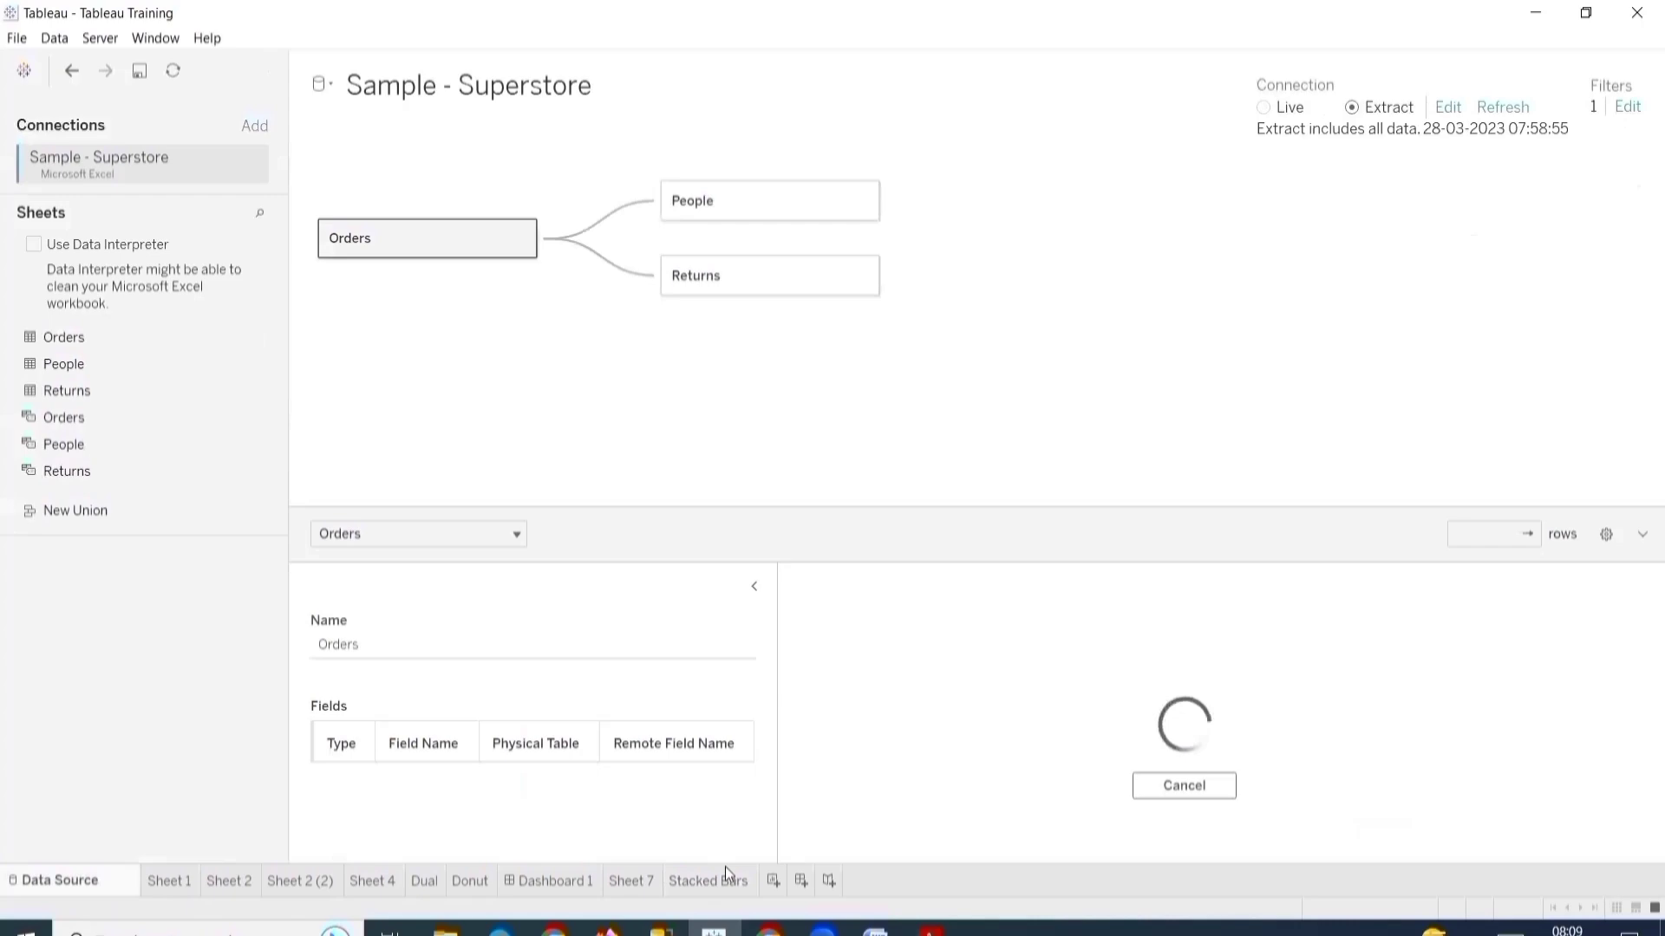
- Create a new worksheet charting Sales by Region, with Region in rows and Sales in columns
click(772, 881)
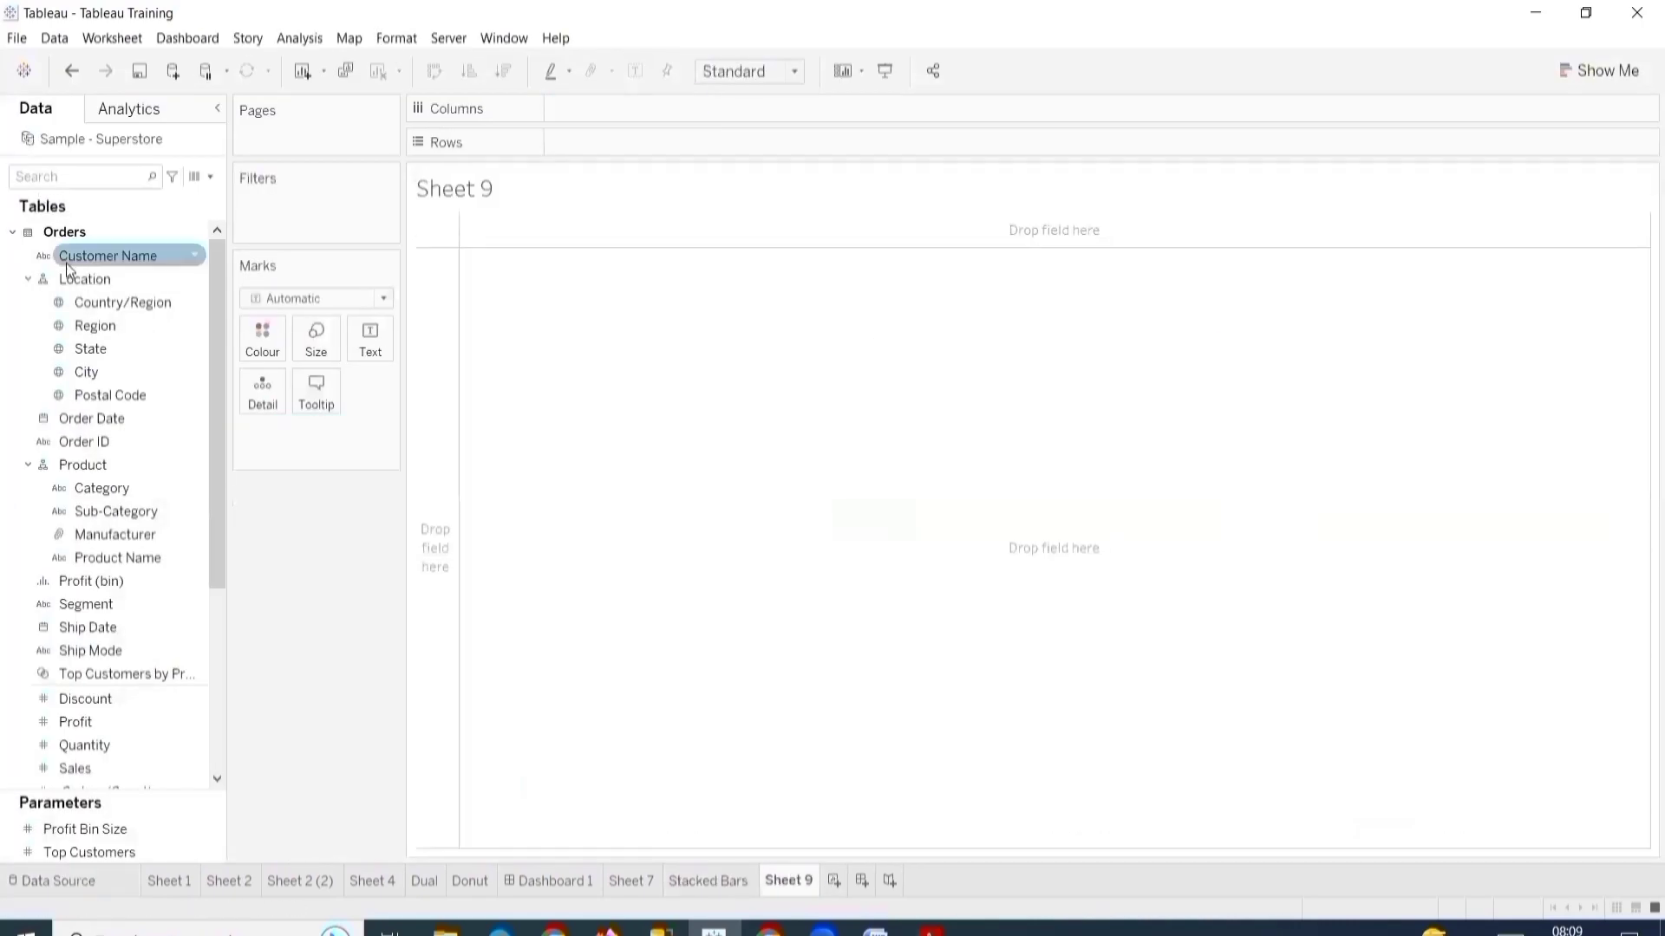
right_click(90, 328)
drag(83, 334, 584, 144)
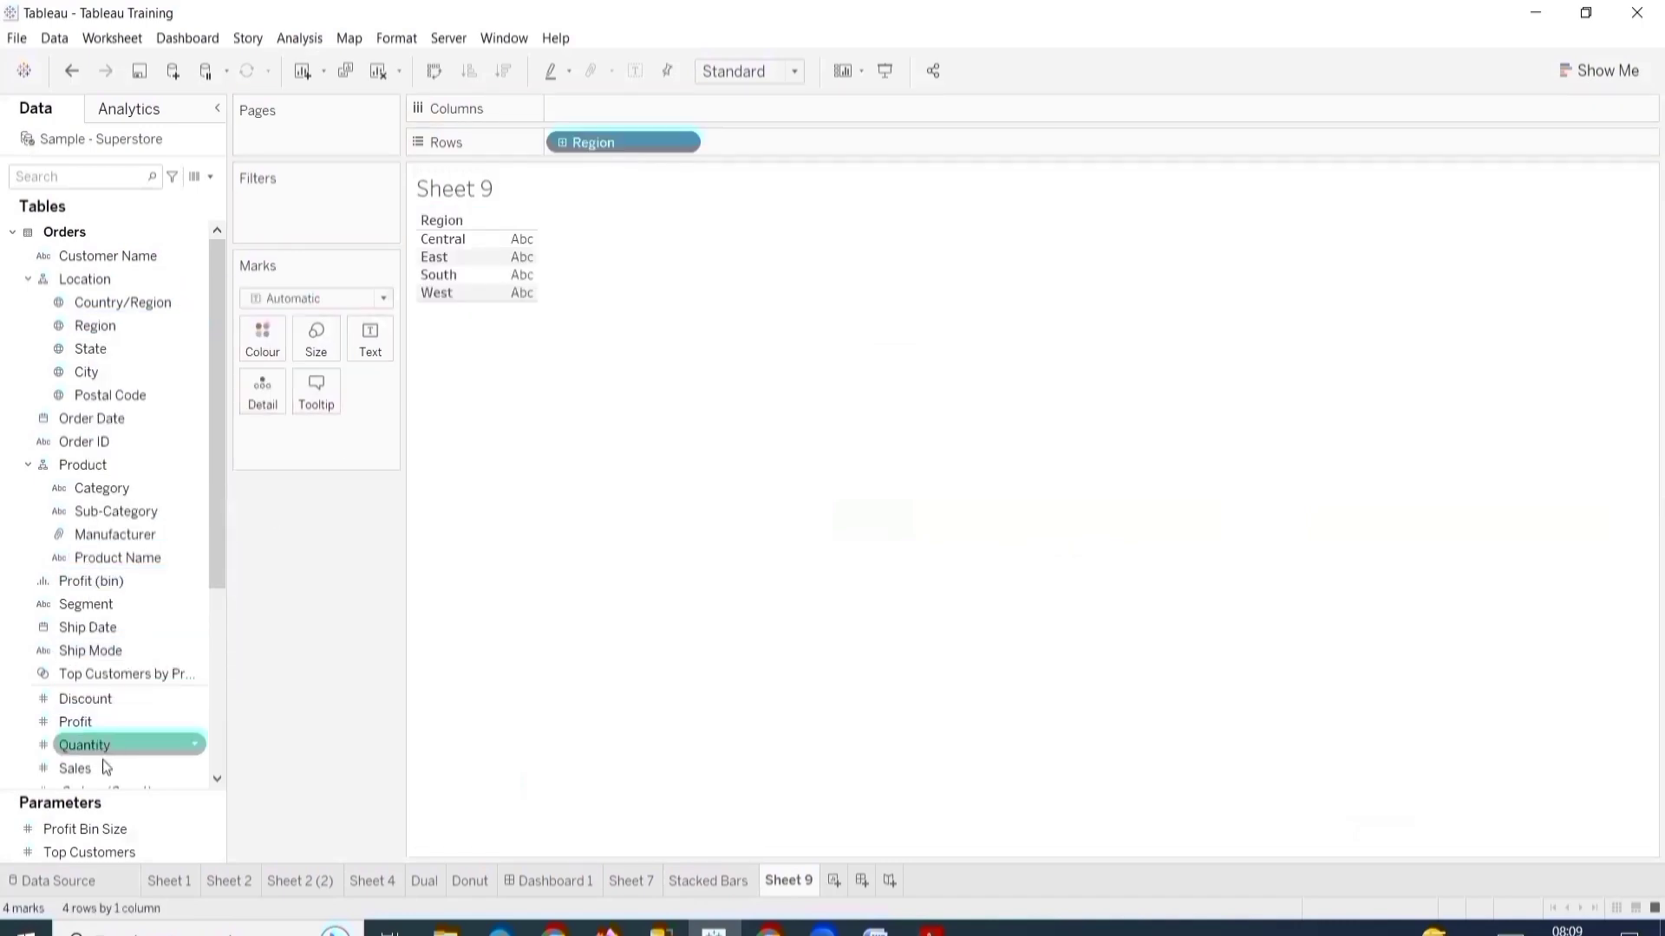
drag(102, 763, 580, 121)
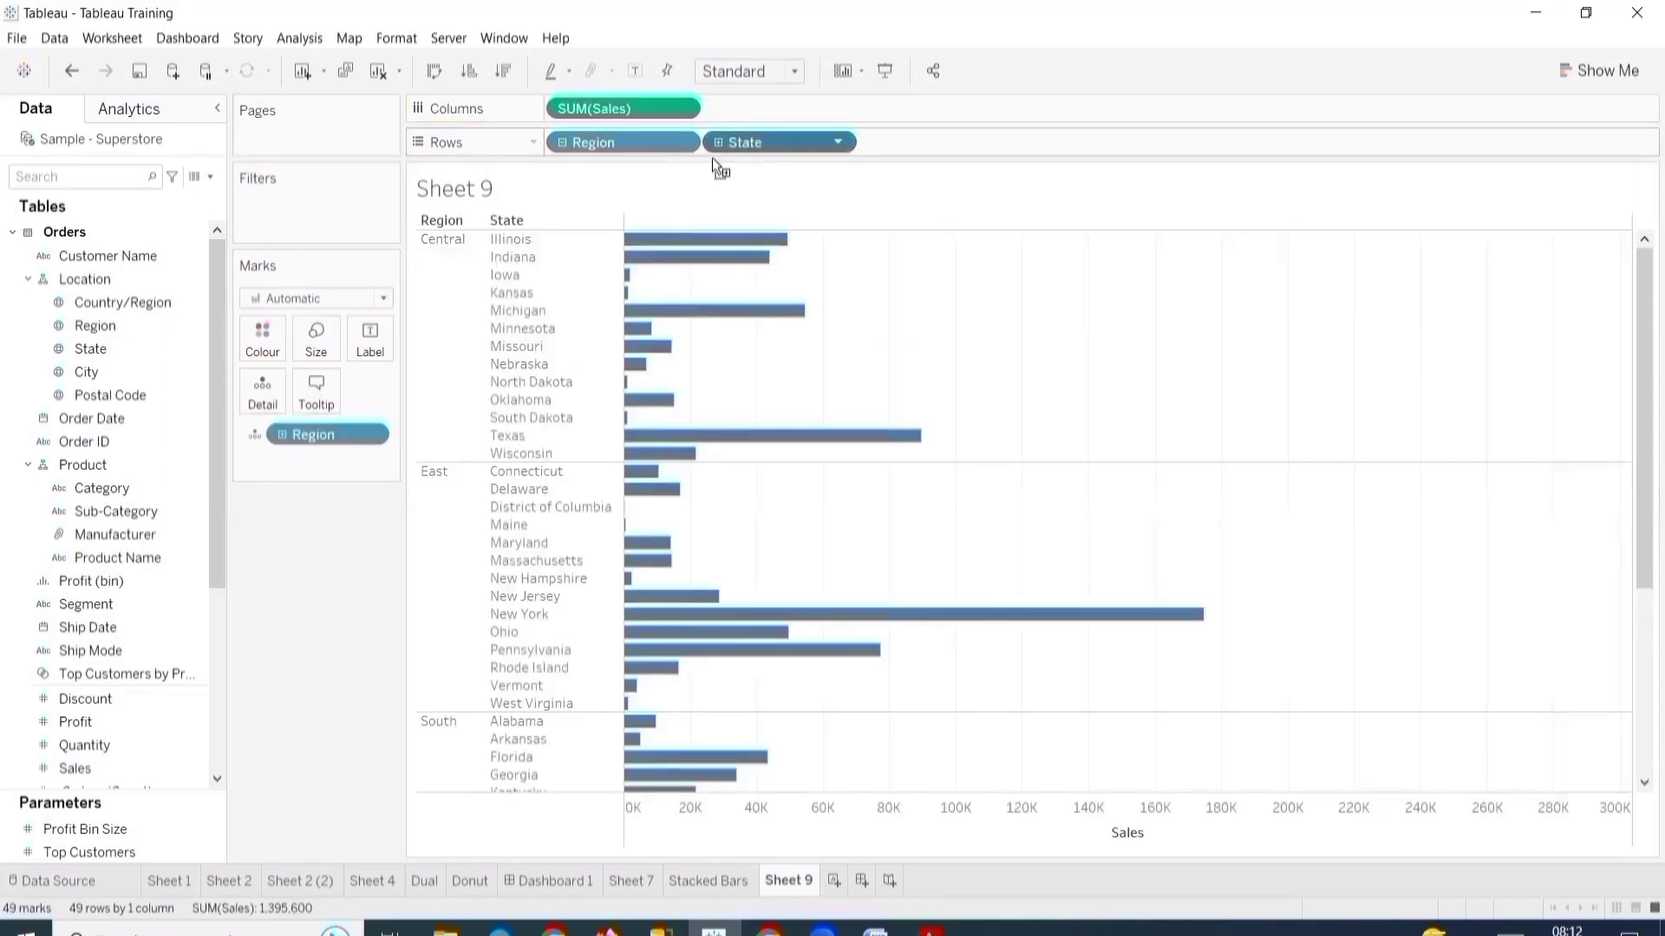
- Filter the chart by State with a wildcard that keeps only states starting with I
drag(711, 153, 325, 214)
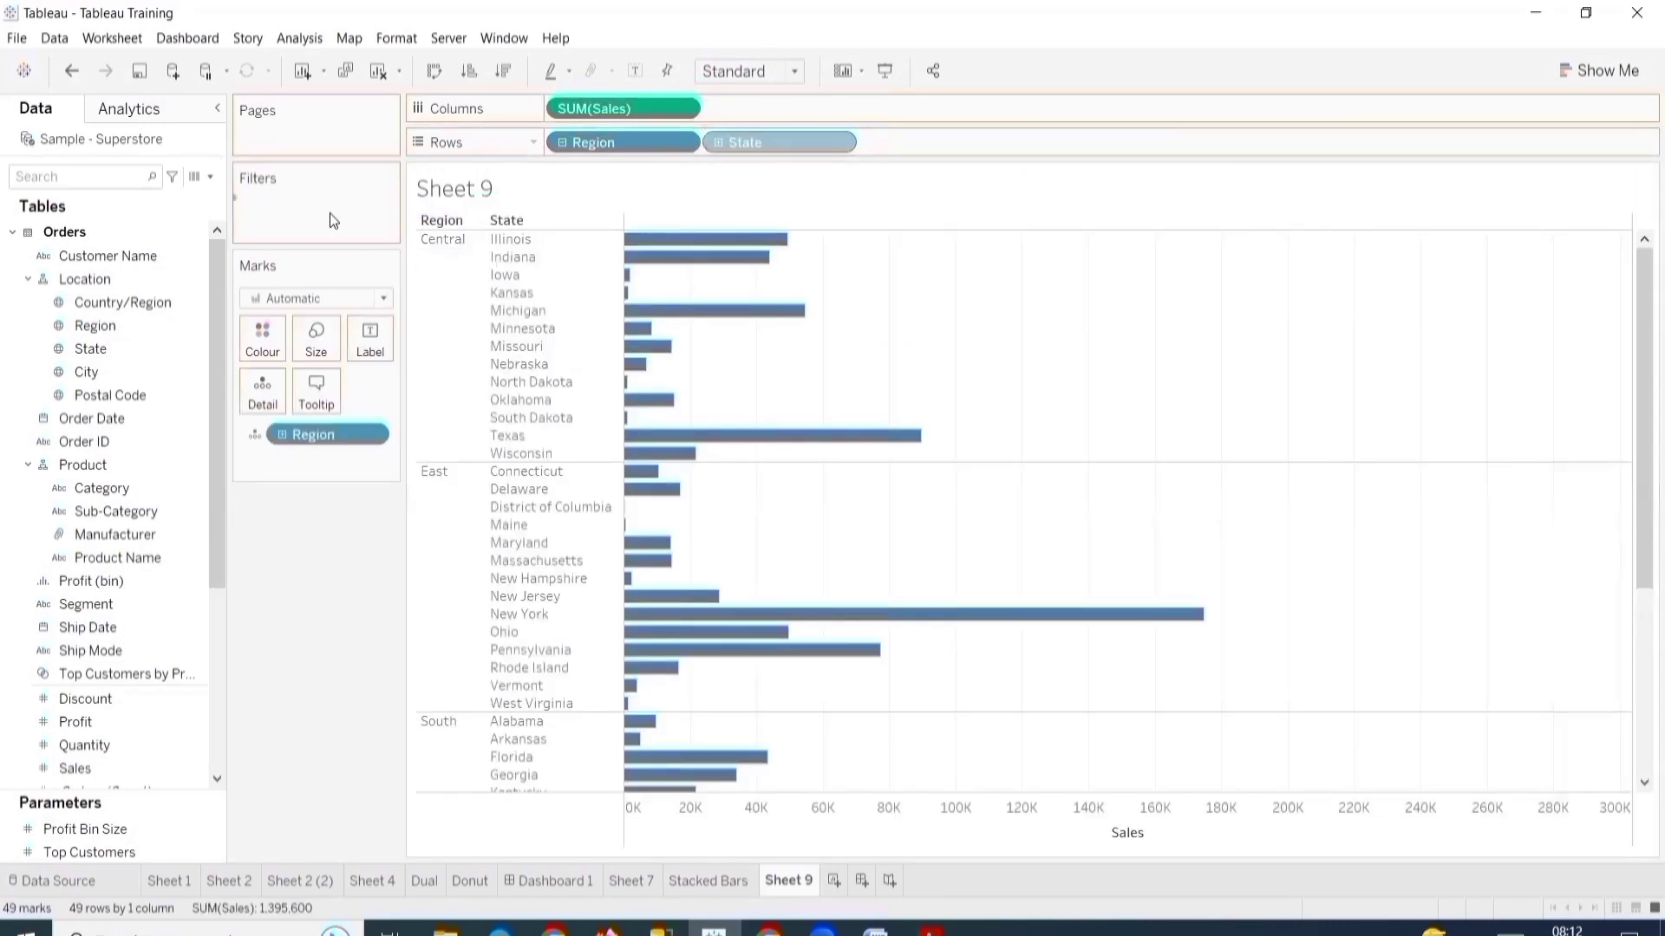
click(732, 206)
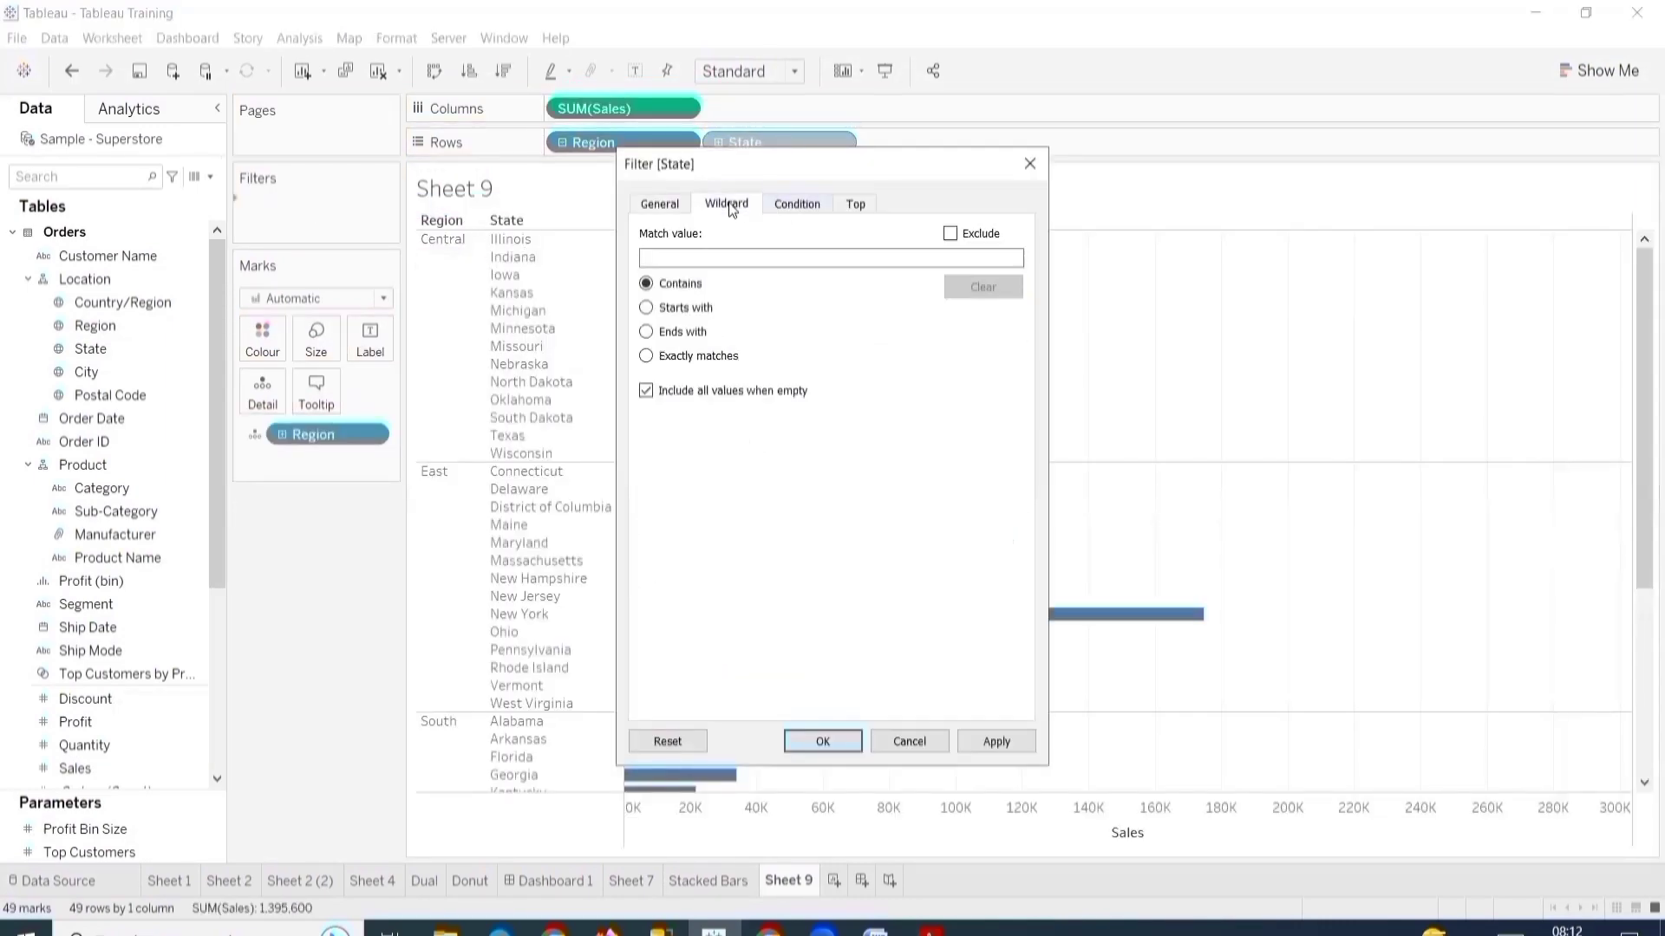
click(685, 307)
click(701, 256)
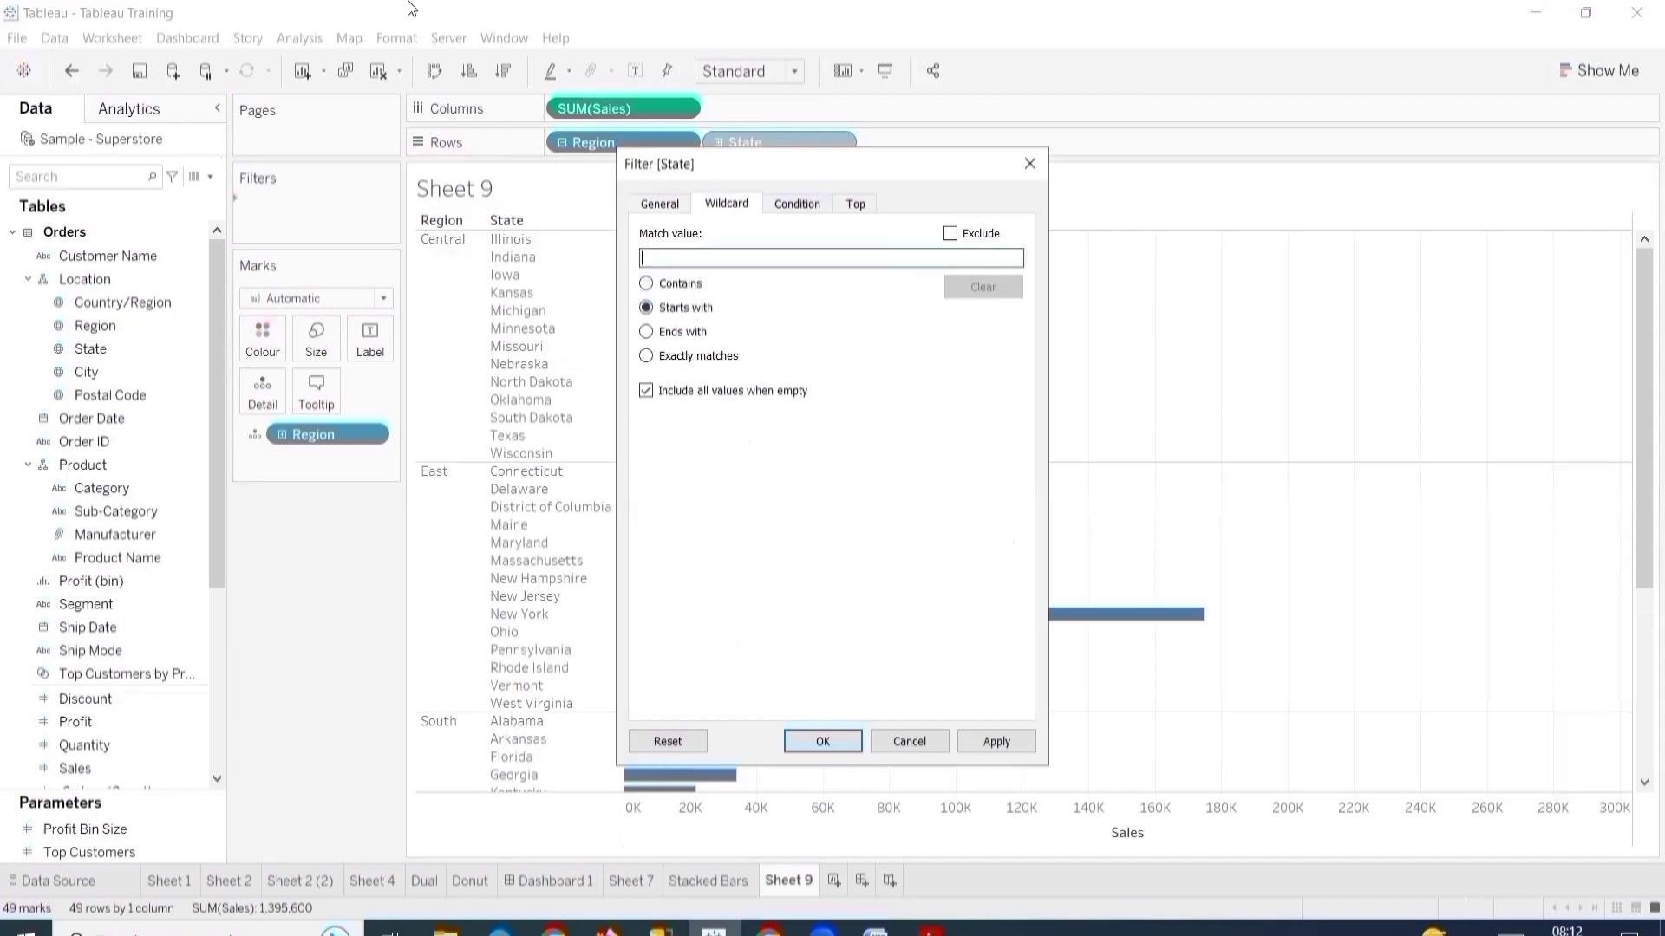
text(I)
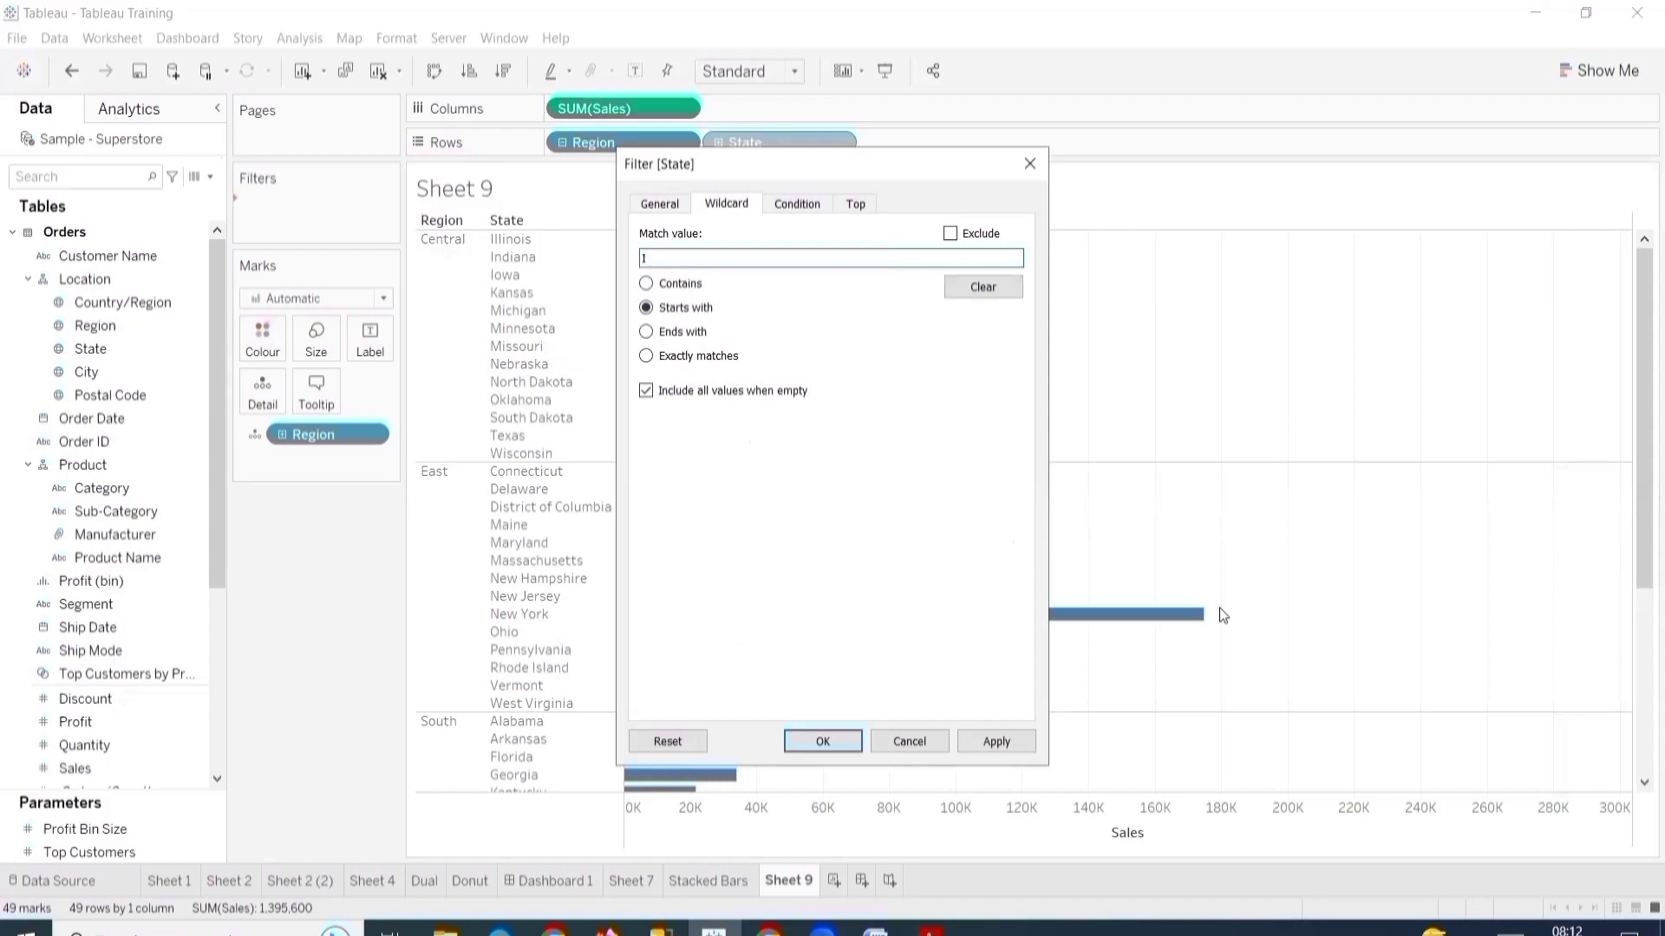
click(996, 741)
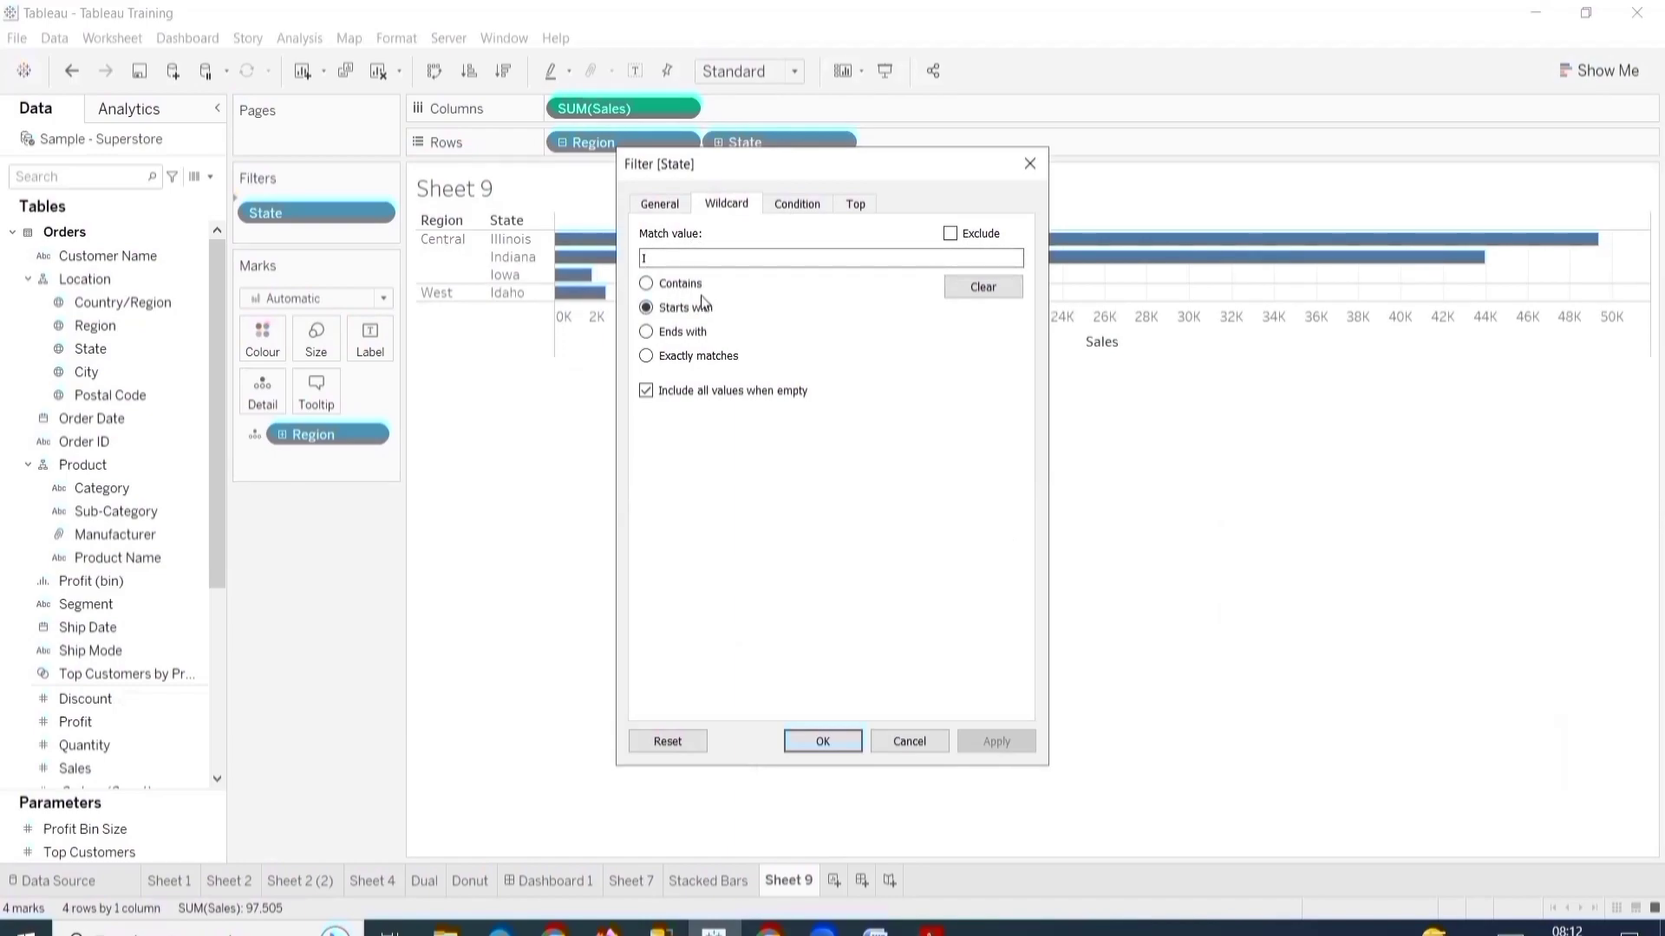
- Add a by-field condition to the State filter requiring the sum of Sales to equal 1,000
click(805, 206)
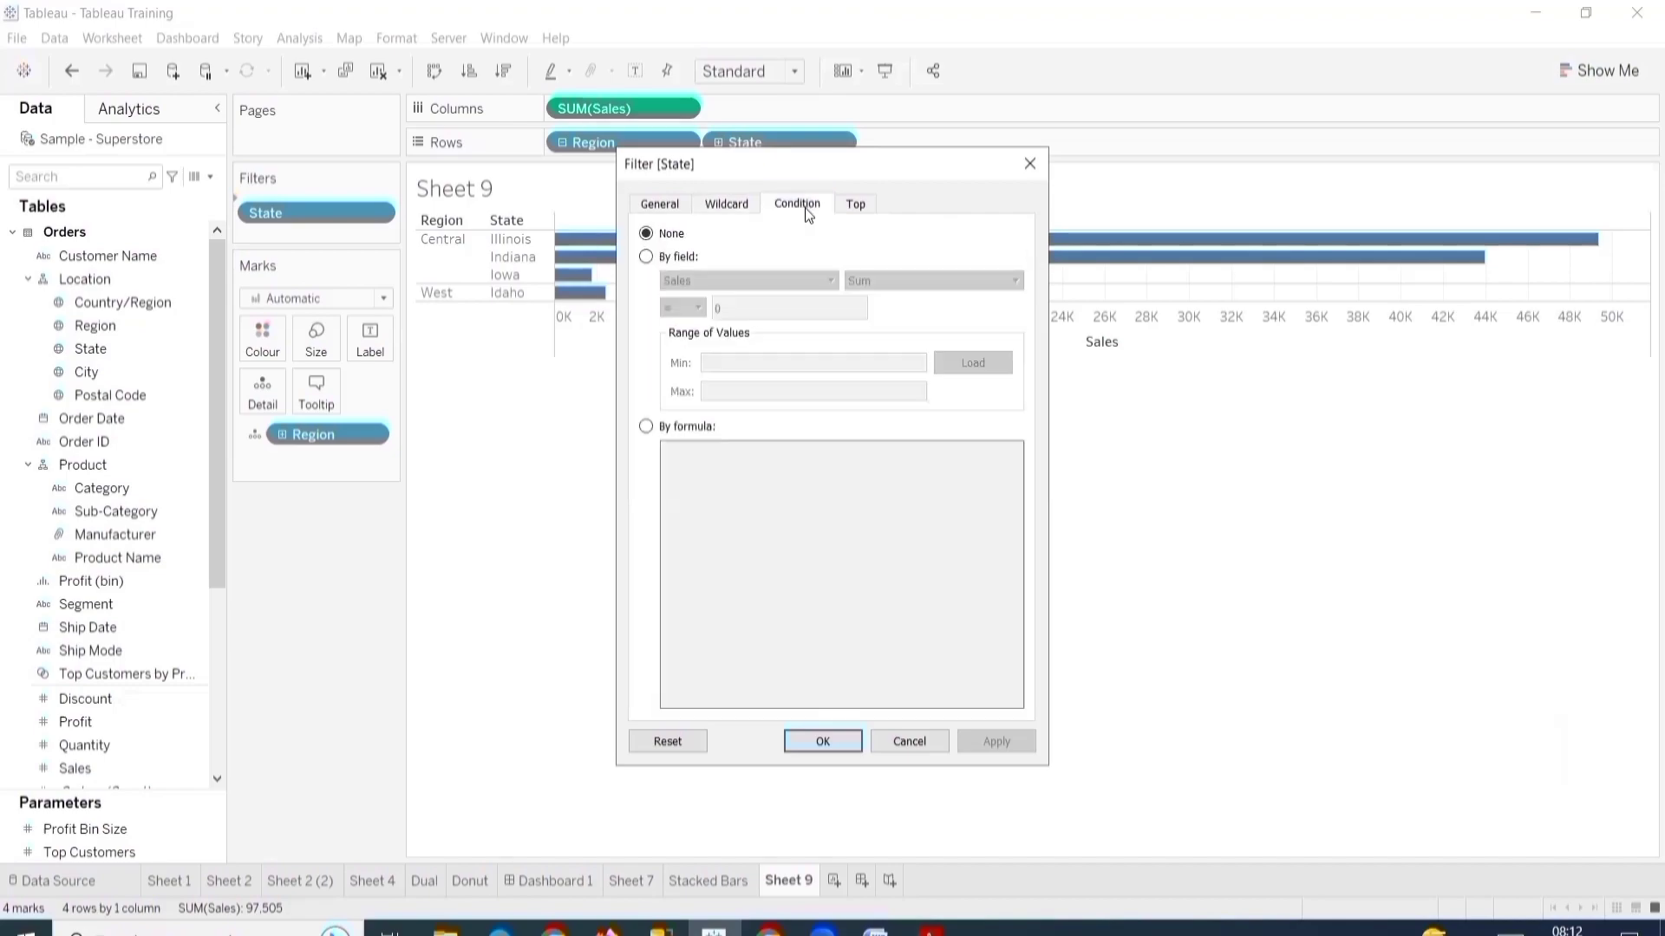
click(650, 259)
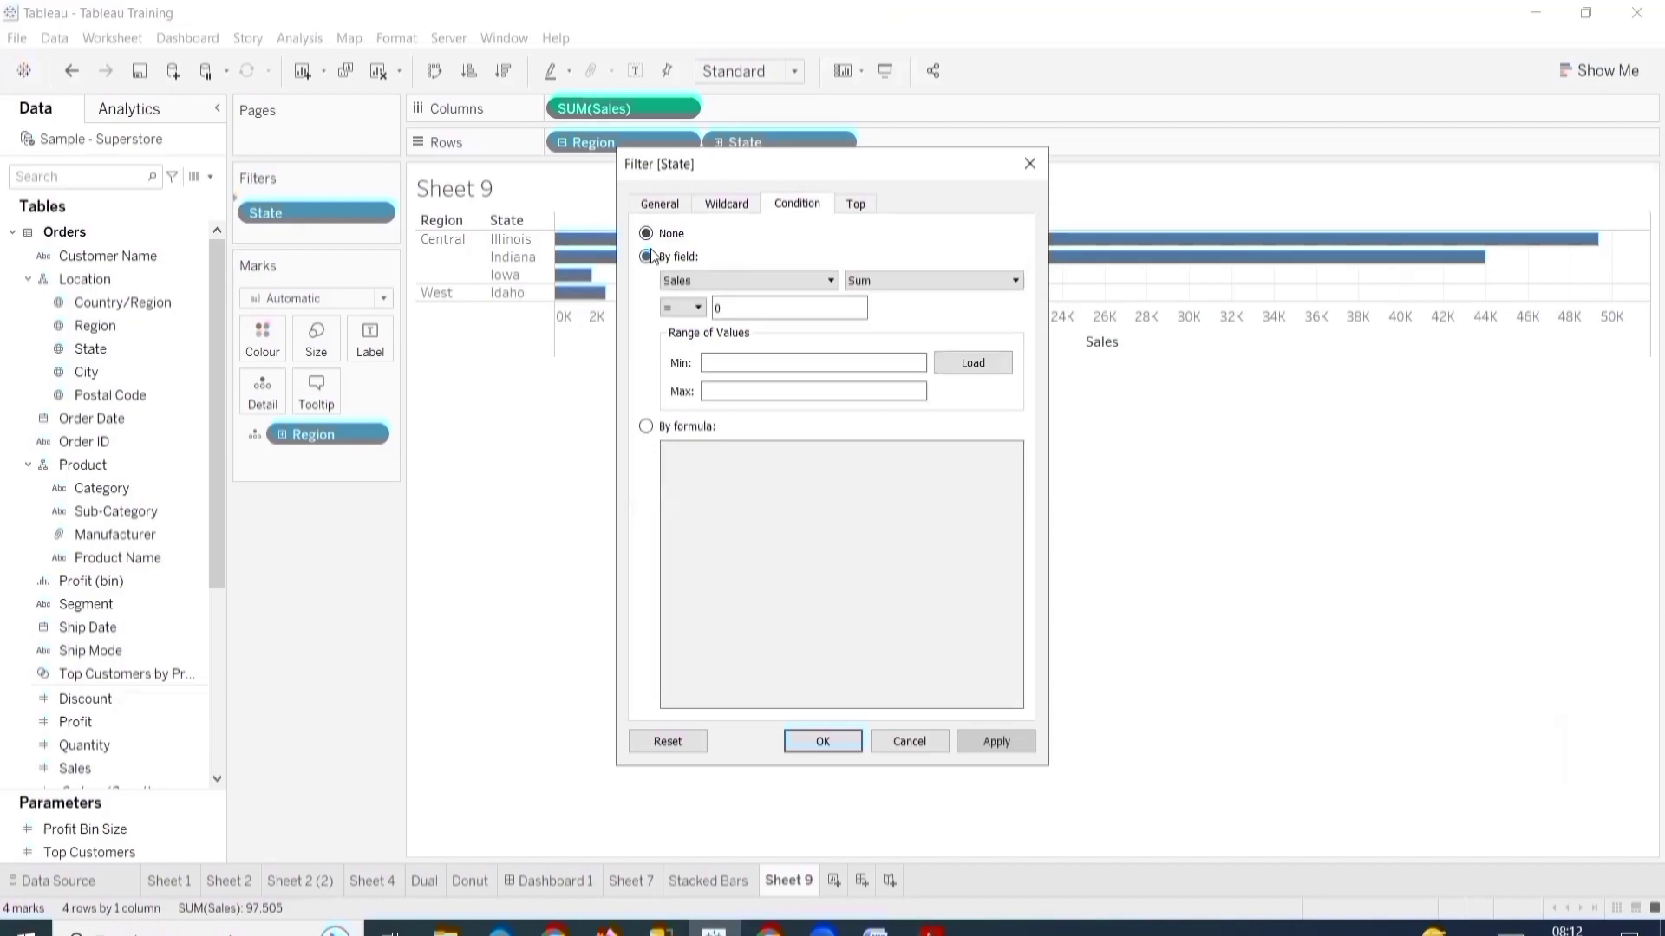
click(685, 429)
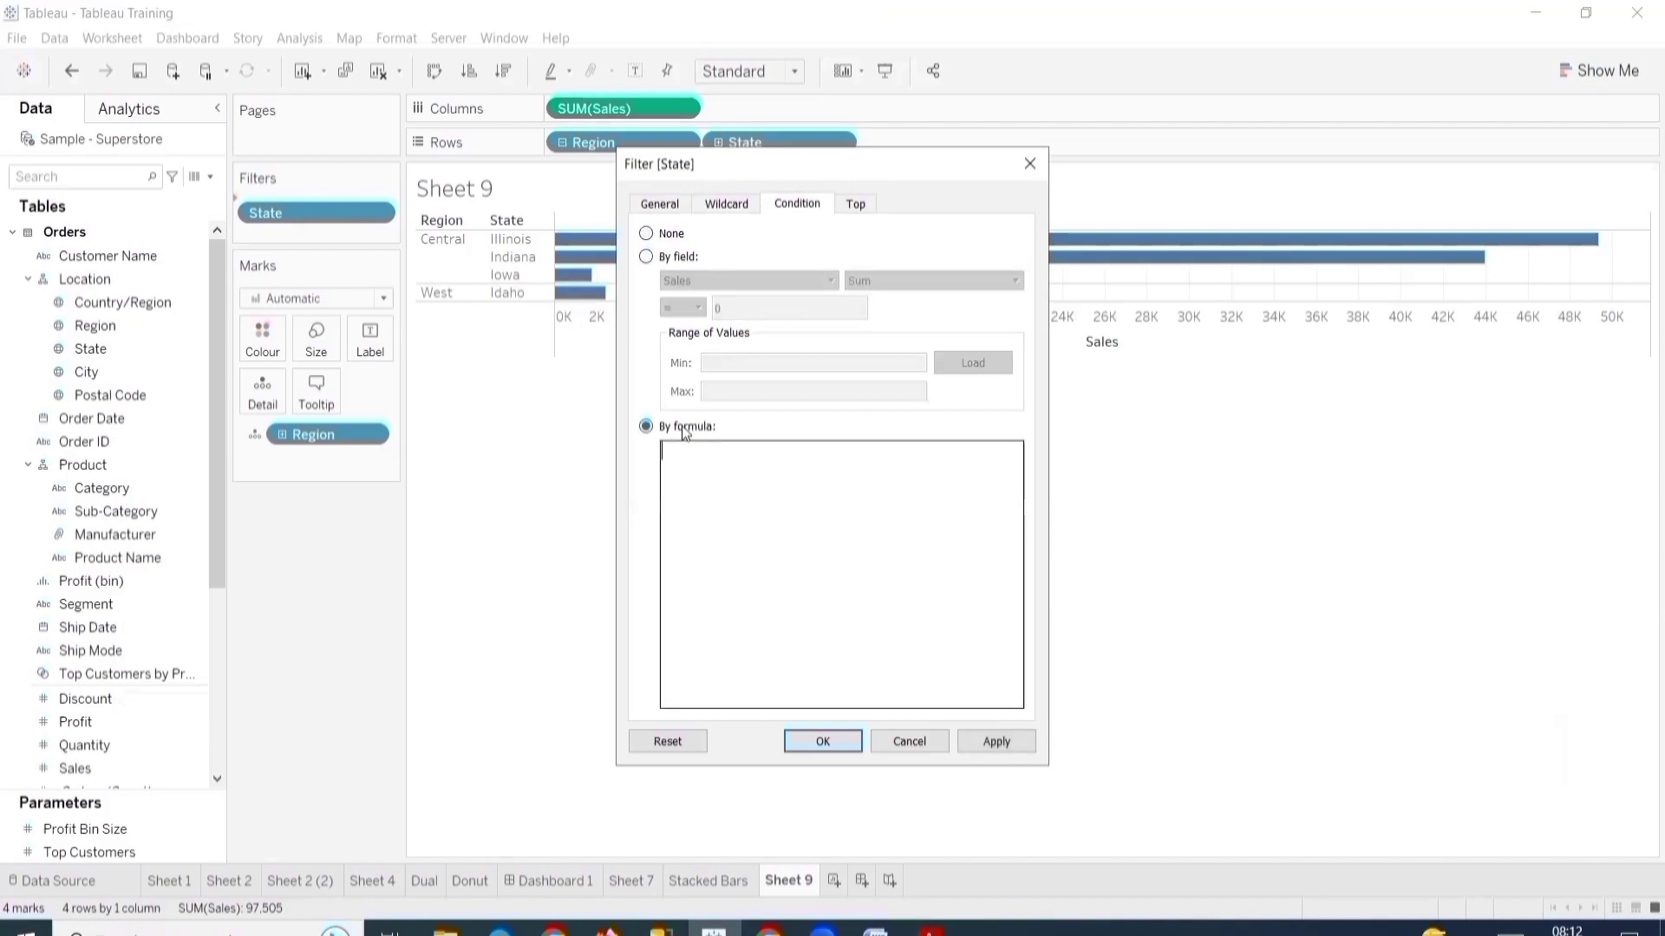
click(665, 258)
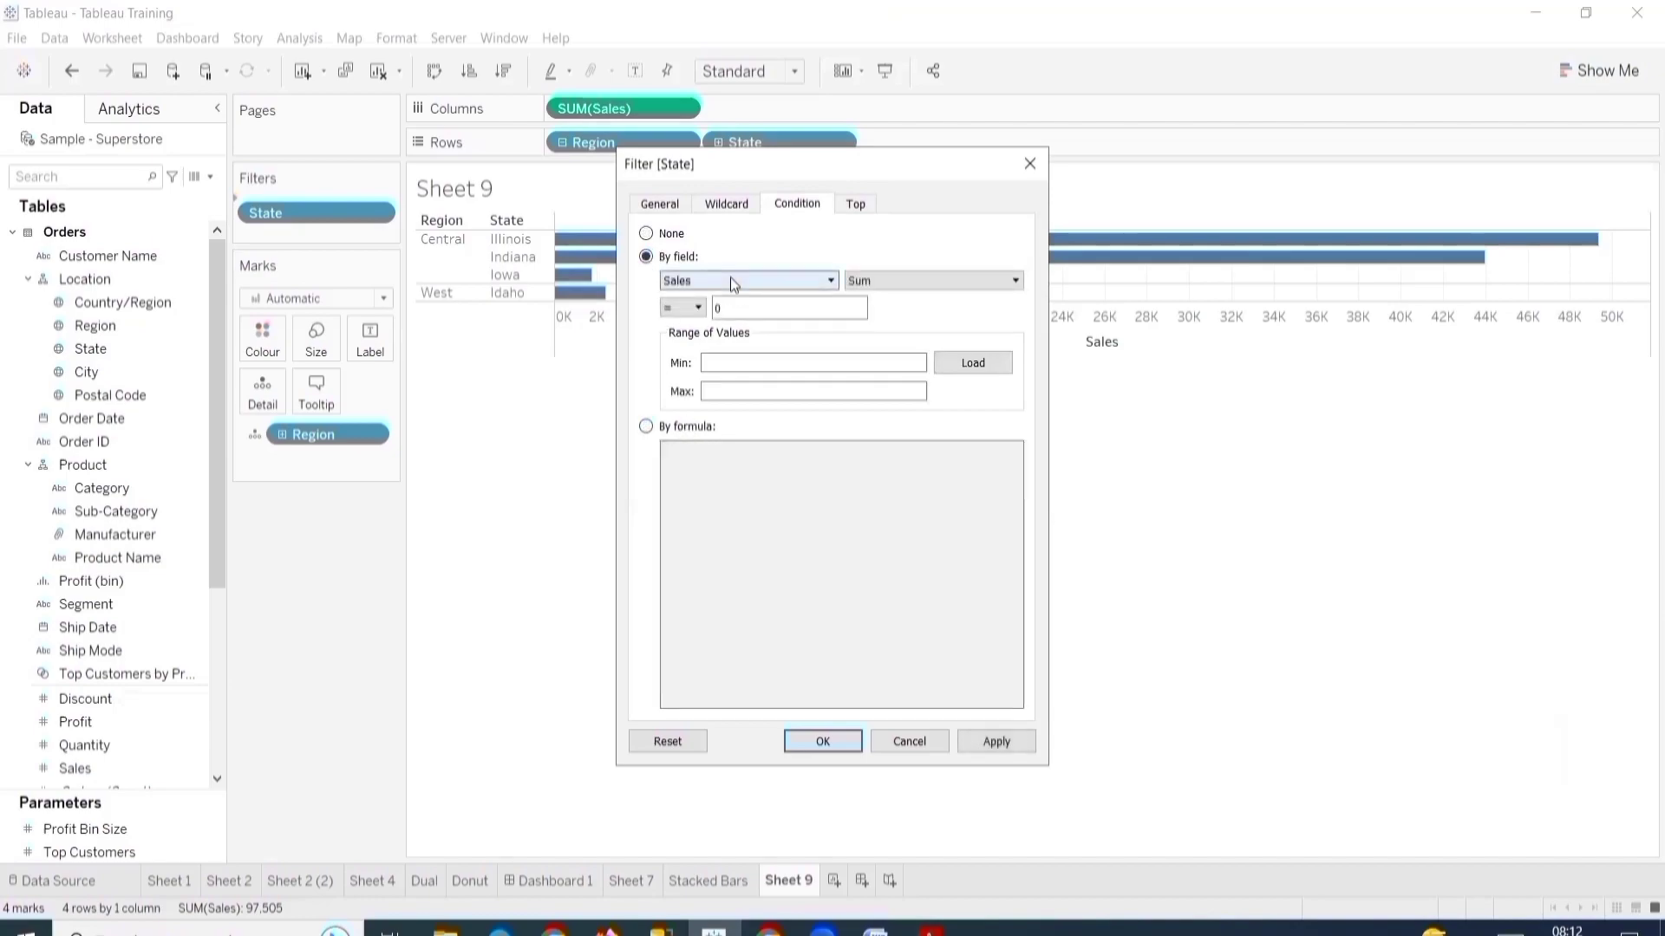
drag(770, 169, 1001, 205)
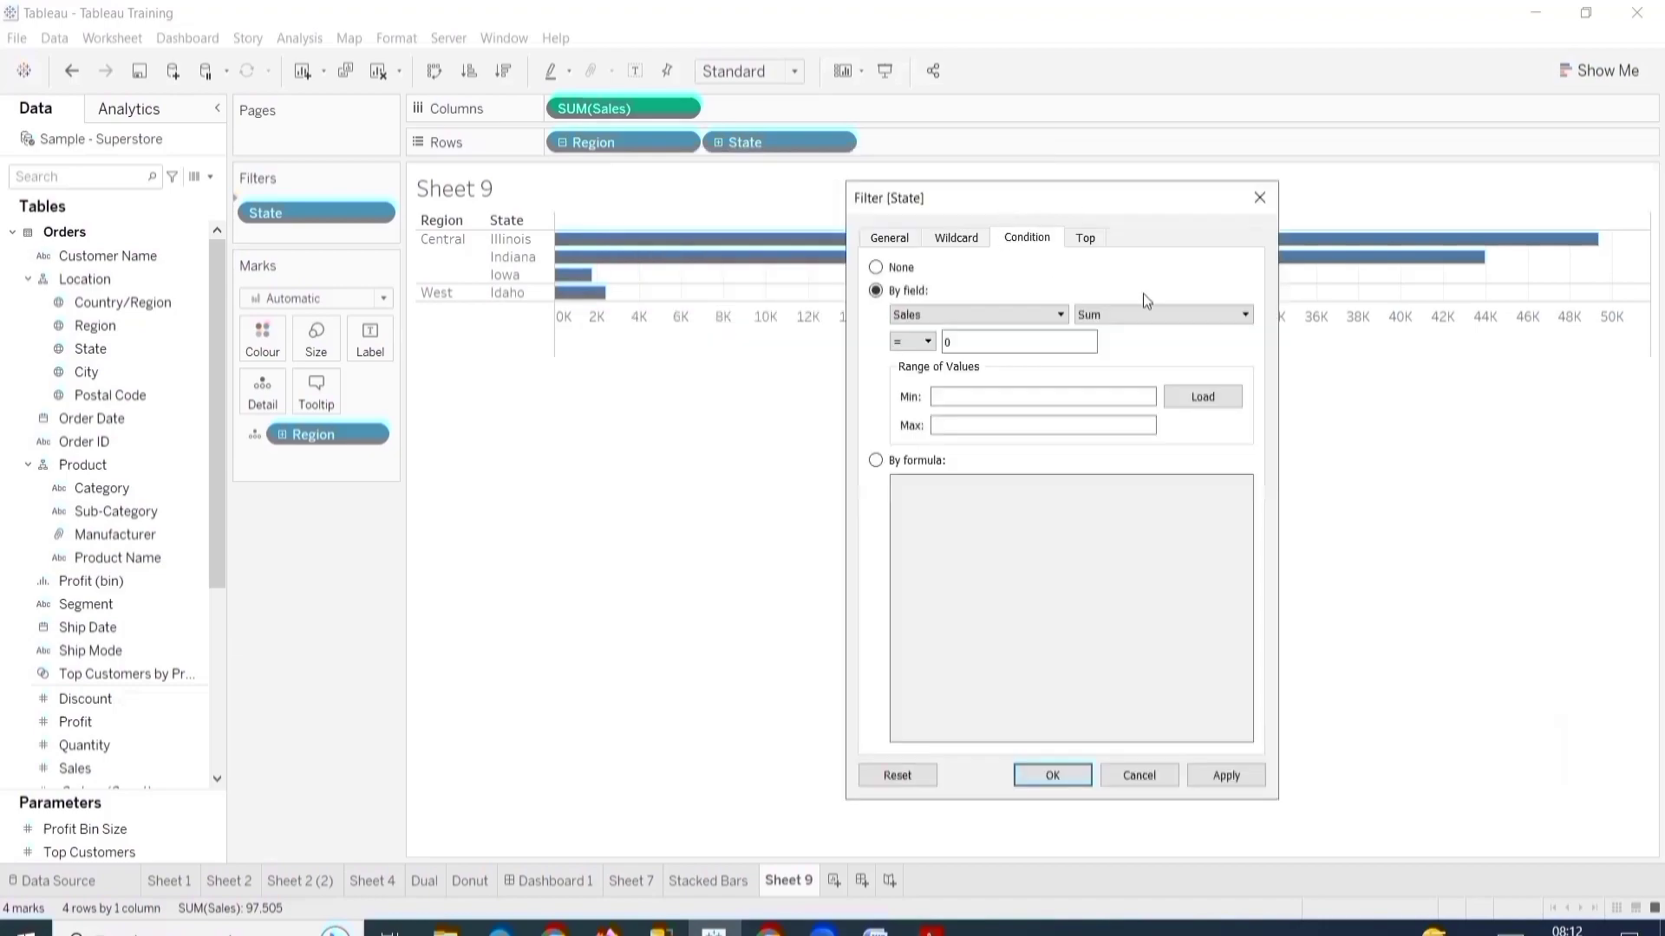
click(963, 345)
click(1226, 775)
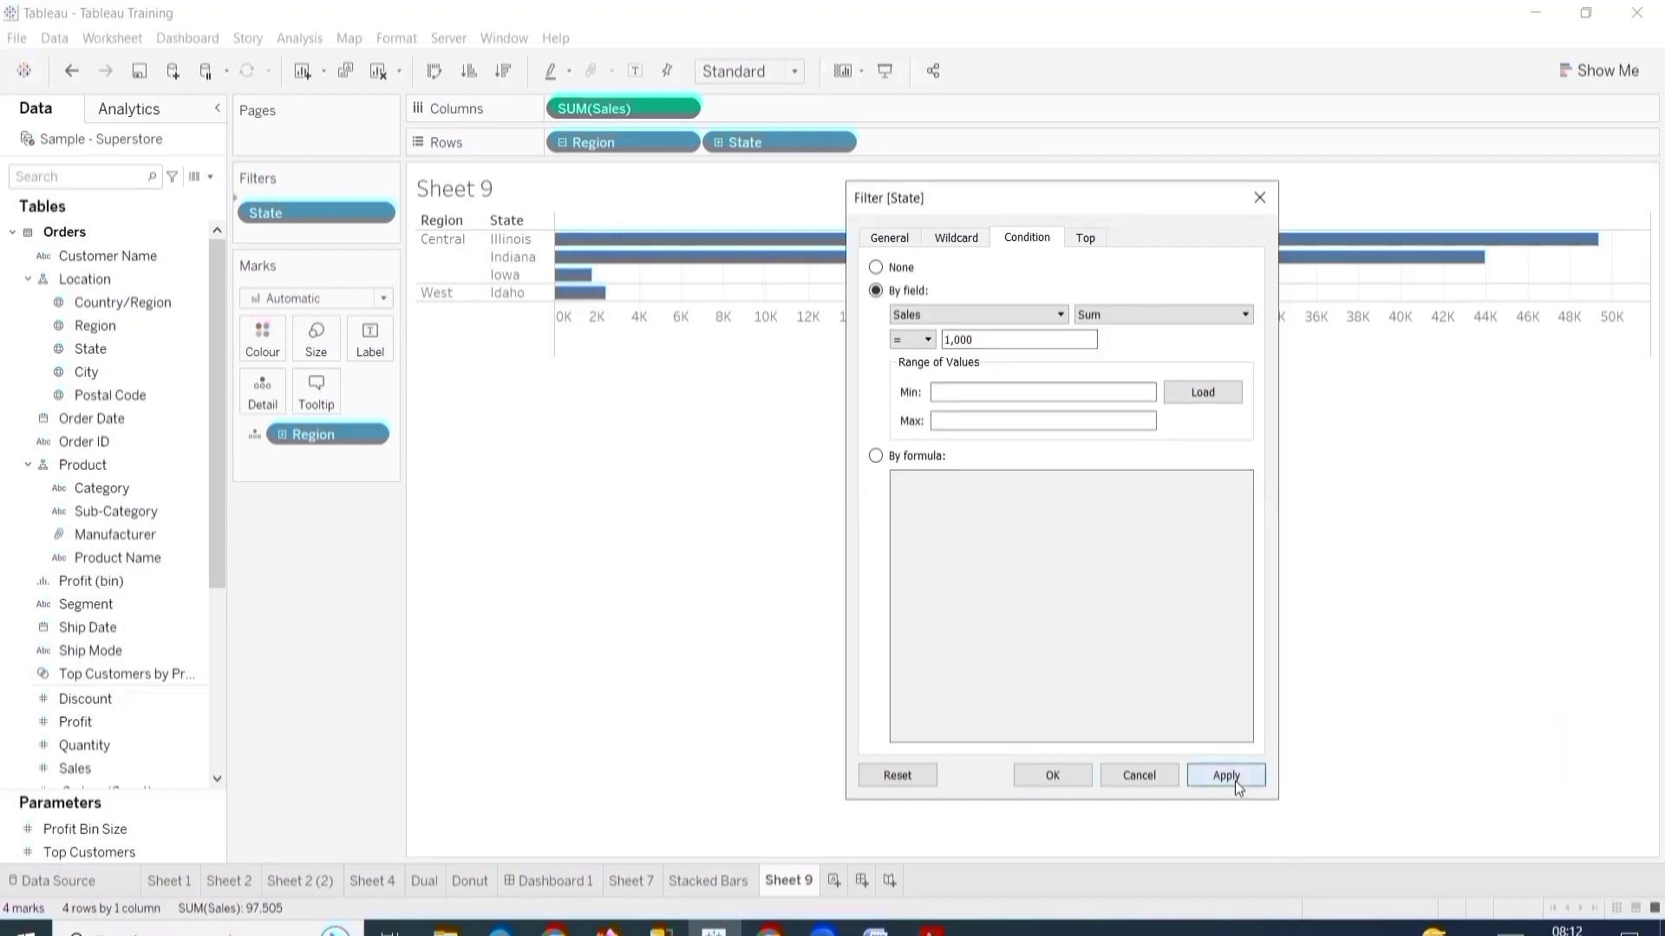
click(1052, 775)
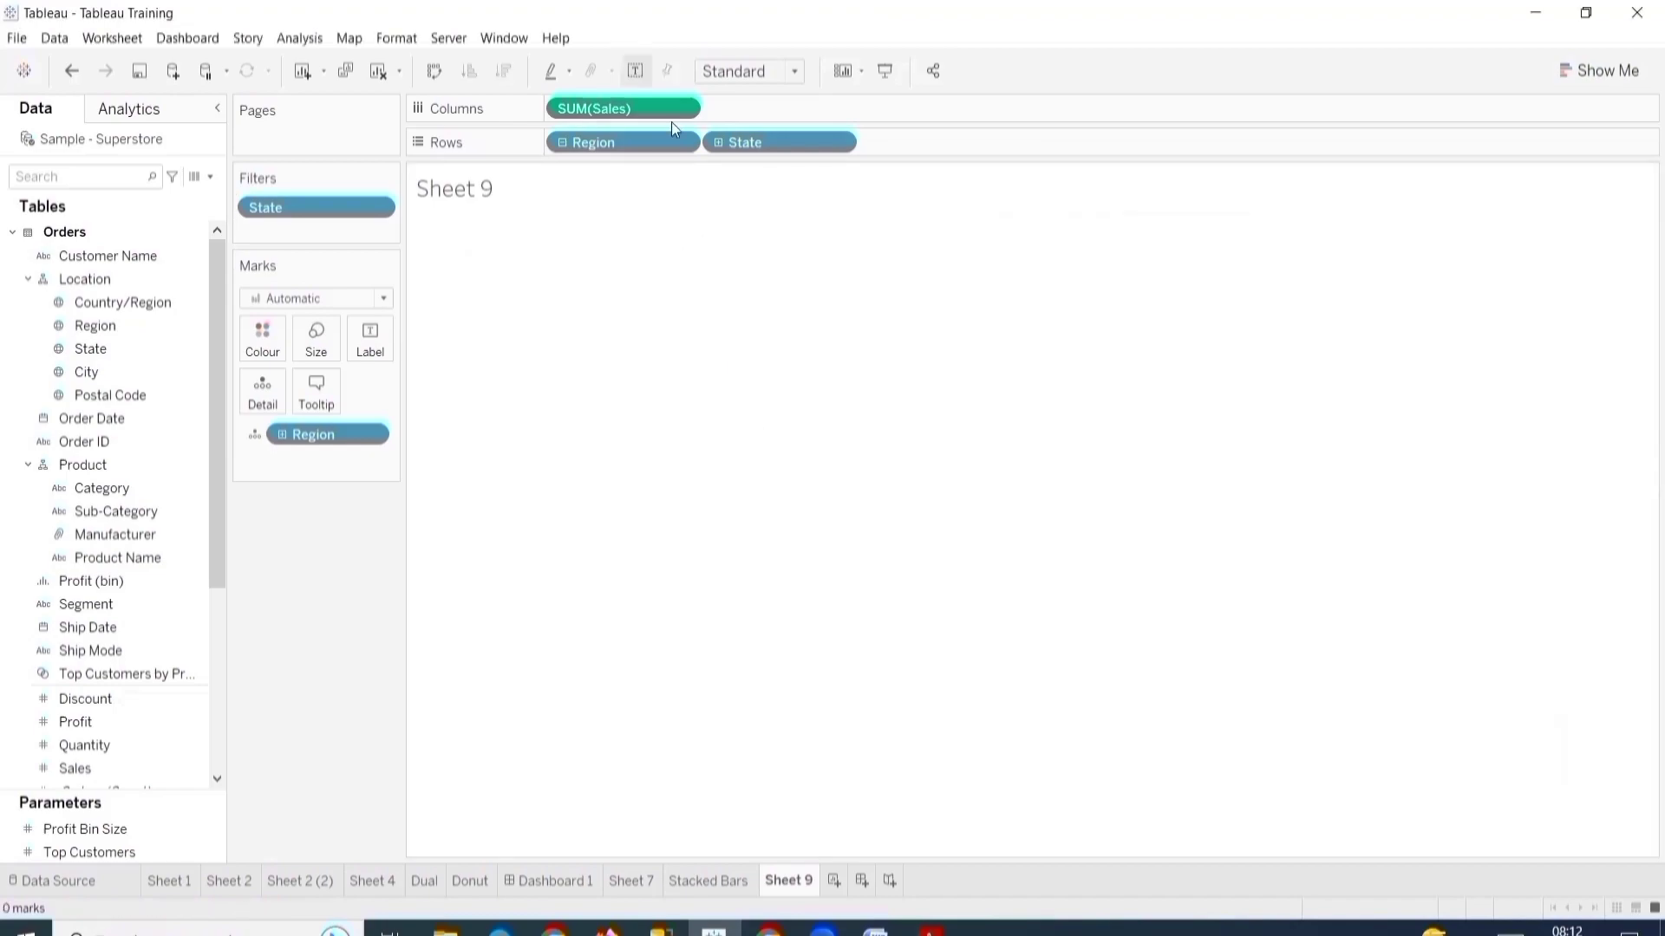
- Remove the State filter, and open the condition settings of a new State filter
drag(345, 206, 581, 266)
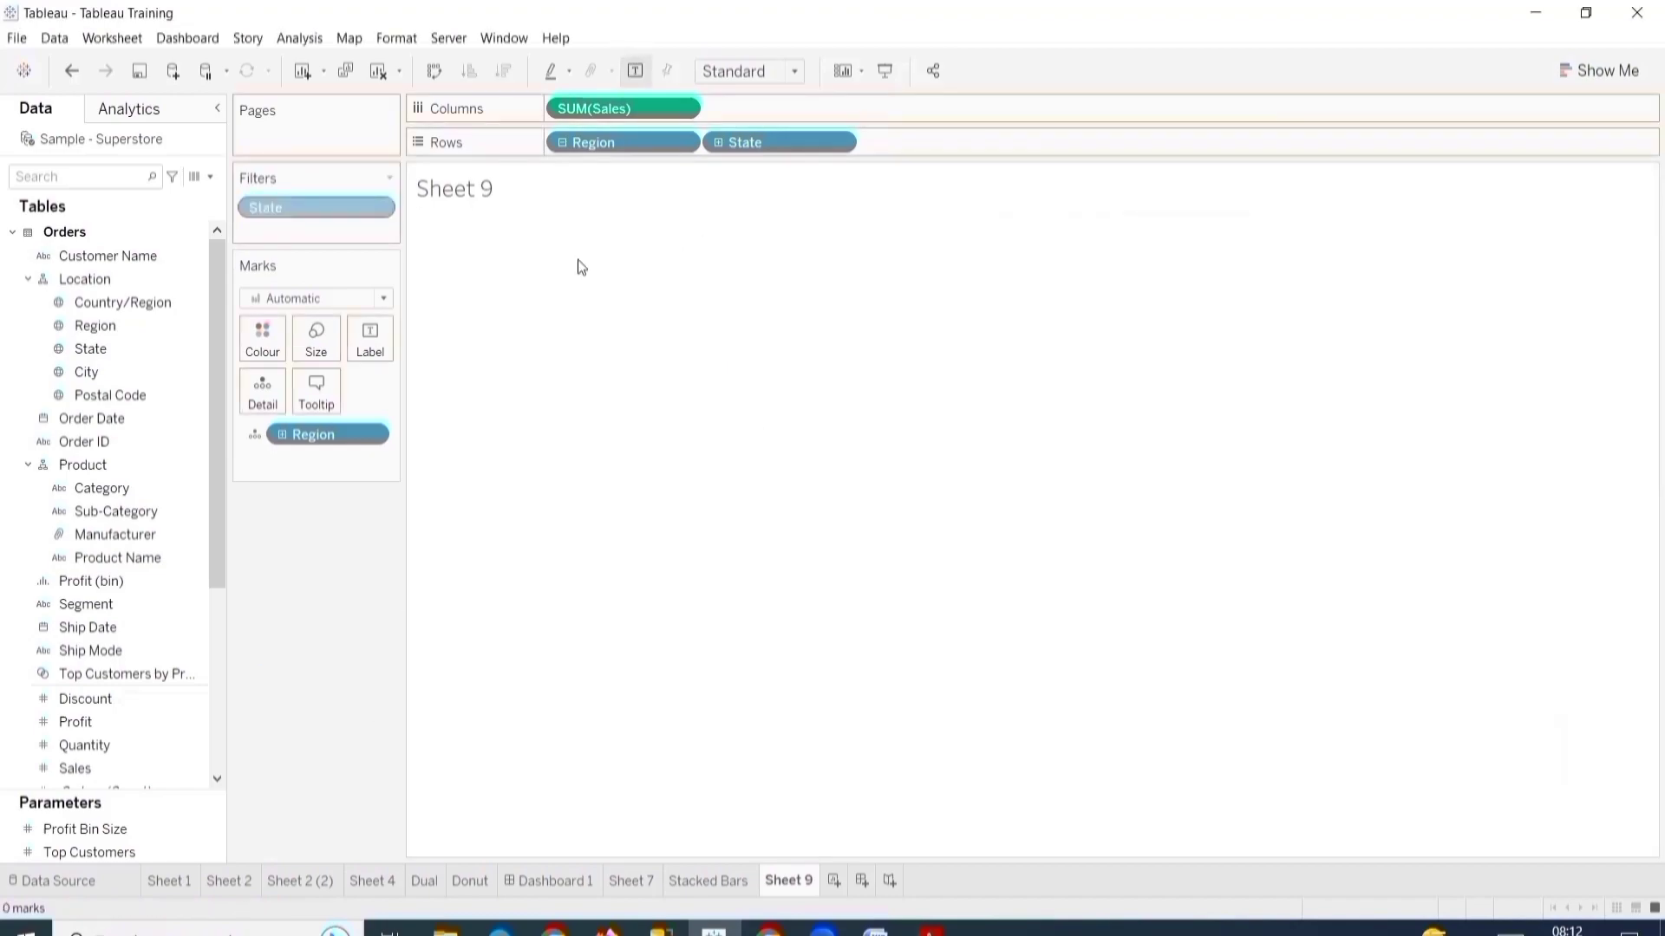
drag(764, 139, 765, 139)
drag(765, 142, 331, 224)
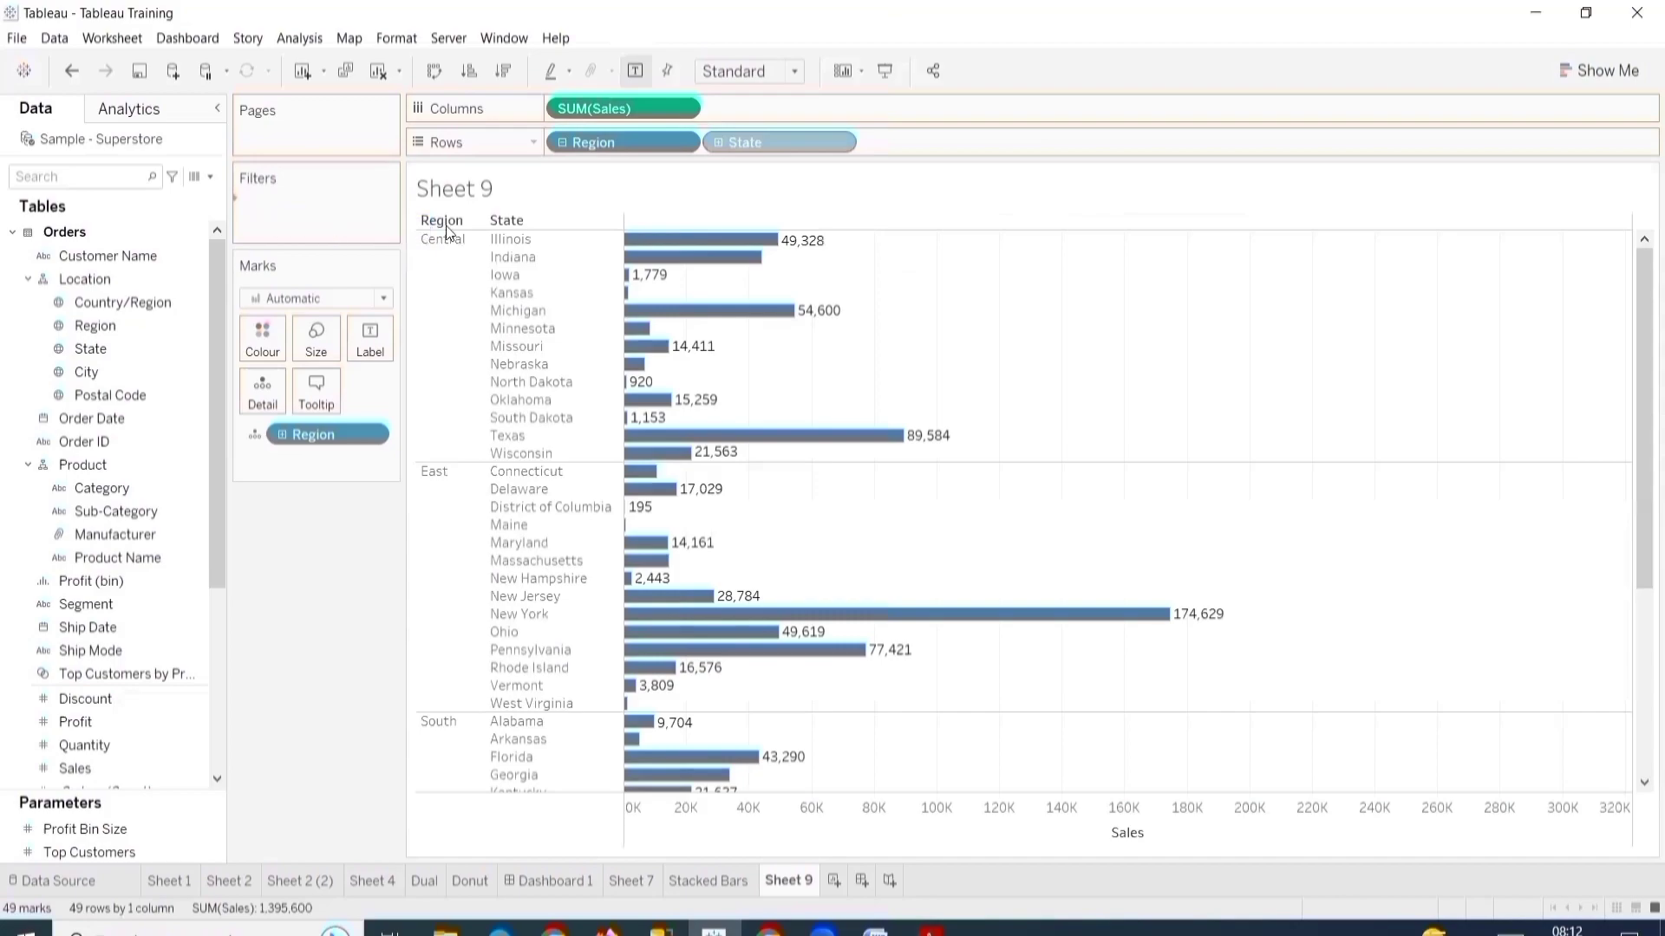
click(795, 205)
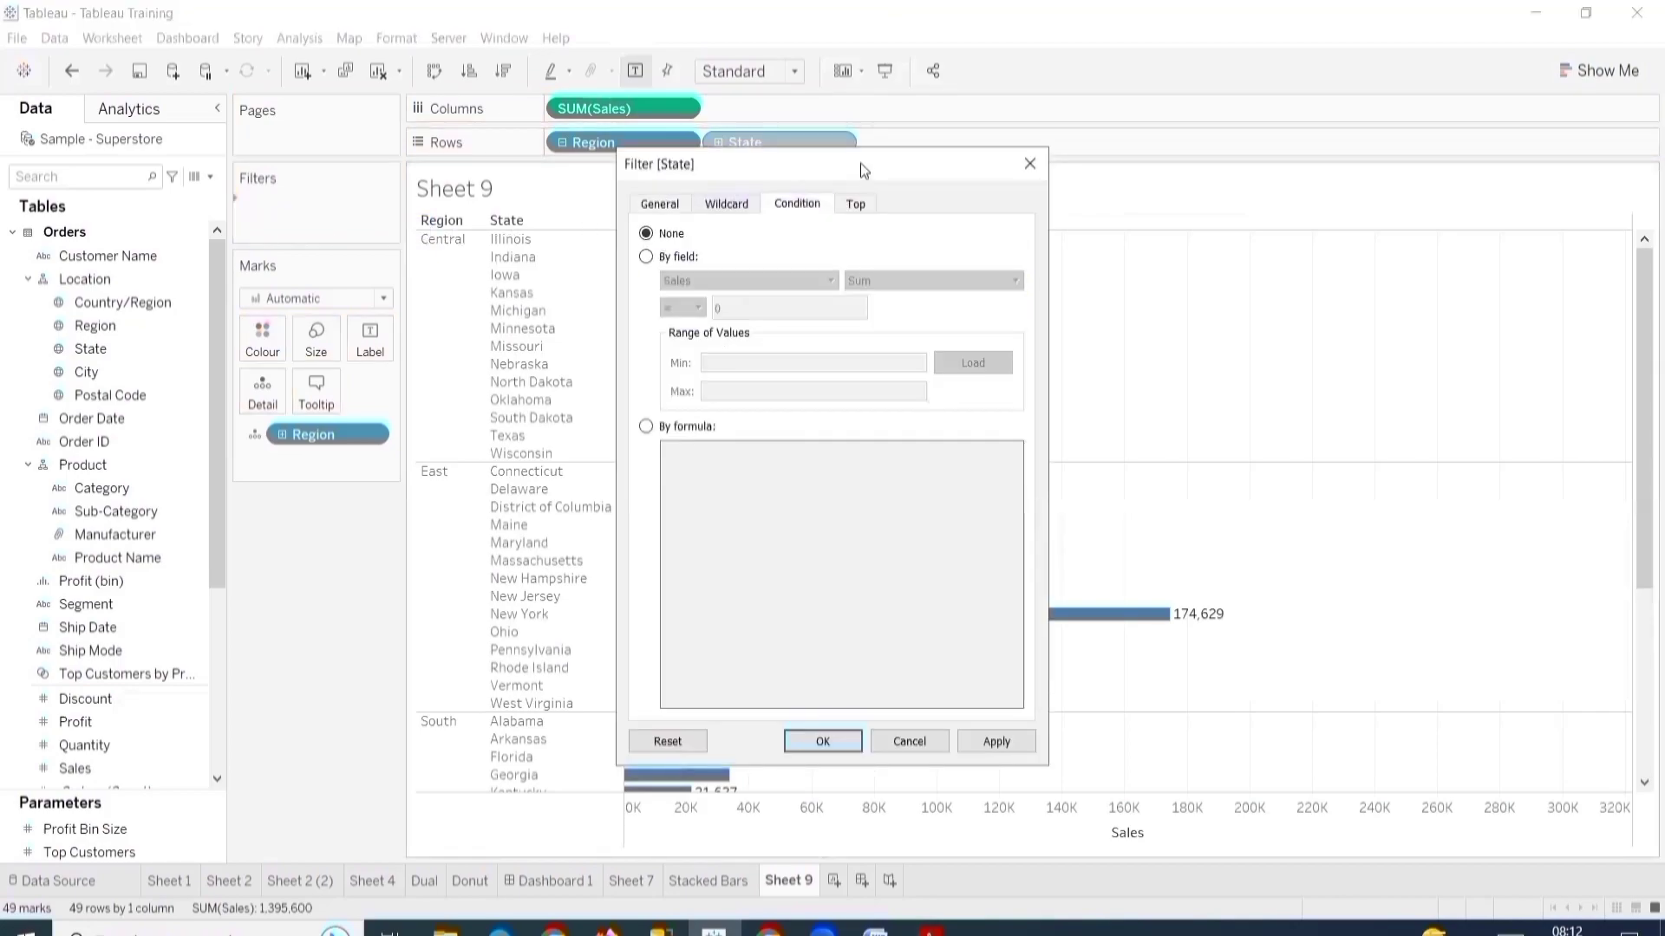
drag(860, 163, 1355, 159)
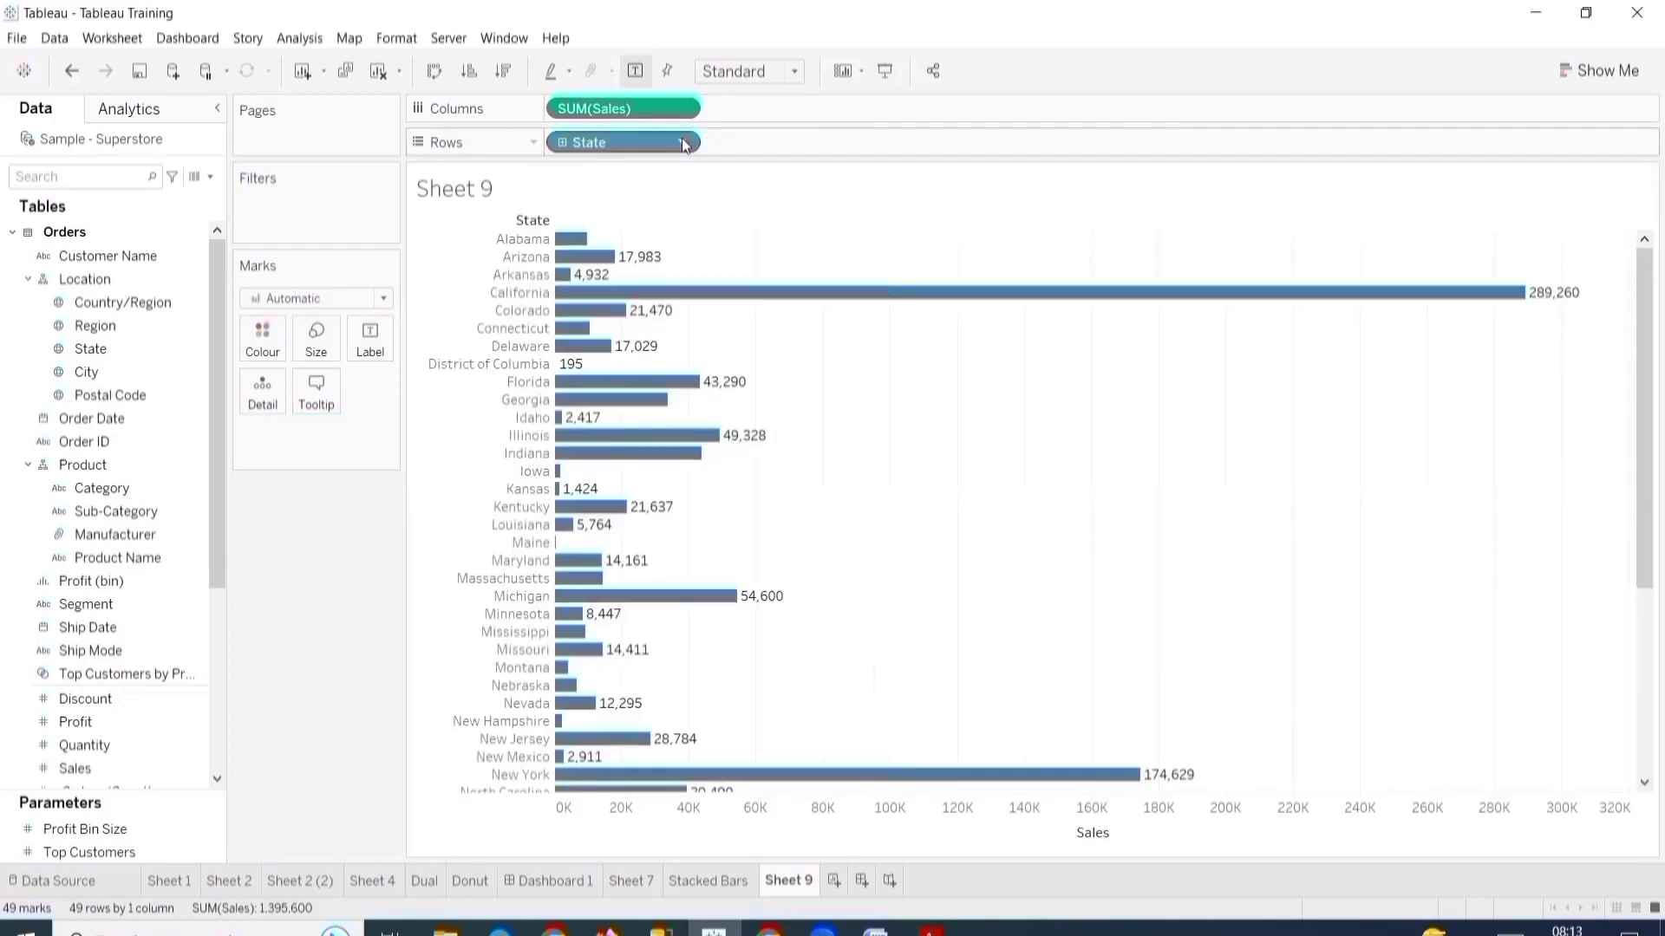
- Show the State filter and set its condition to states whose sum of Sales is >= 5000
click(682, 143)
click(689, 196)
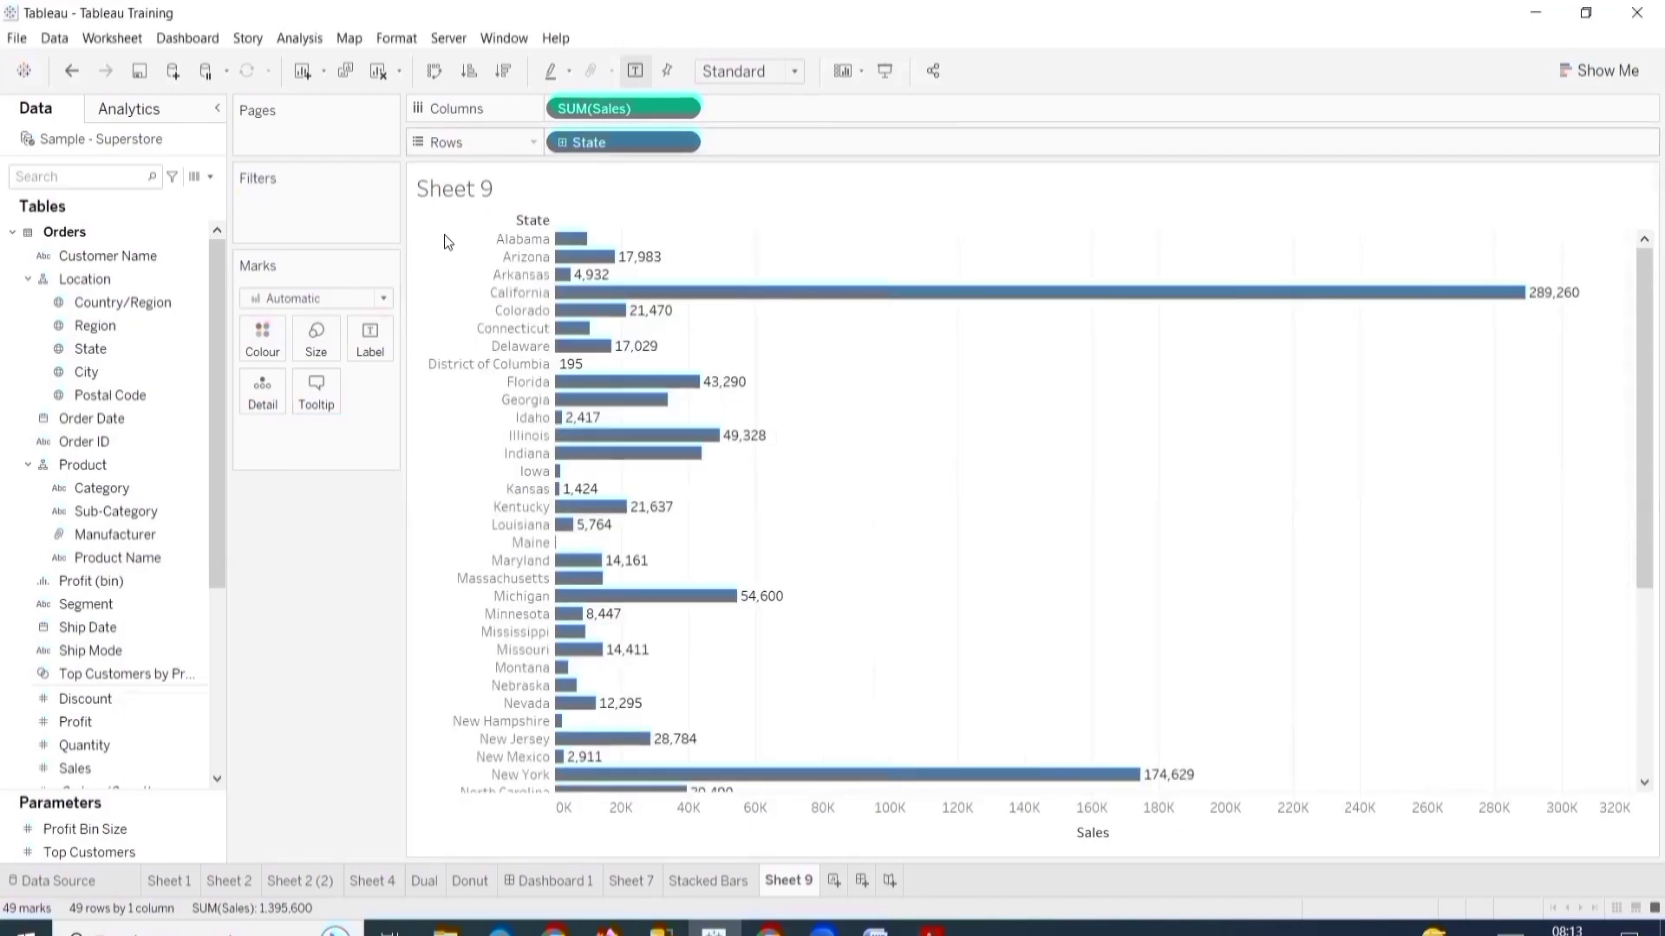
right_click(361, 201)
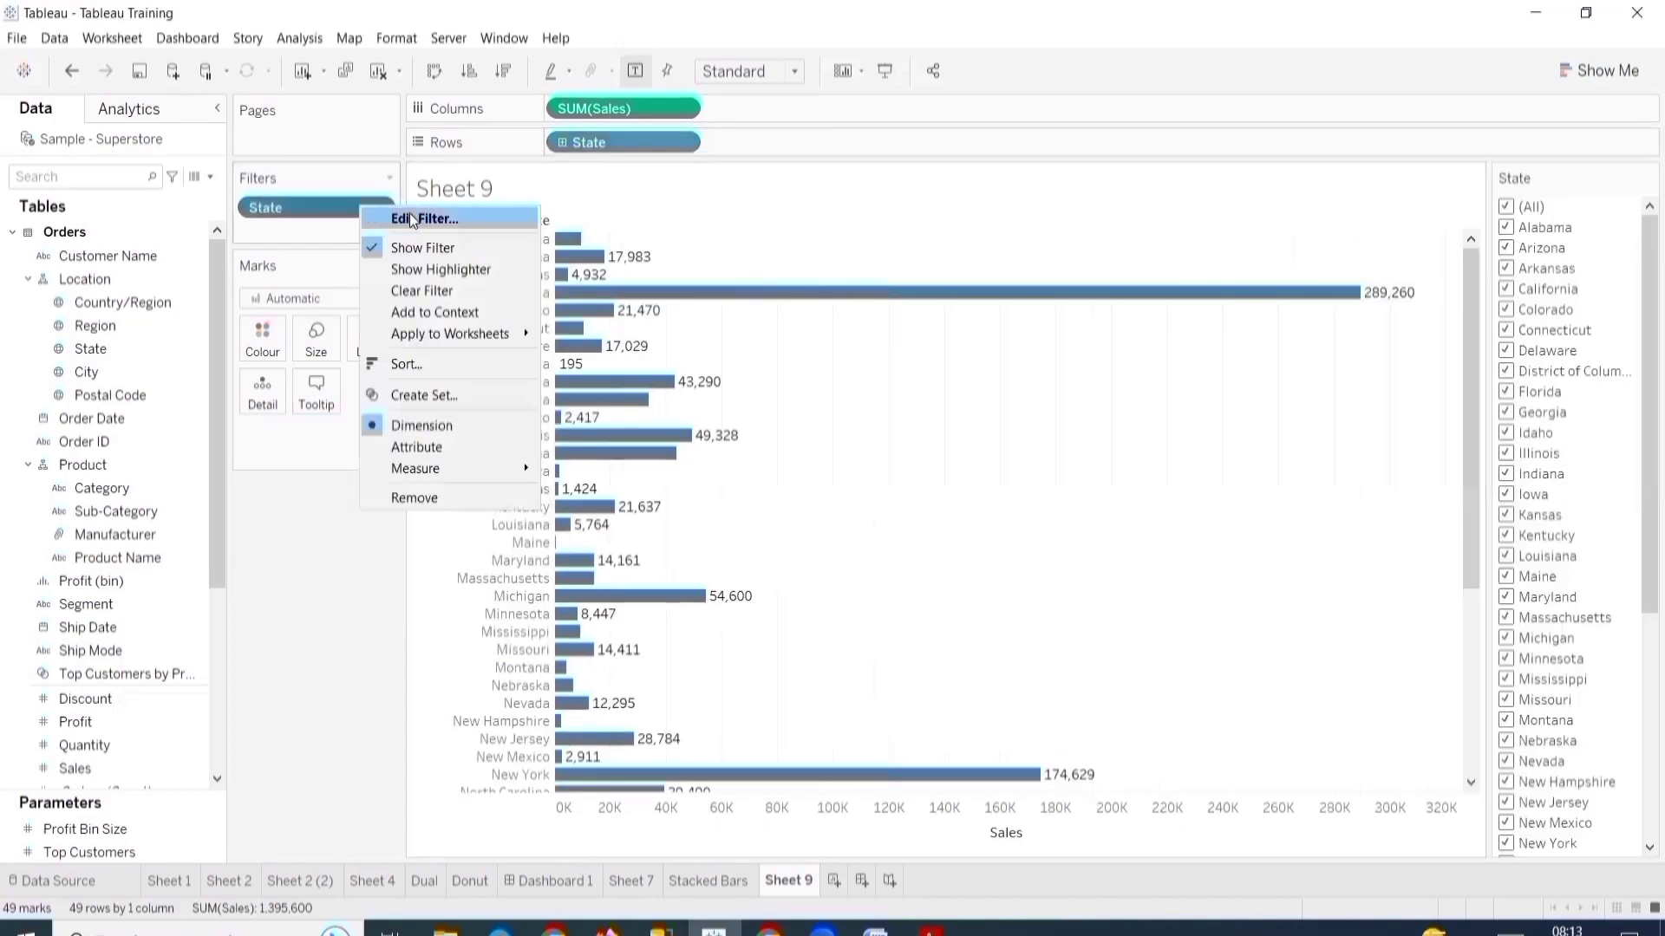
click(407, 220)
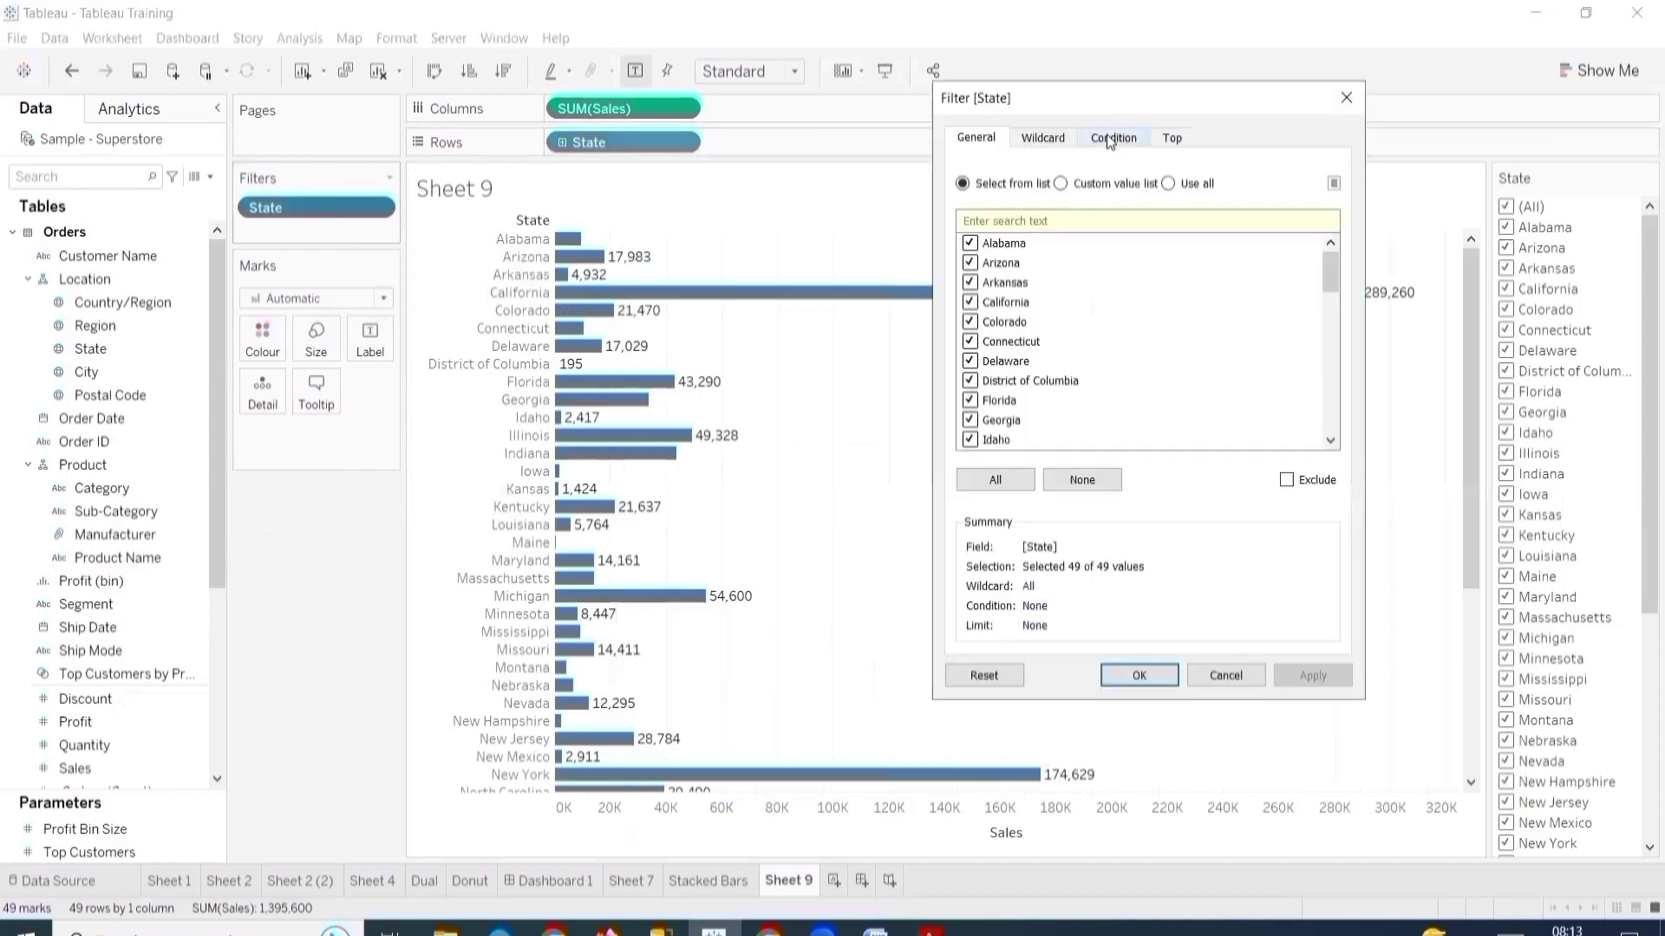
click(1113, 137)
click(985, 192)
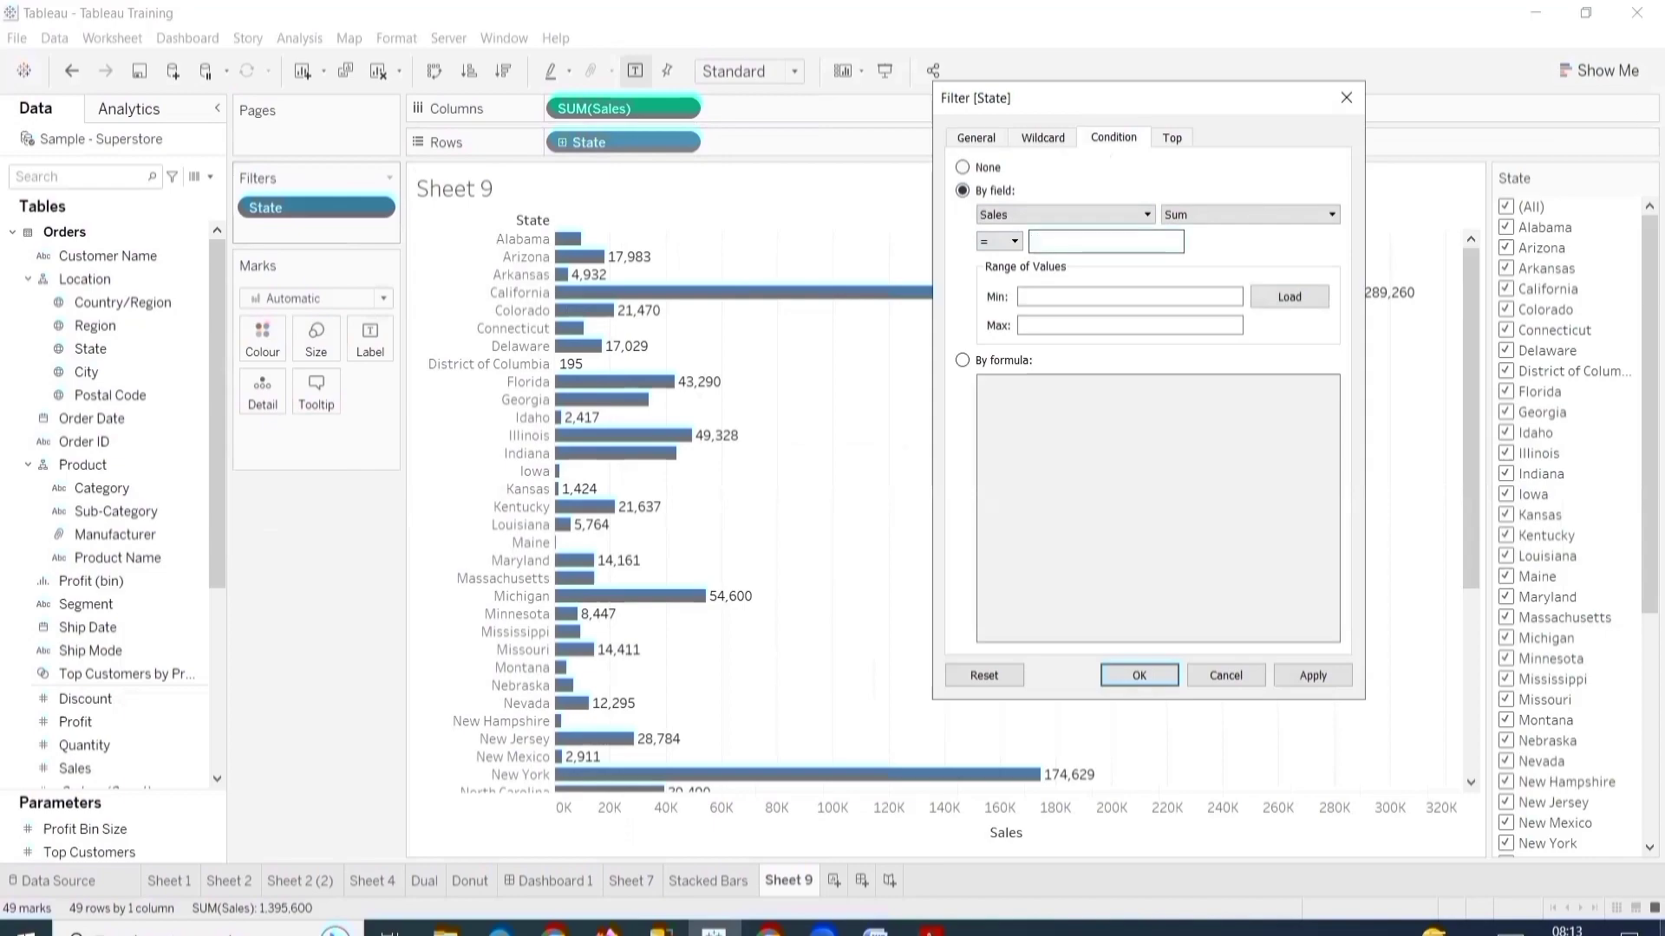
click(998, 241)
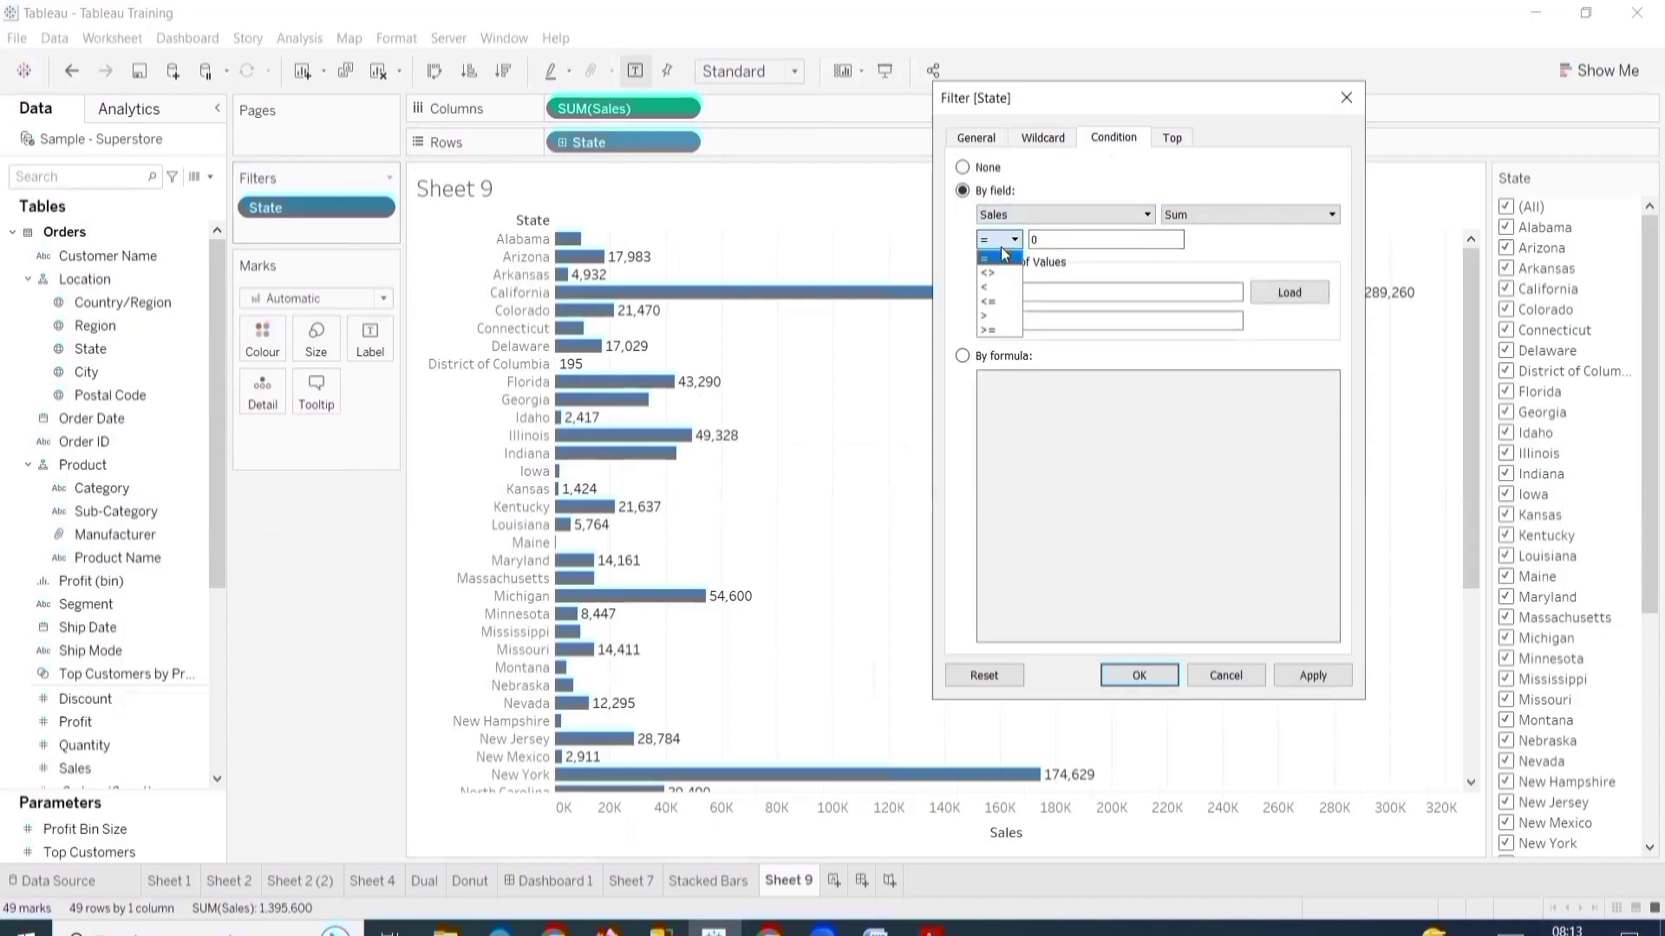
click(990, 328)
click(1074, 239)
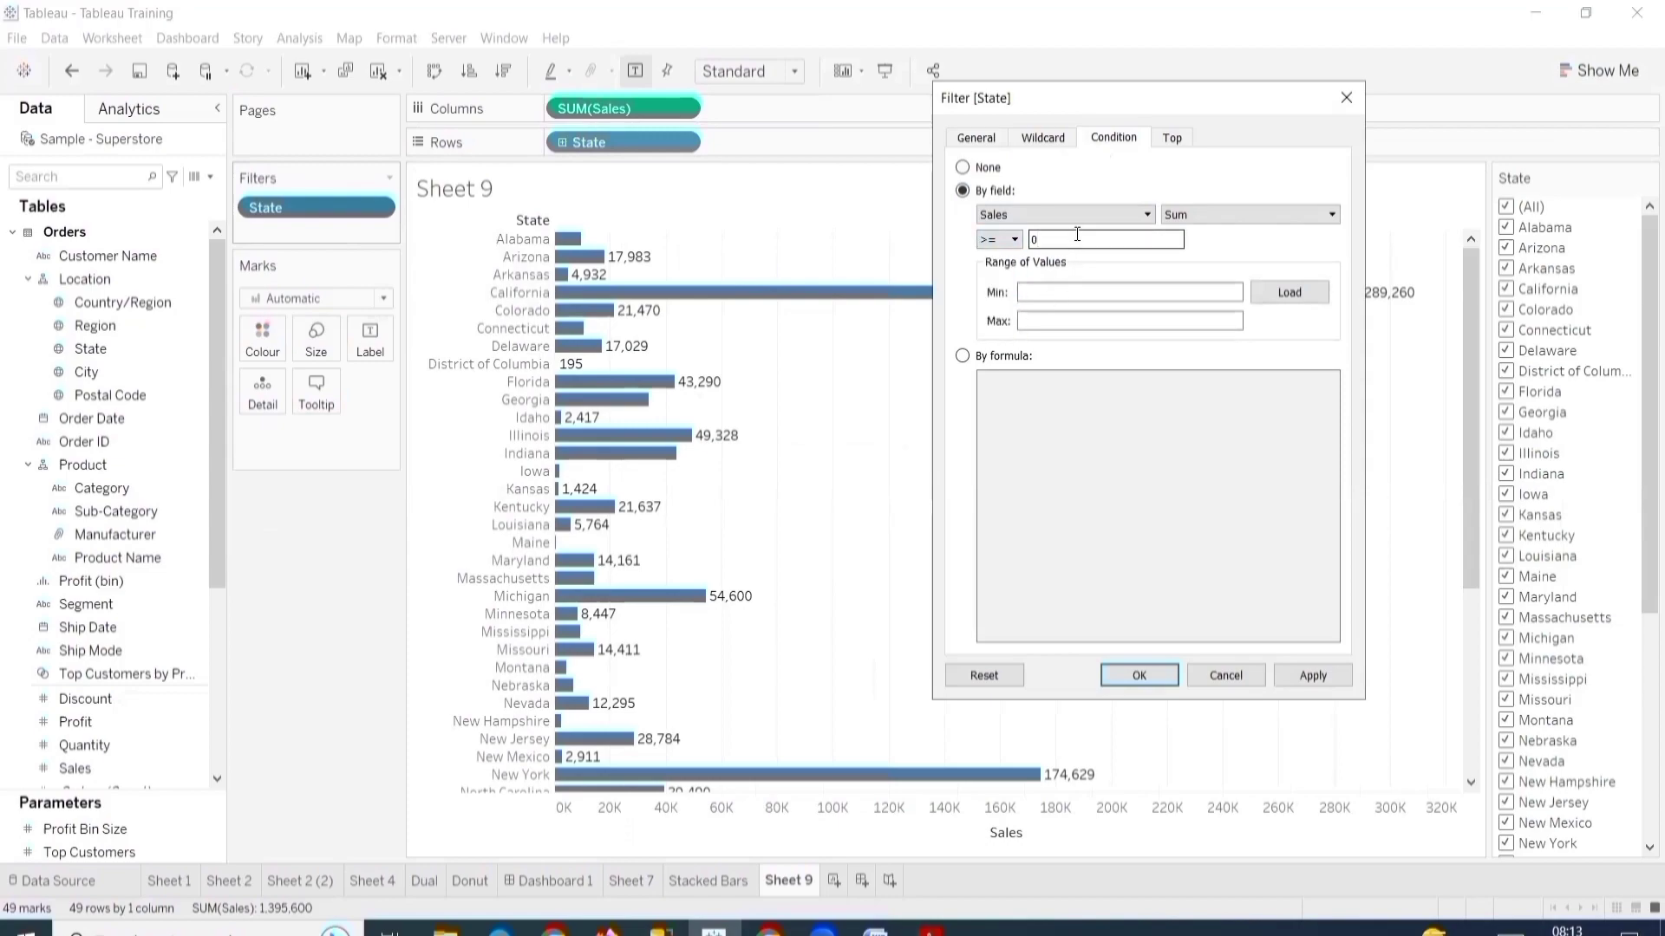
text(5000)
key(Return)
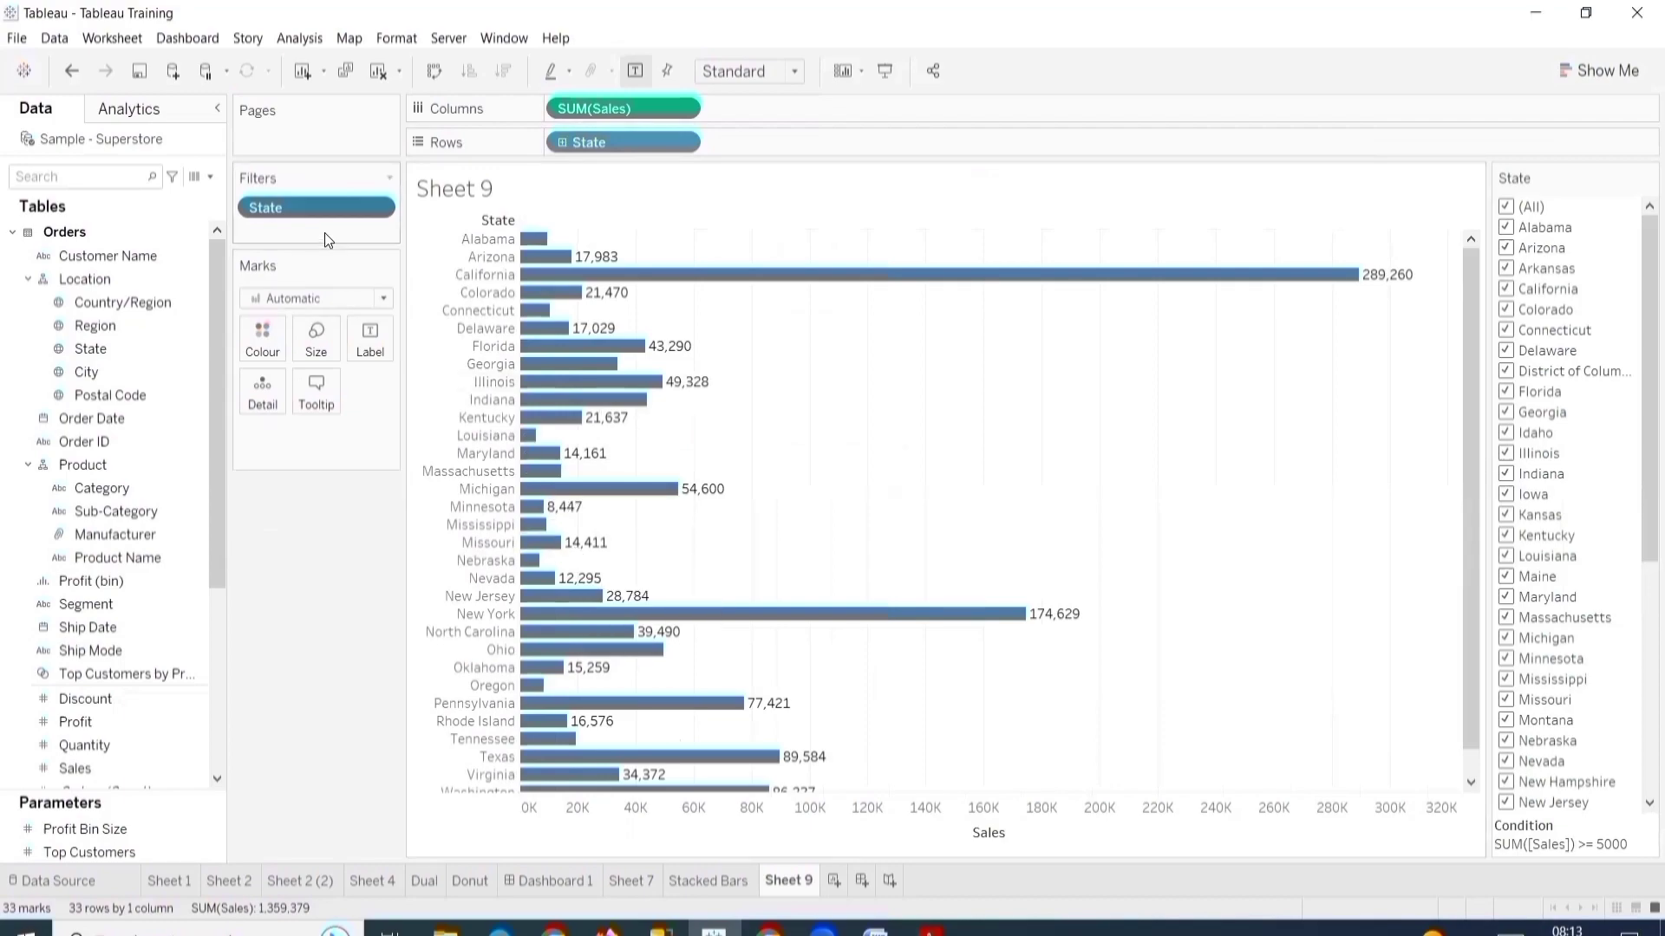
- Limit the State filter to the top 10 states by sum of Sales
right_click(356, 205)
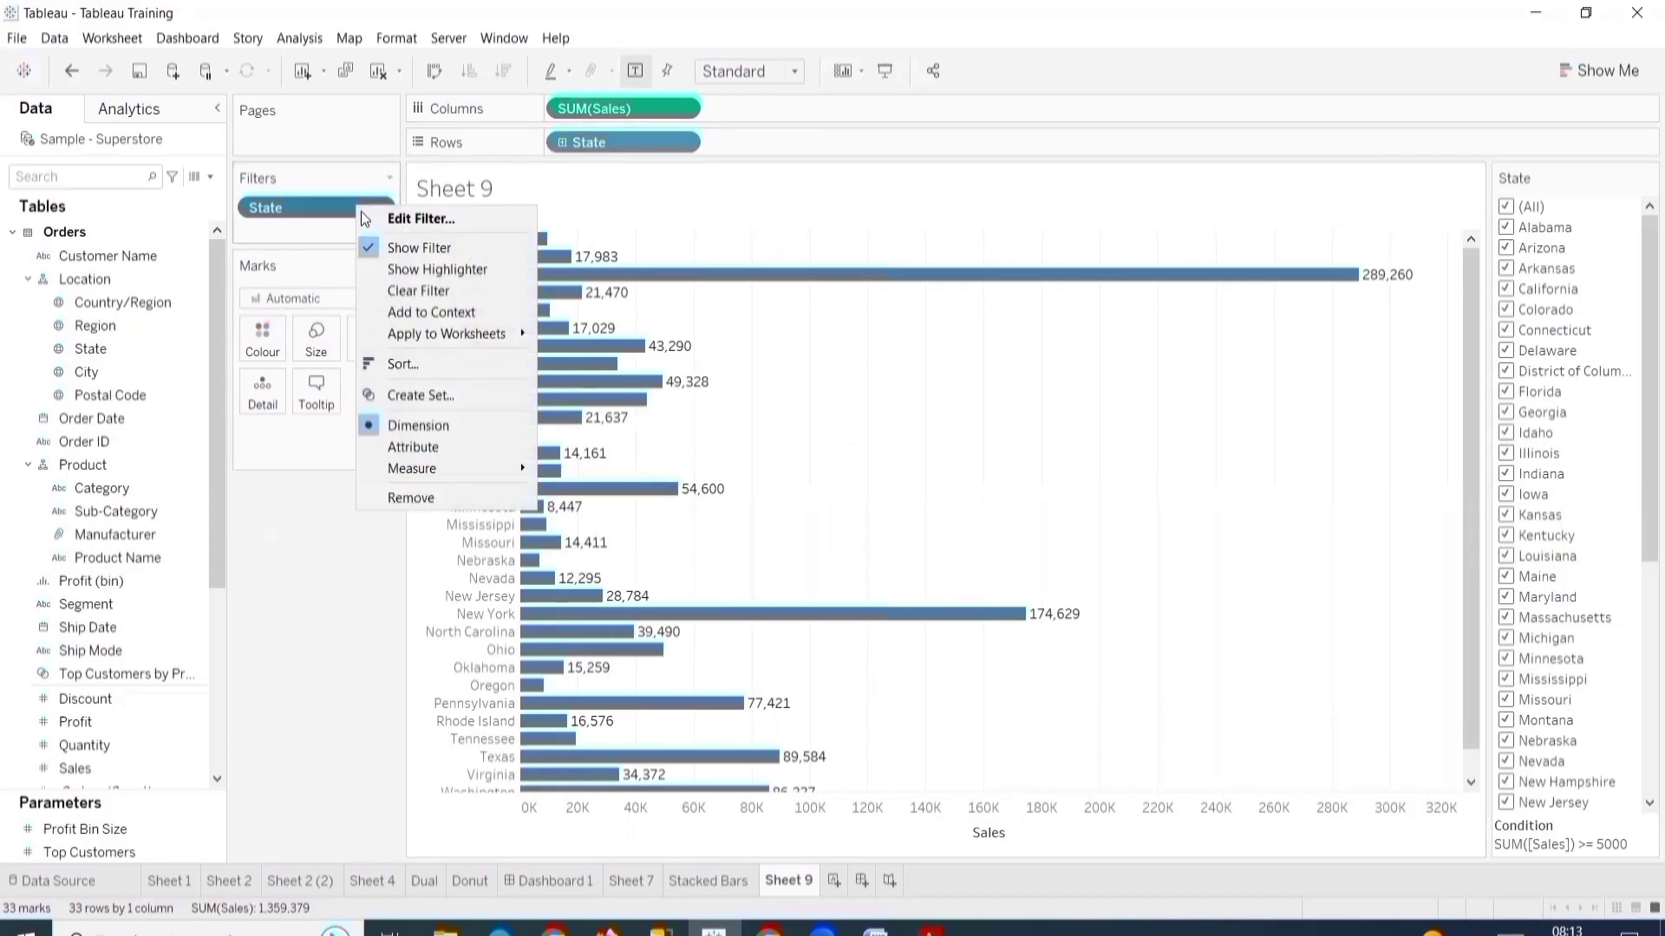
click(377, 218)
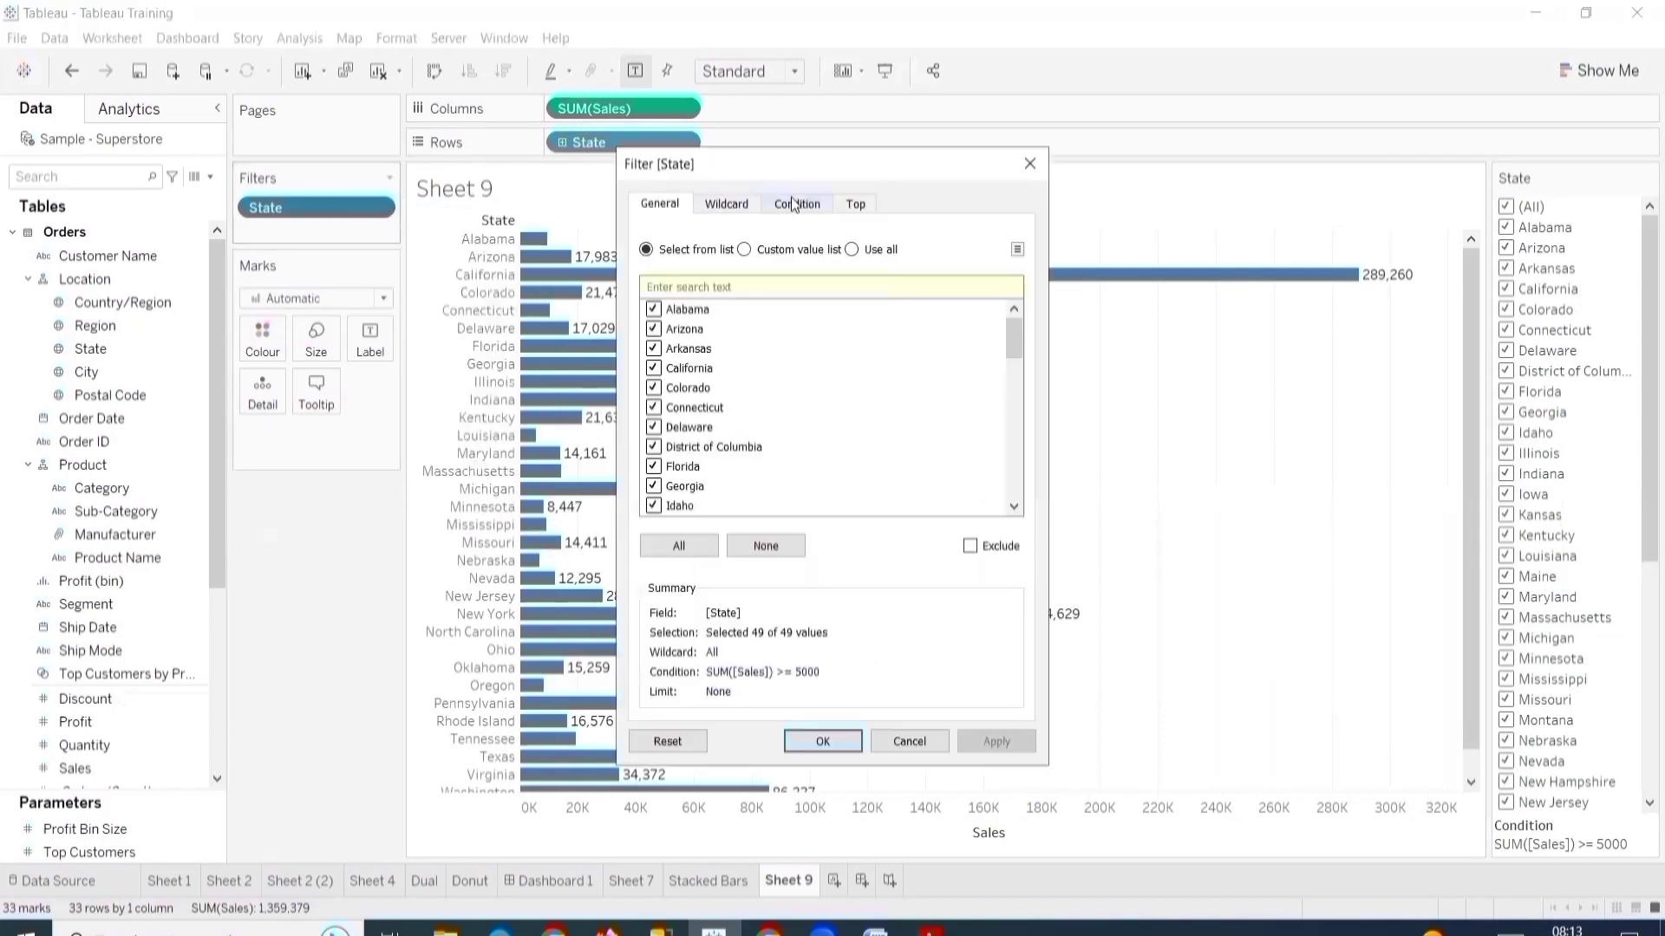
click(795, 204)
click(856, 202)
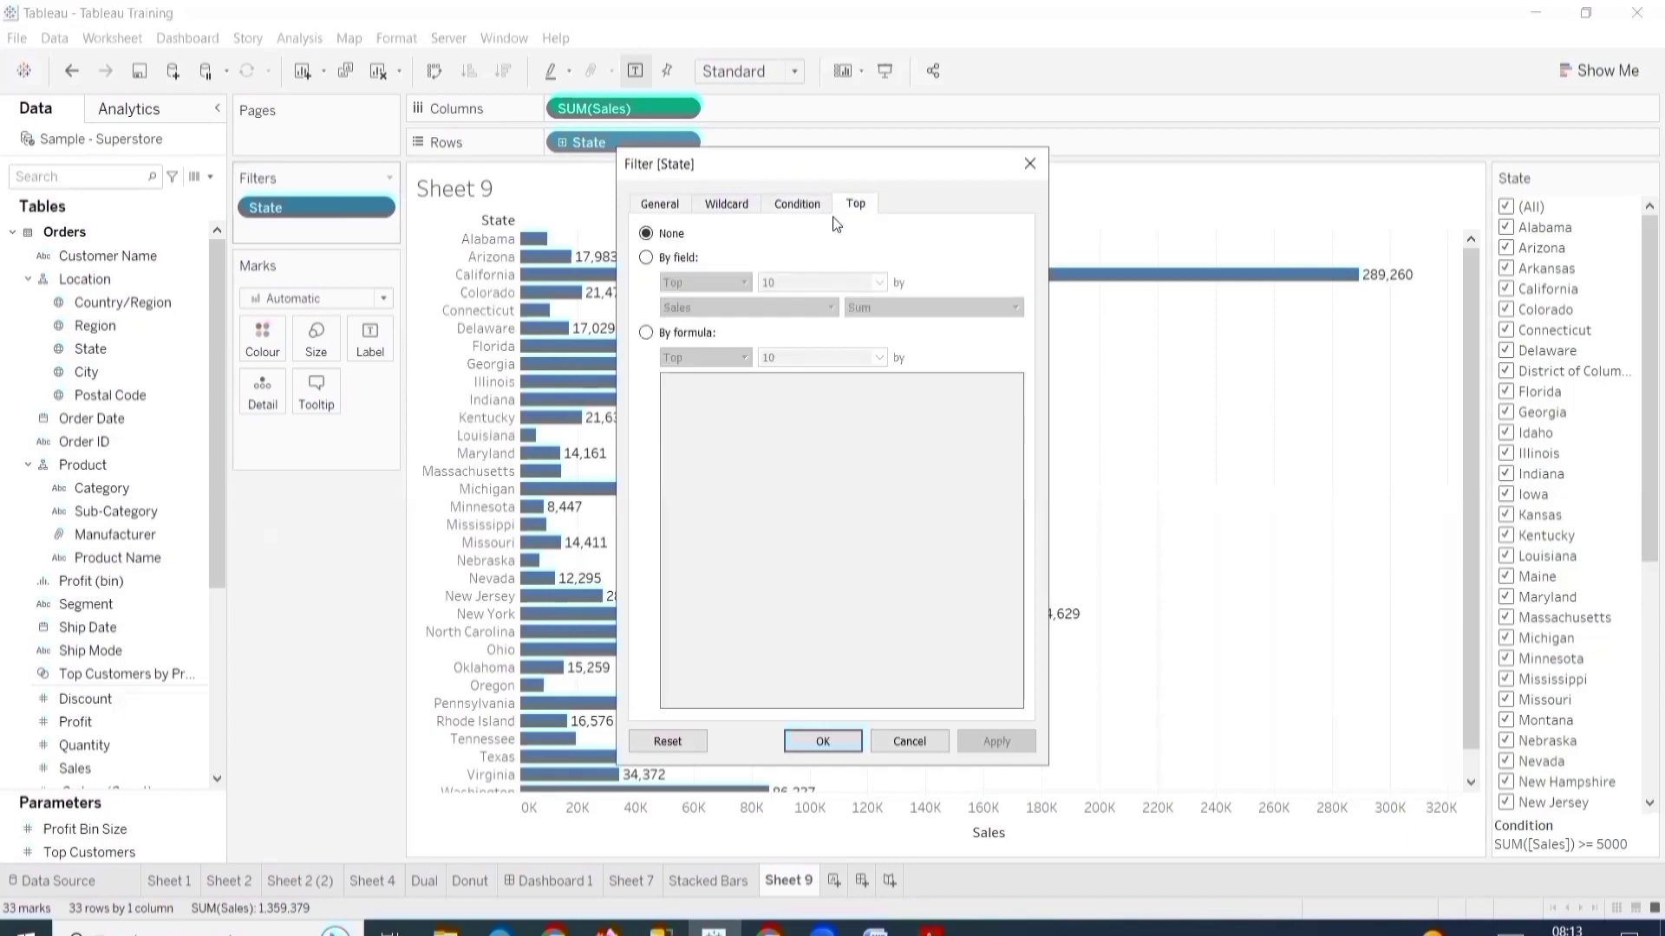
click(646, 257)
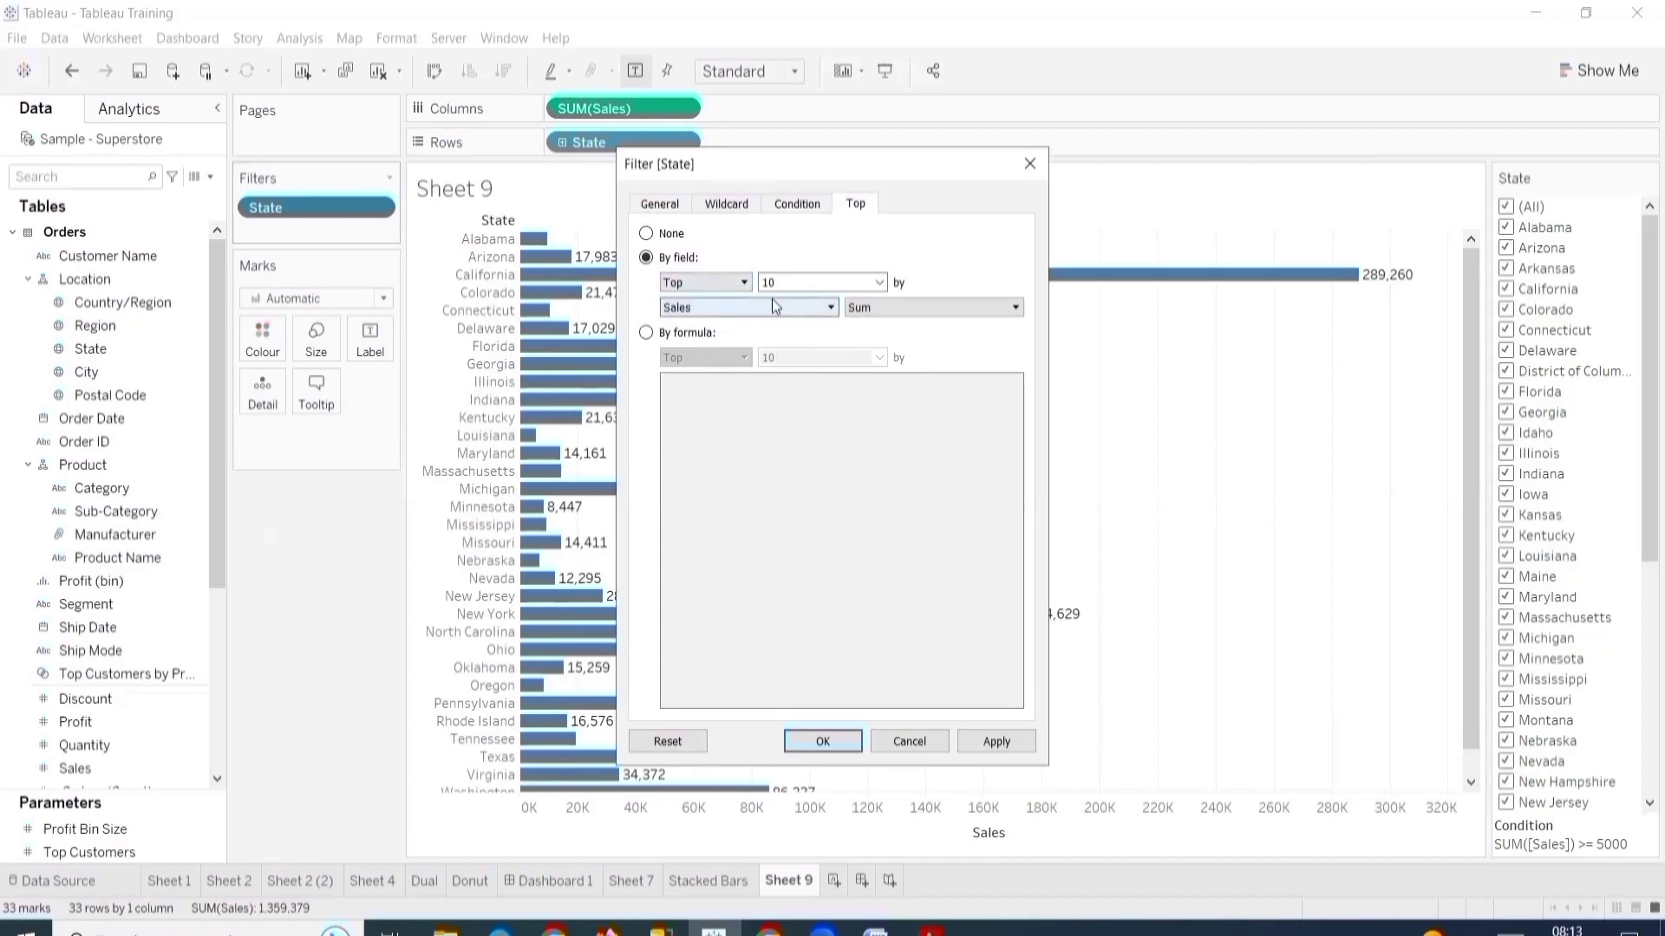
click(1010, 749)
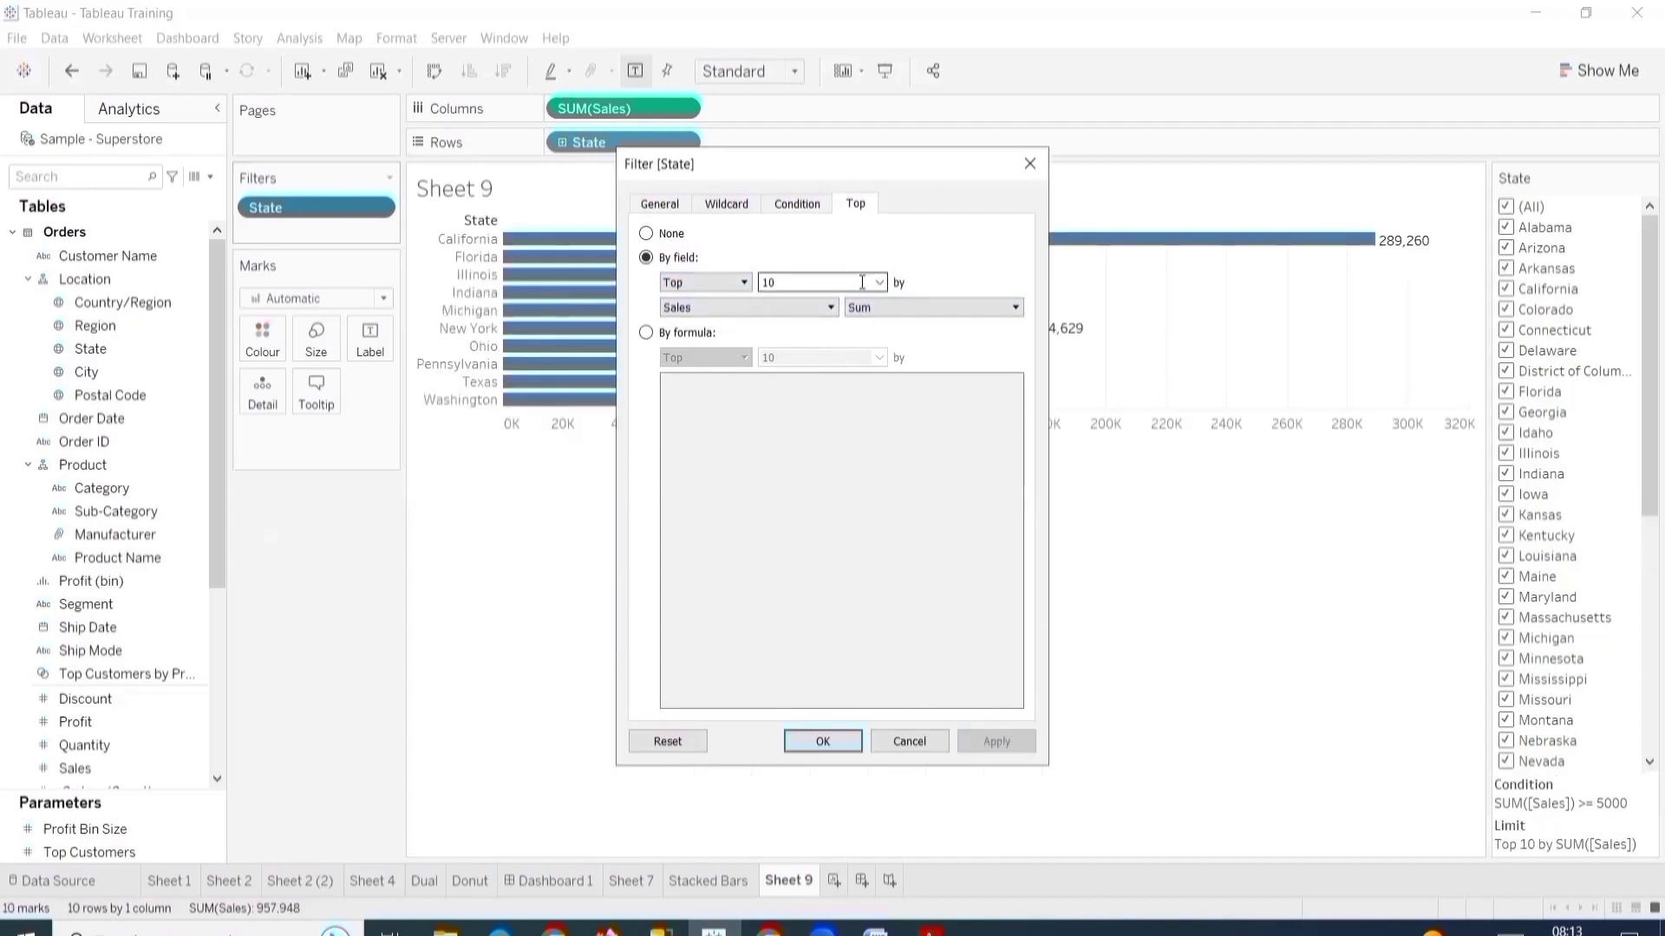
click(879, 282)
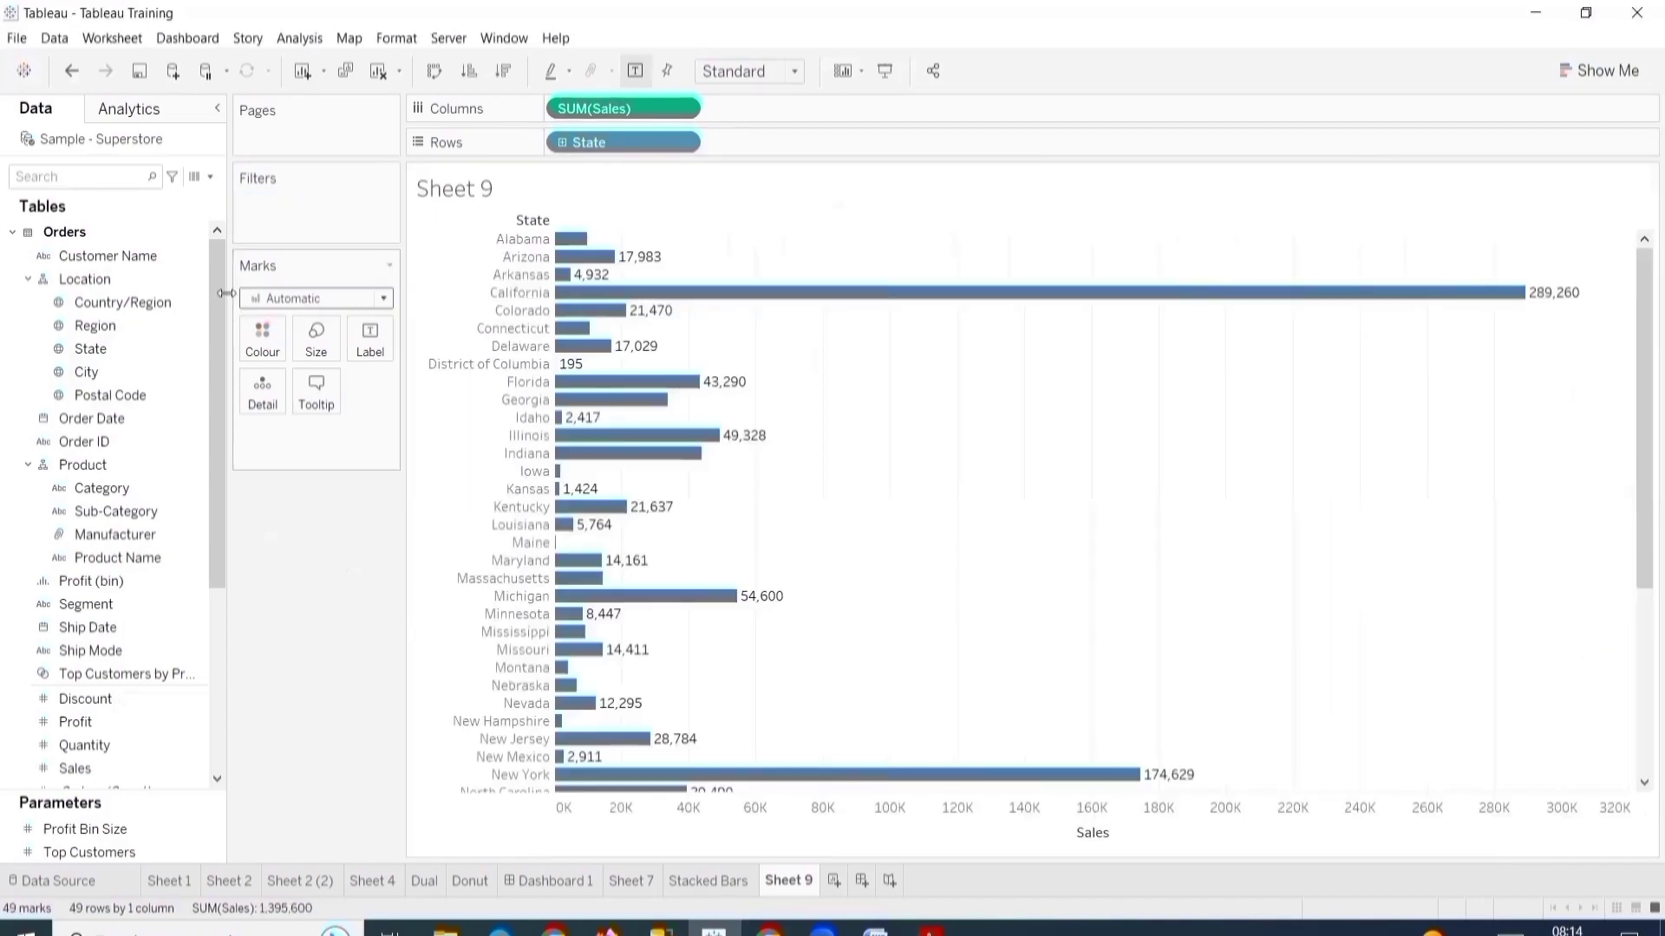
- Add a relative date filter on Order Date for the last 30 days, anchored to 31-03-2023
drag(96, 418, 284, 222)
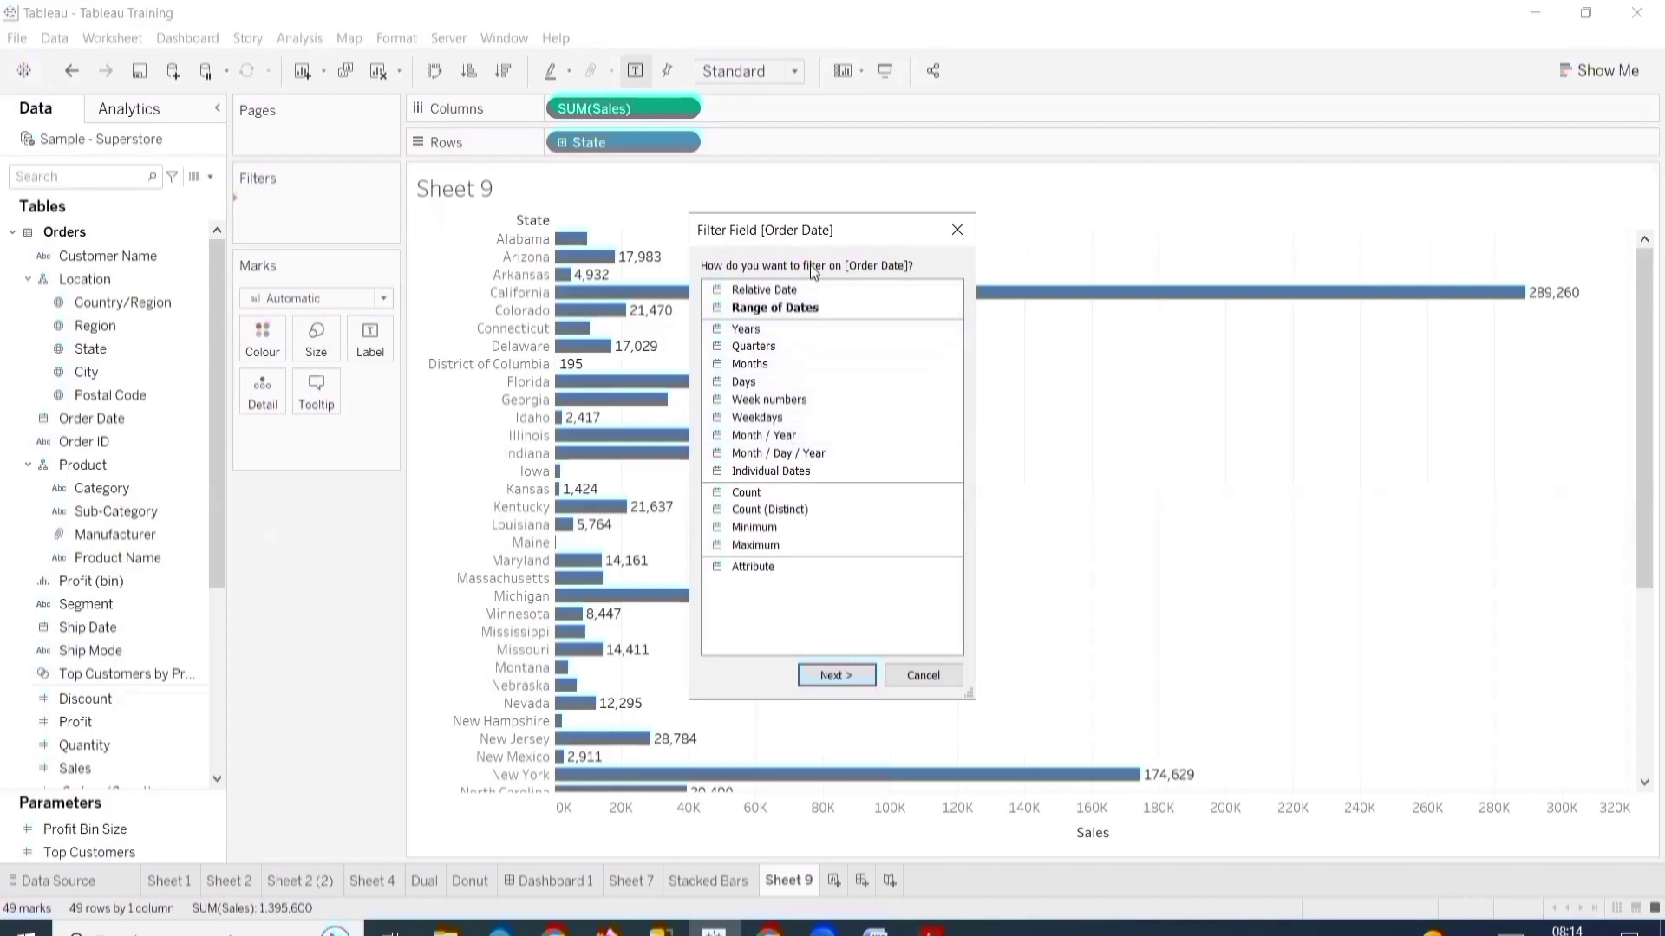
click(794, 291)
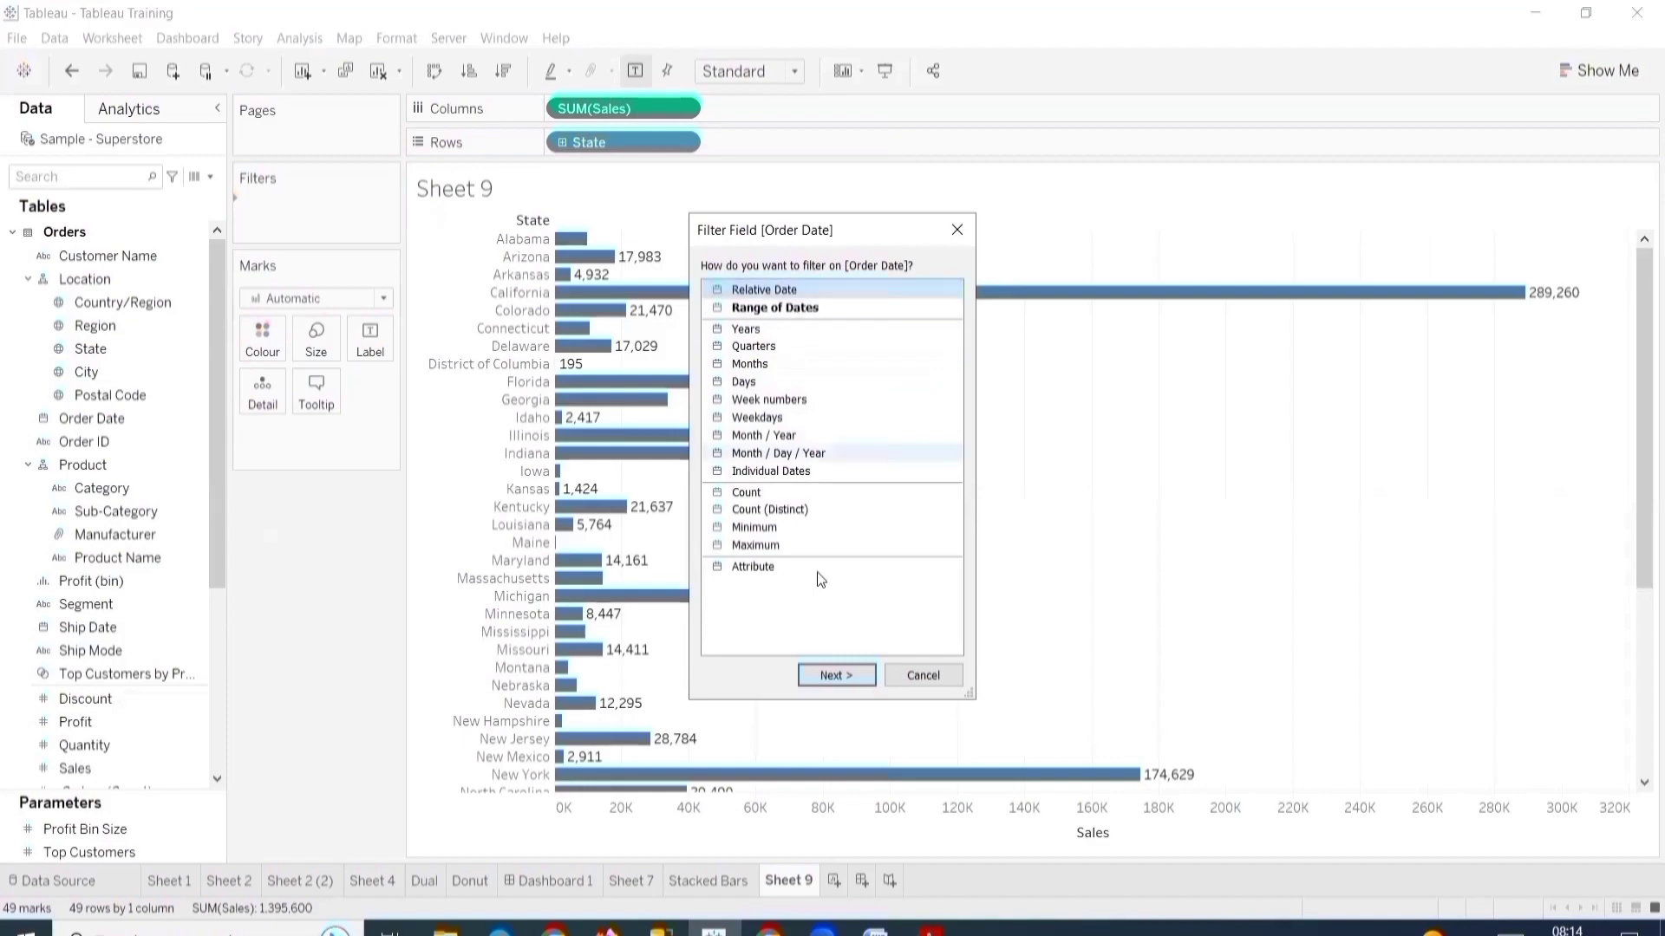
click(838, 676)
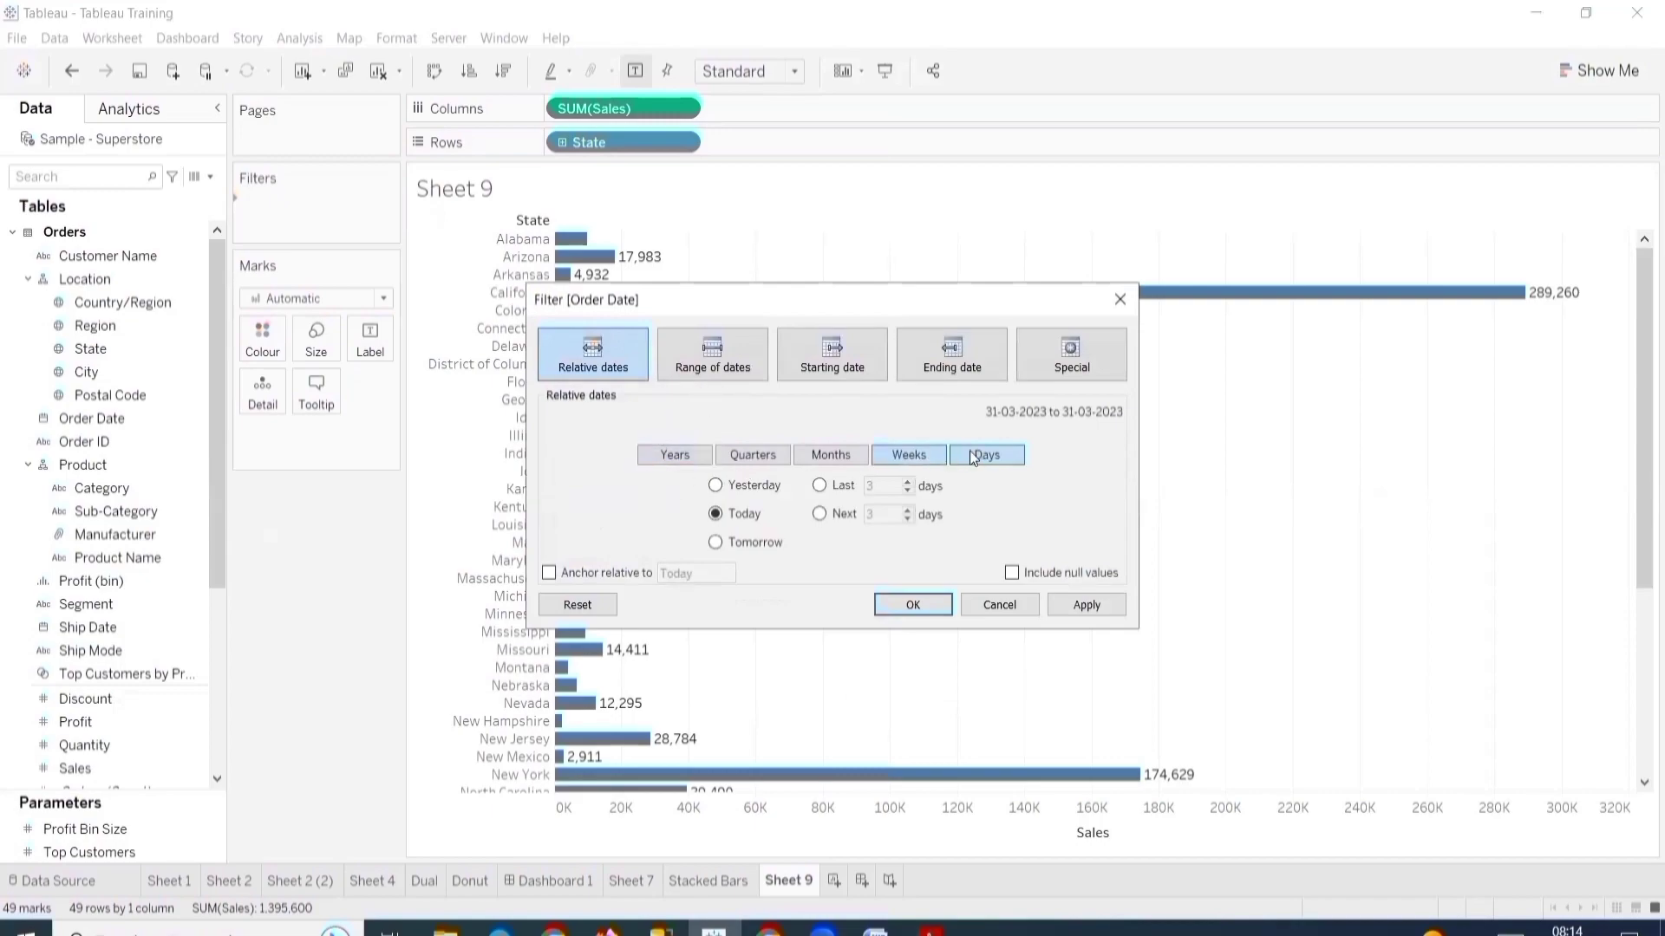
click(552, 573)
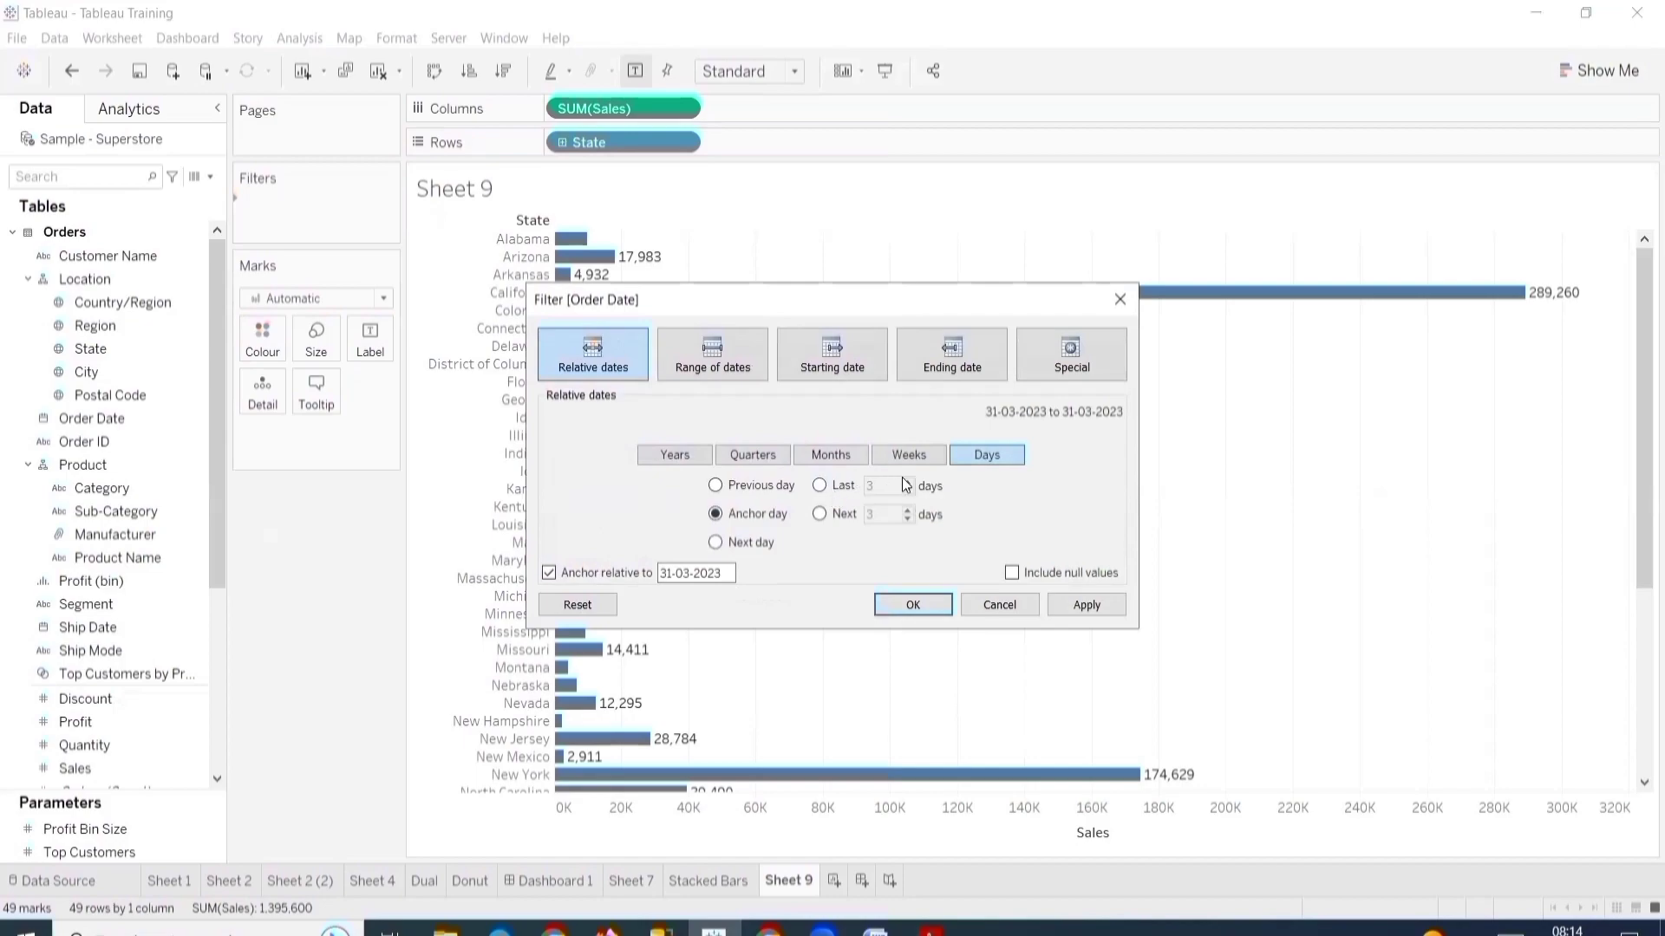
click(831, 491)
click(1110, 609)
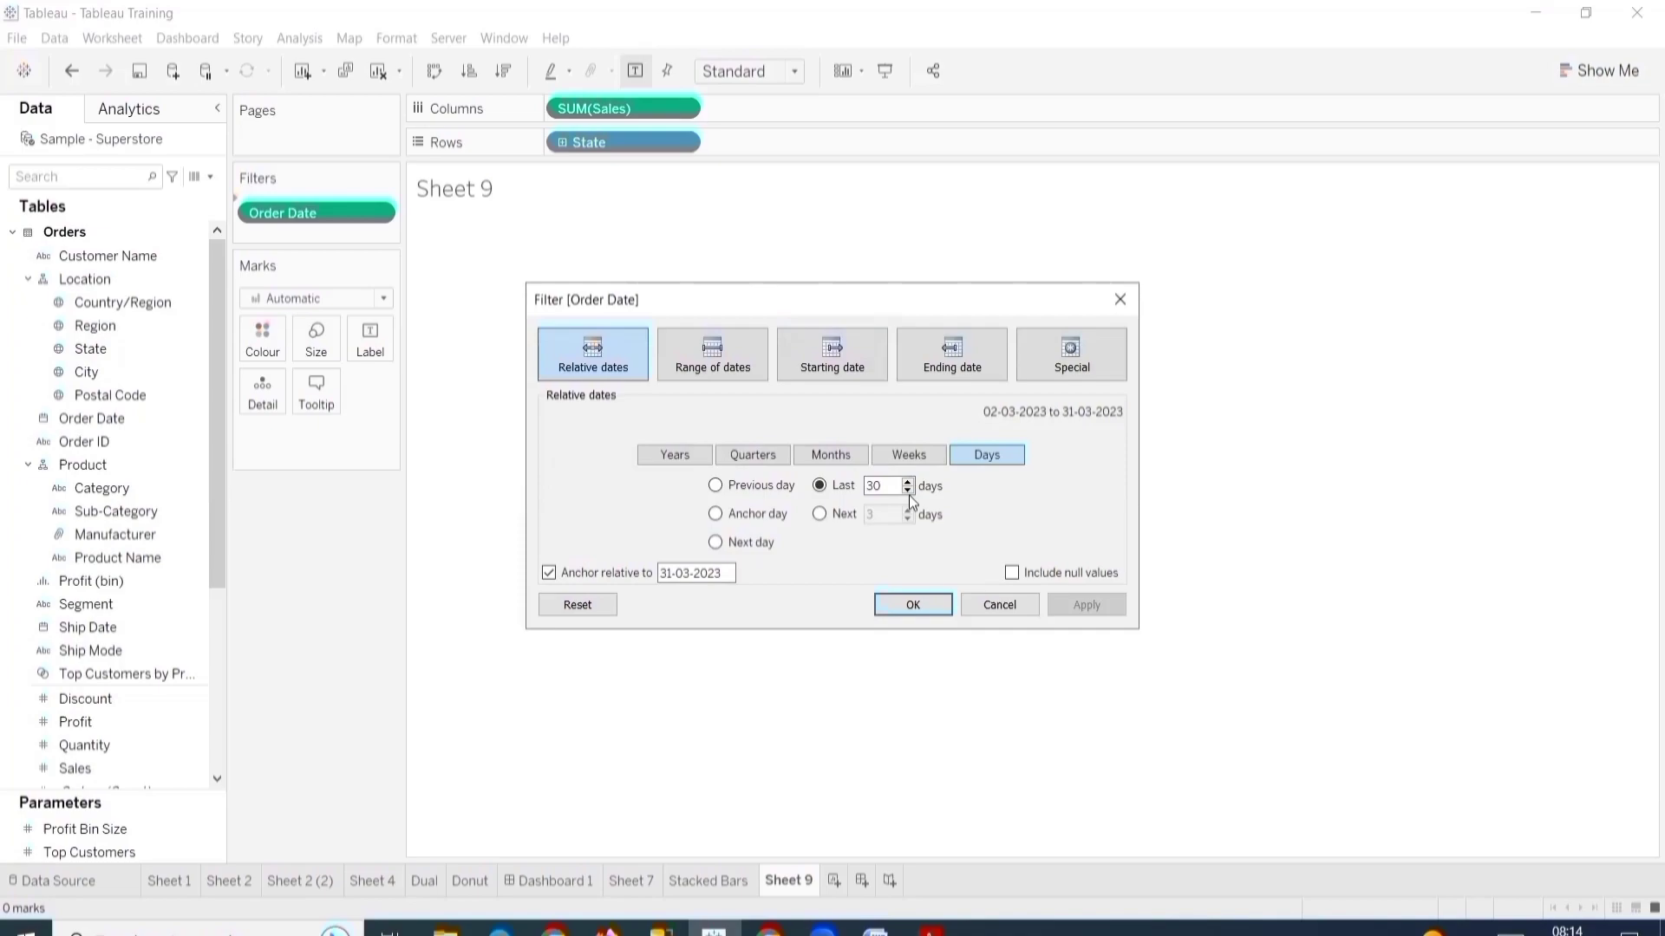
- Set the relative Order Date filter to the last 3 years, and open the calendar of its anchor date
click(675, 454)
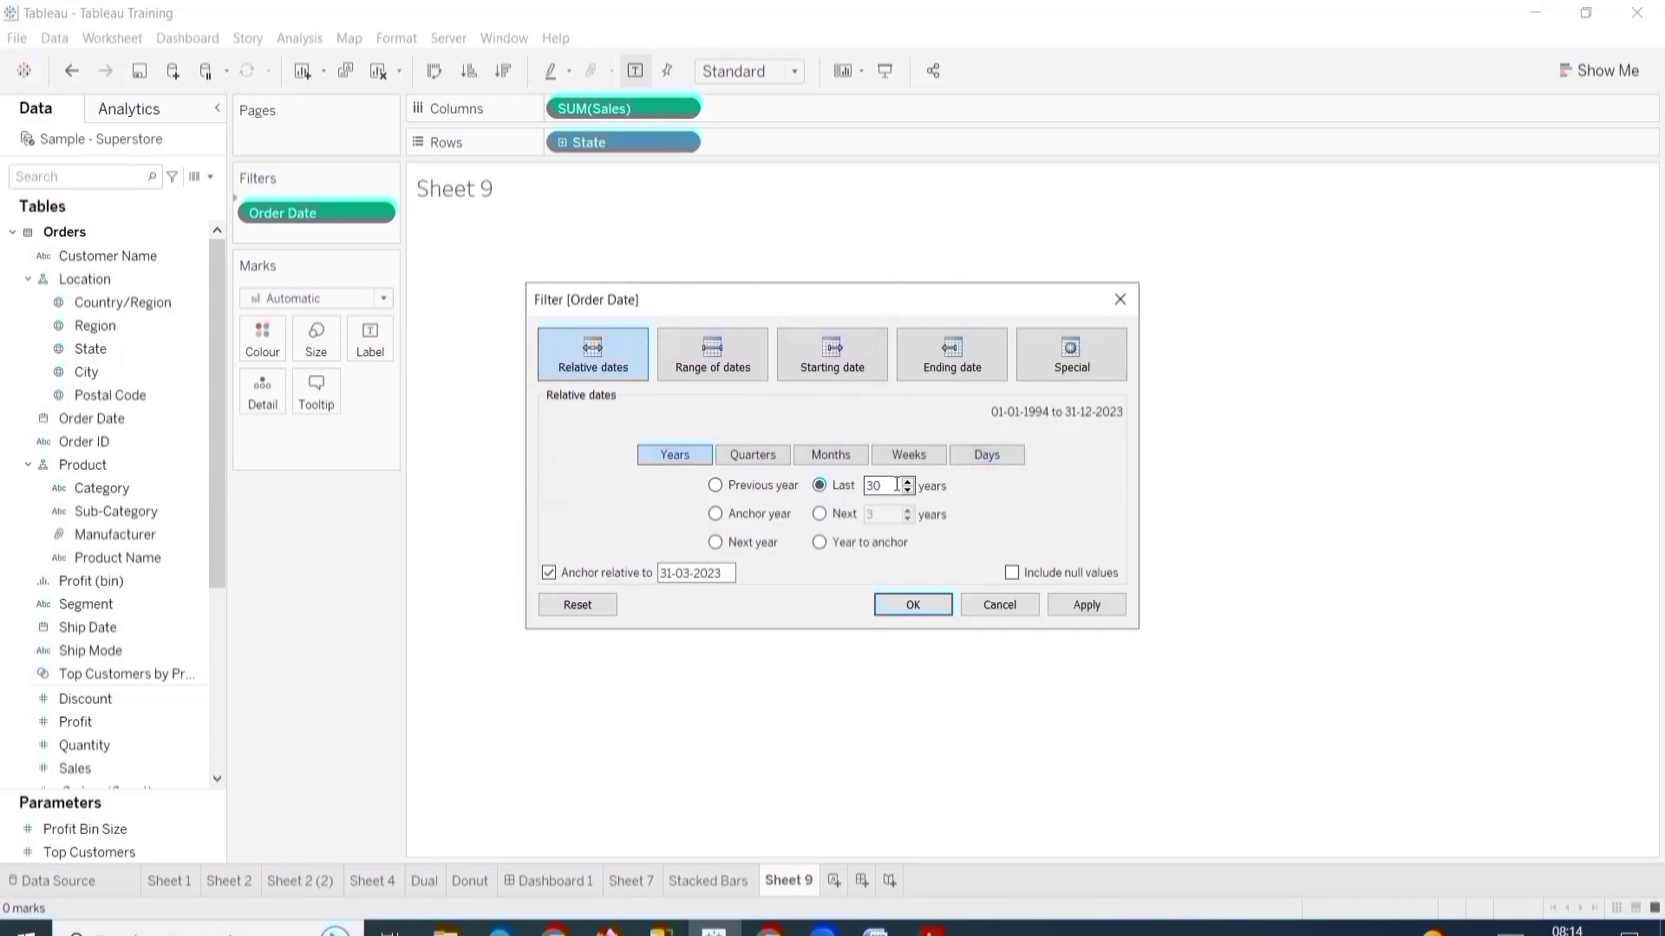
key(BackSpace)
click(1084, 600)
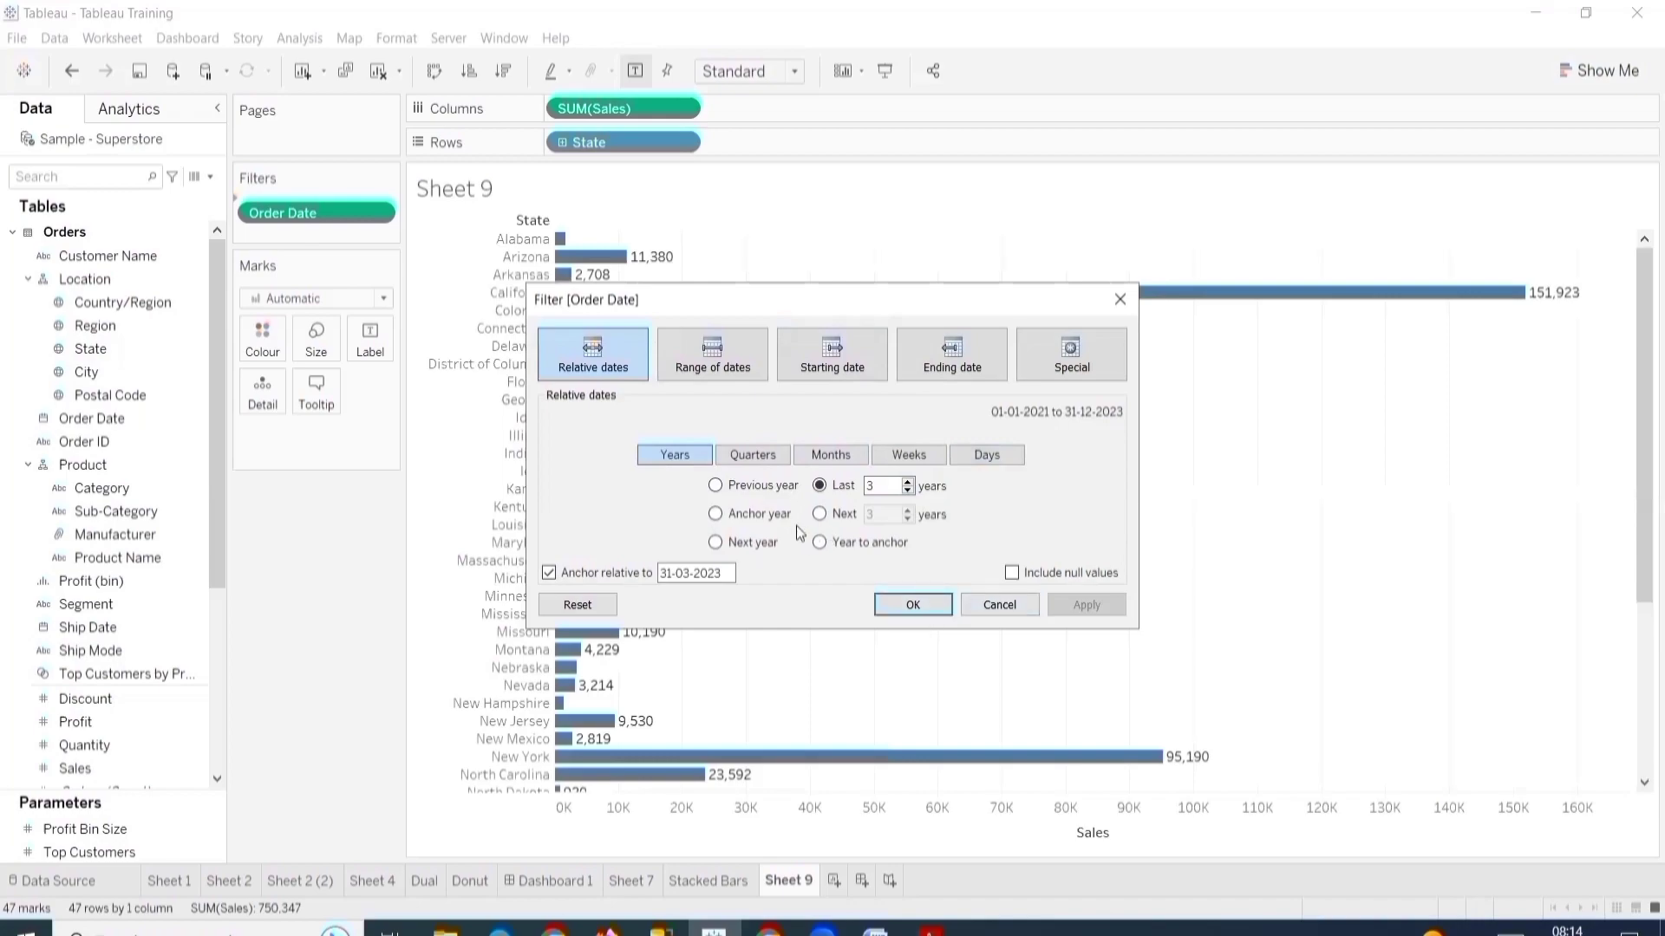
click(726, 574)
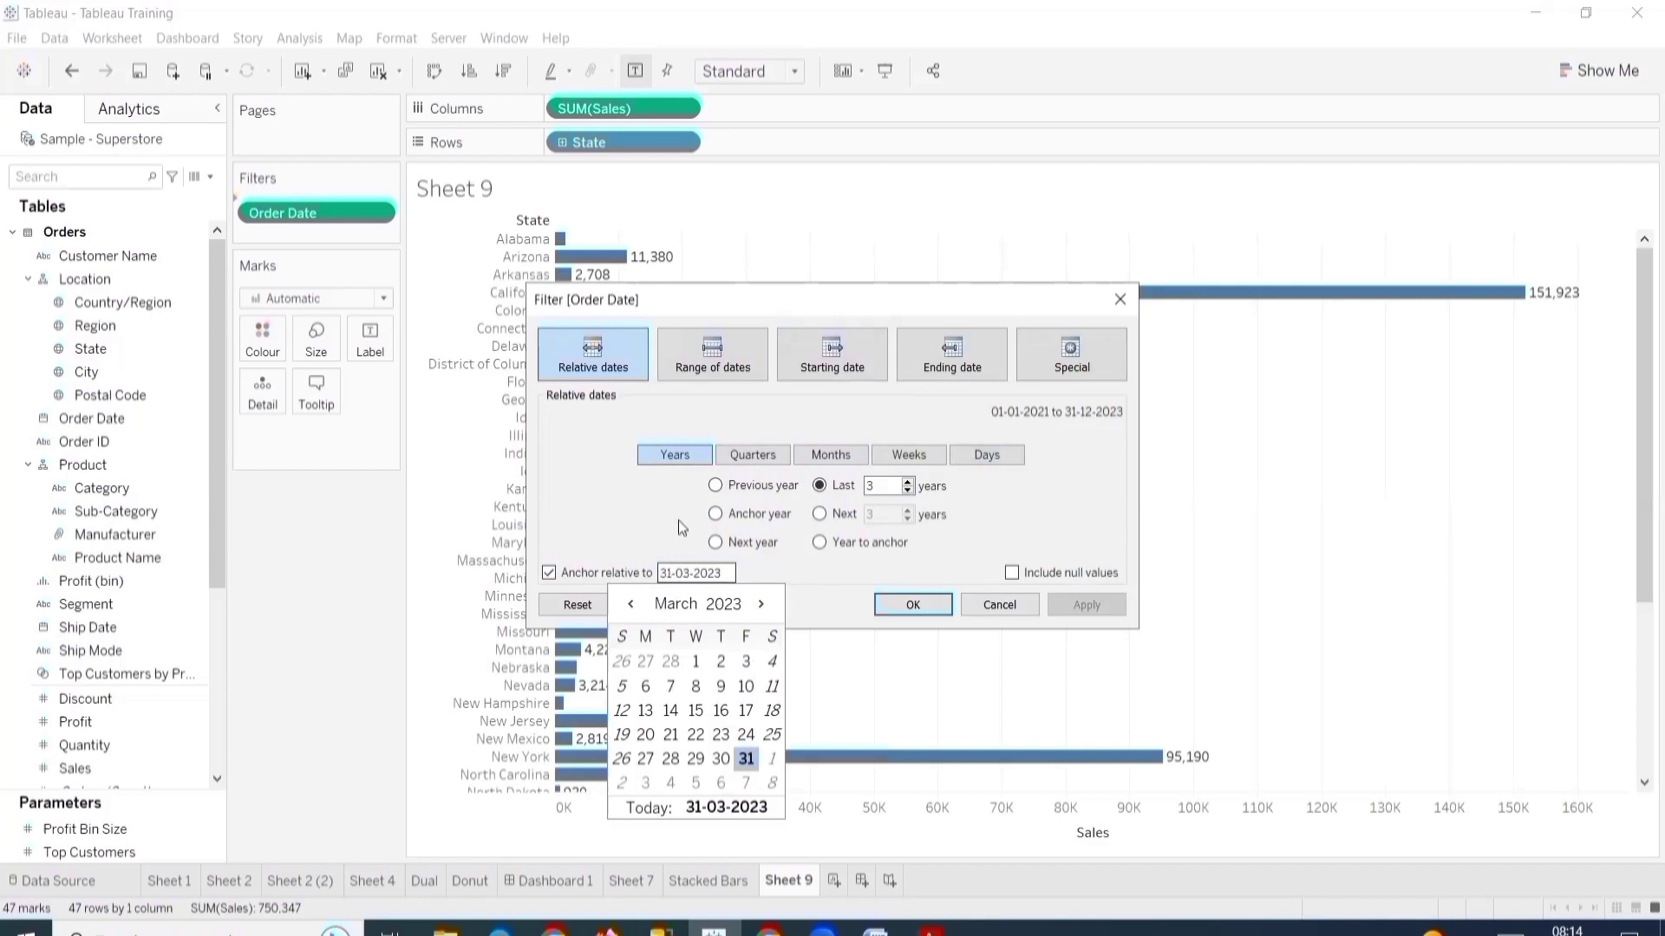
- Examine the range, starting date, special and relative date options of the Order Date filter, closing them without applying changes
click(825, 356)
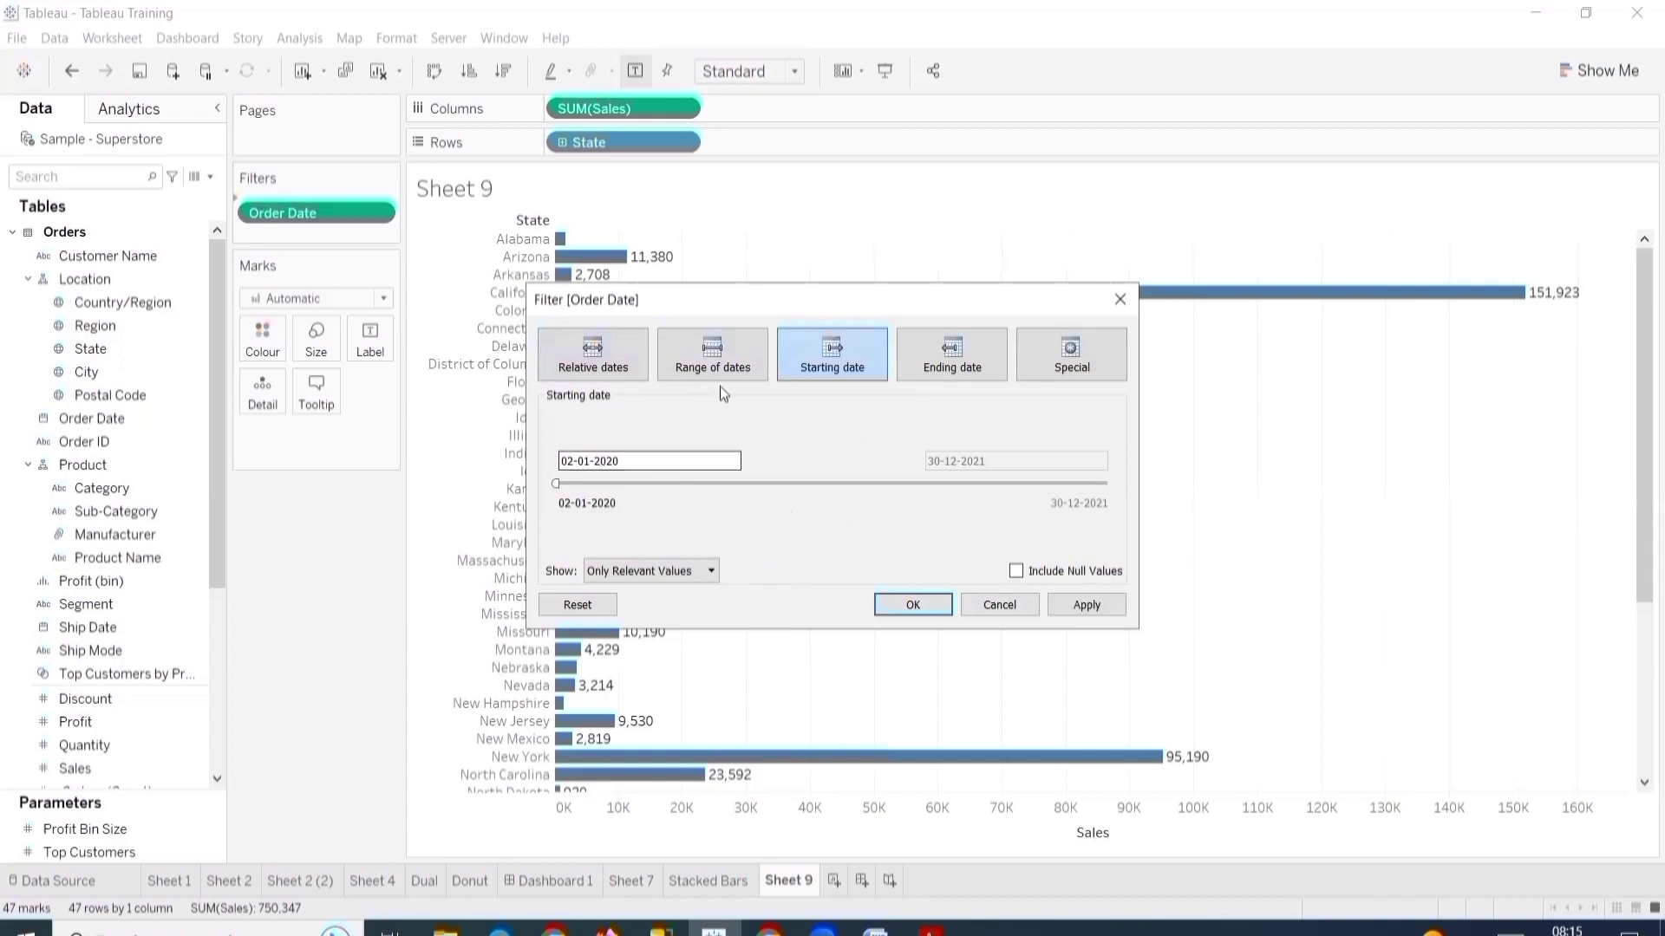
click(720, 363)
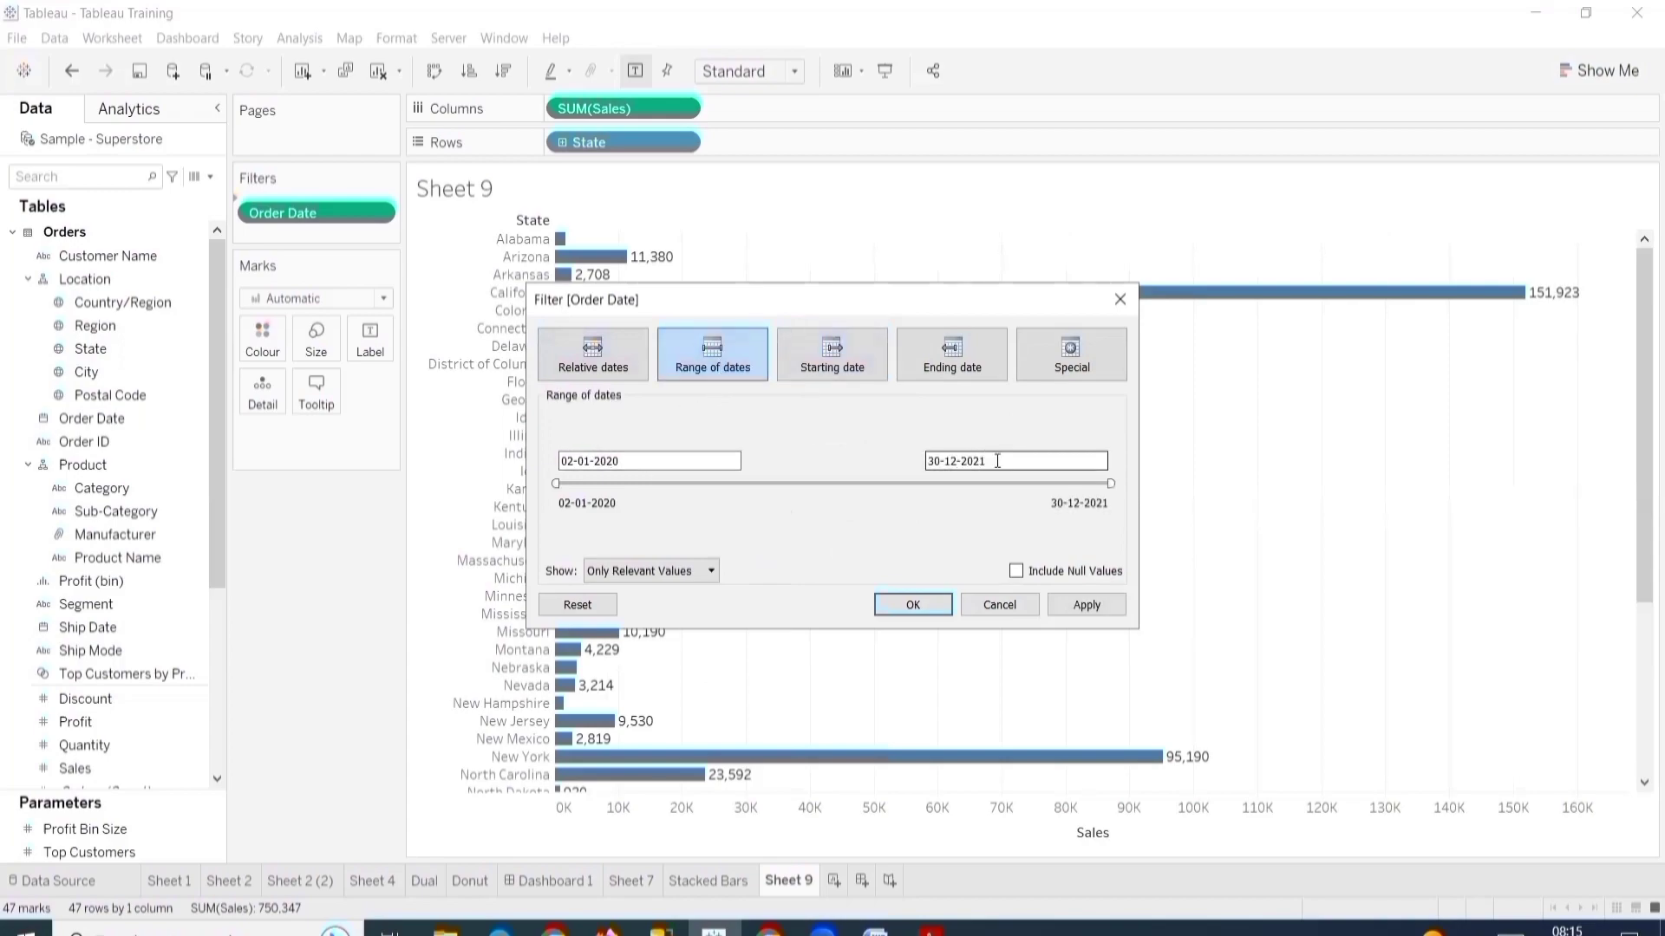
click(838, 356)
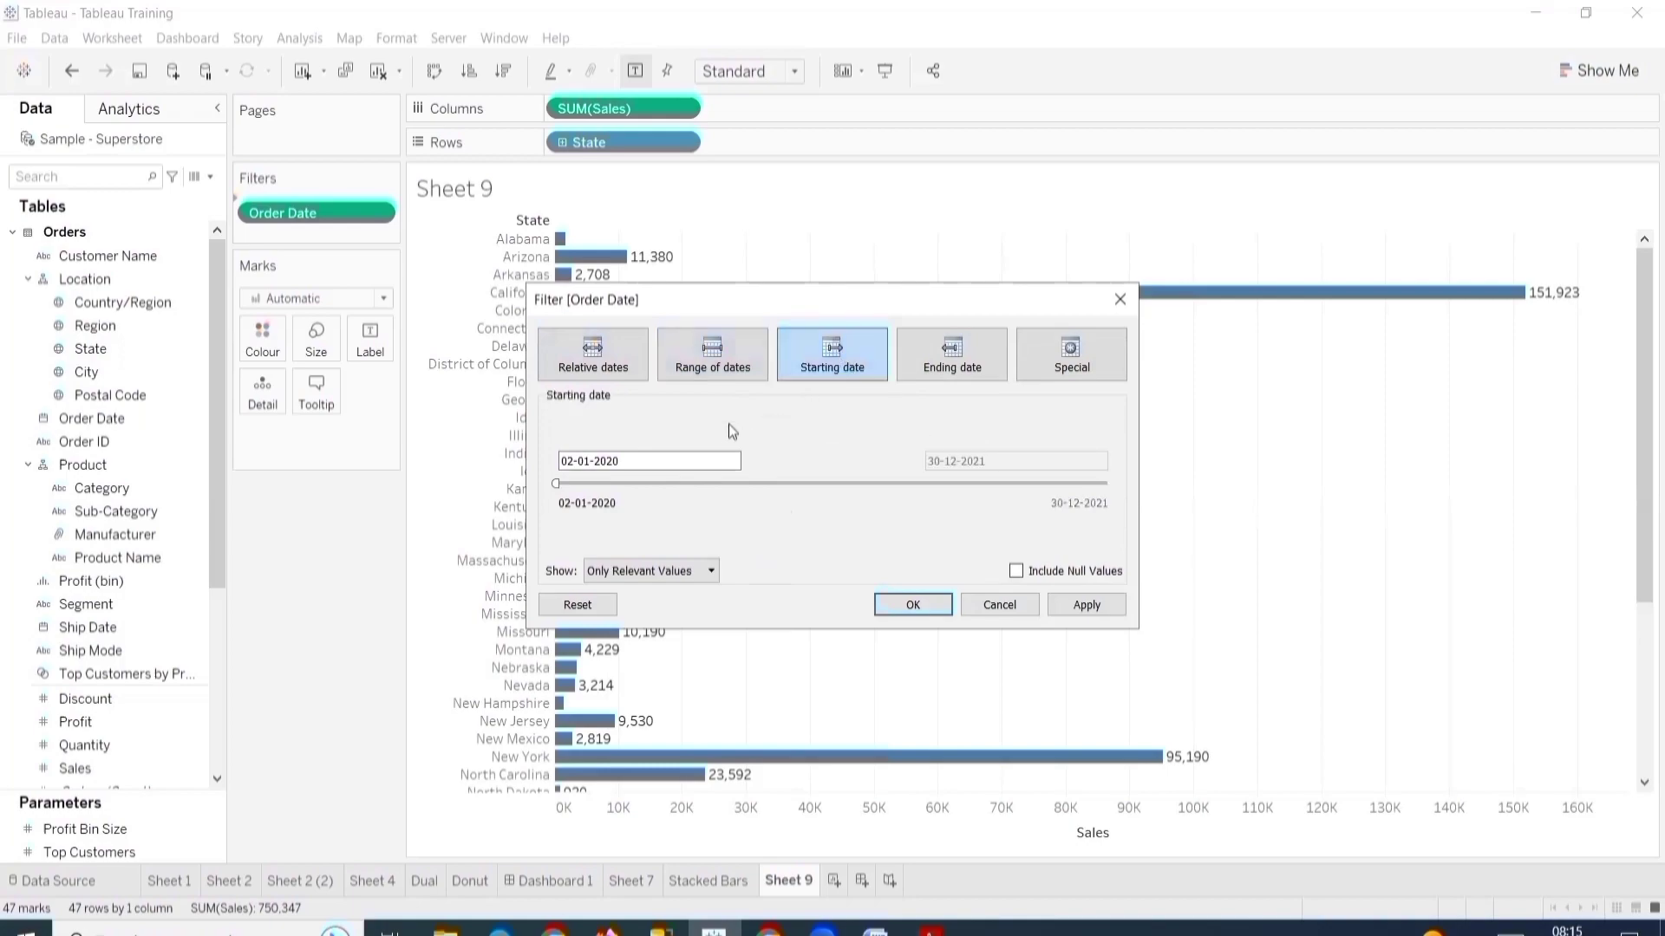
click(1094, 356)
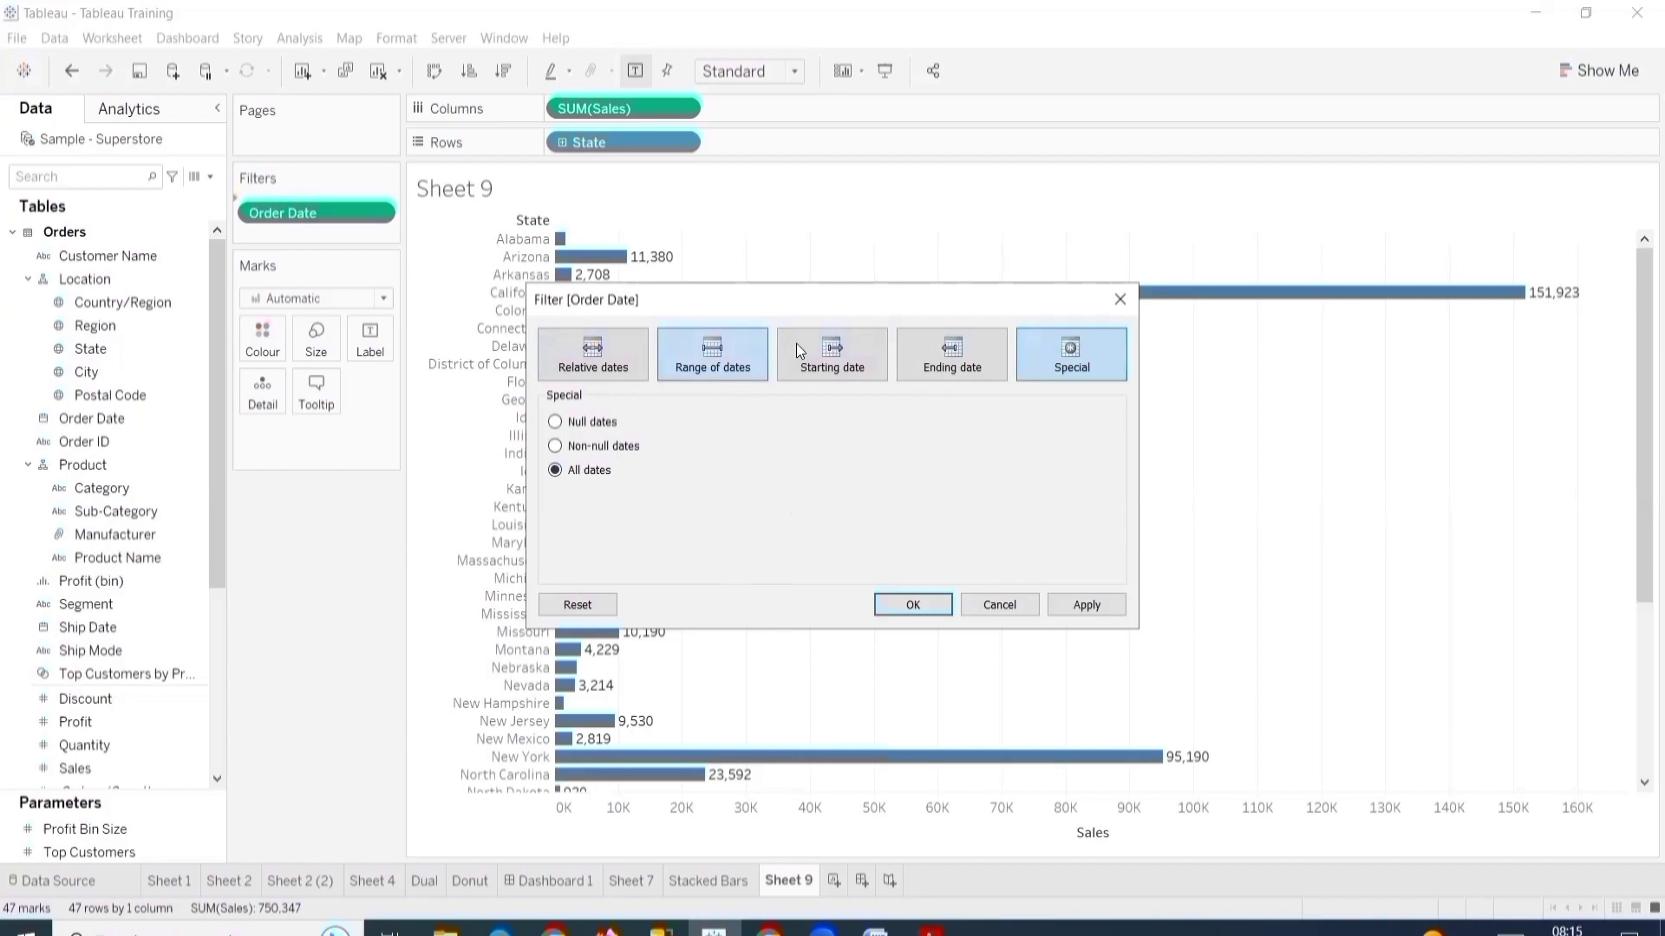
click(1002, 607)
right_click(346, 205)
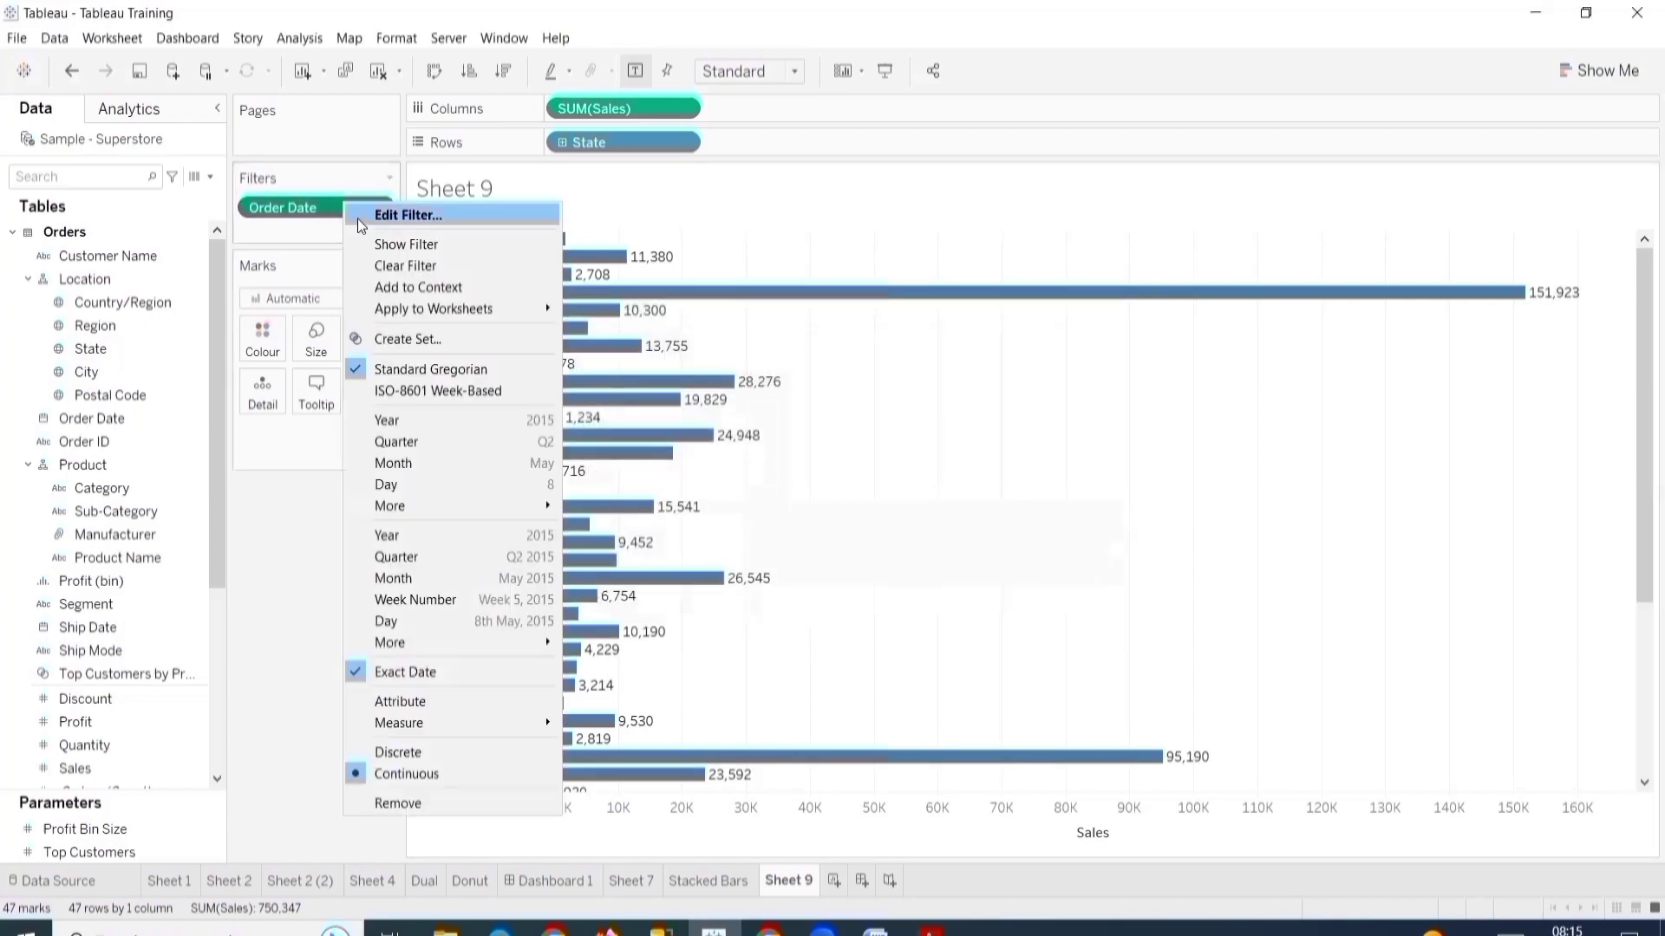
click(446, 222)
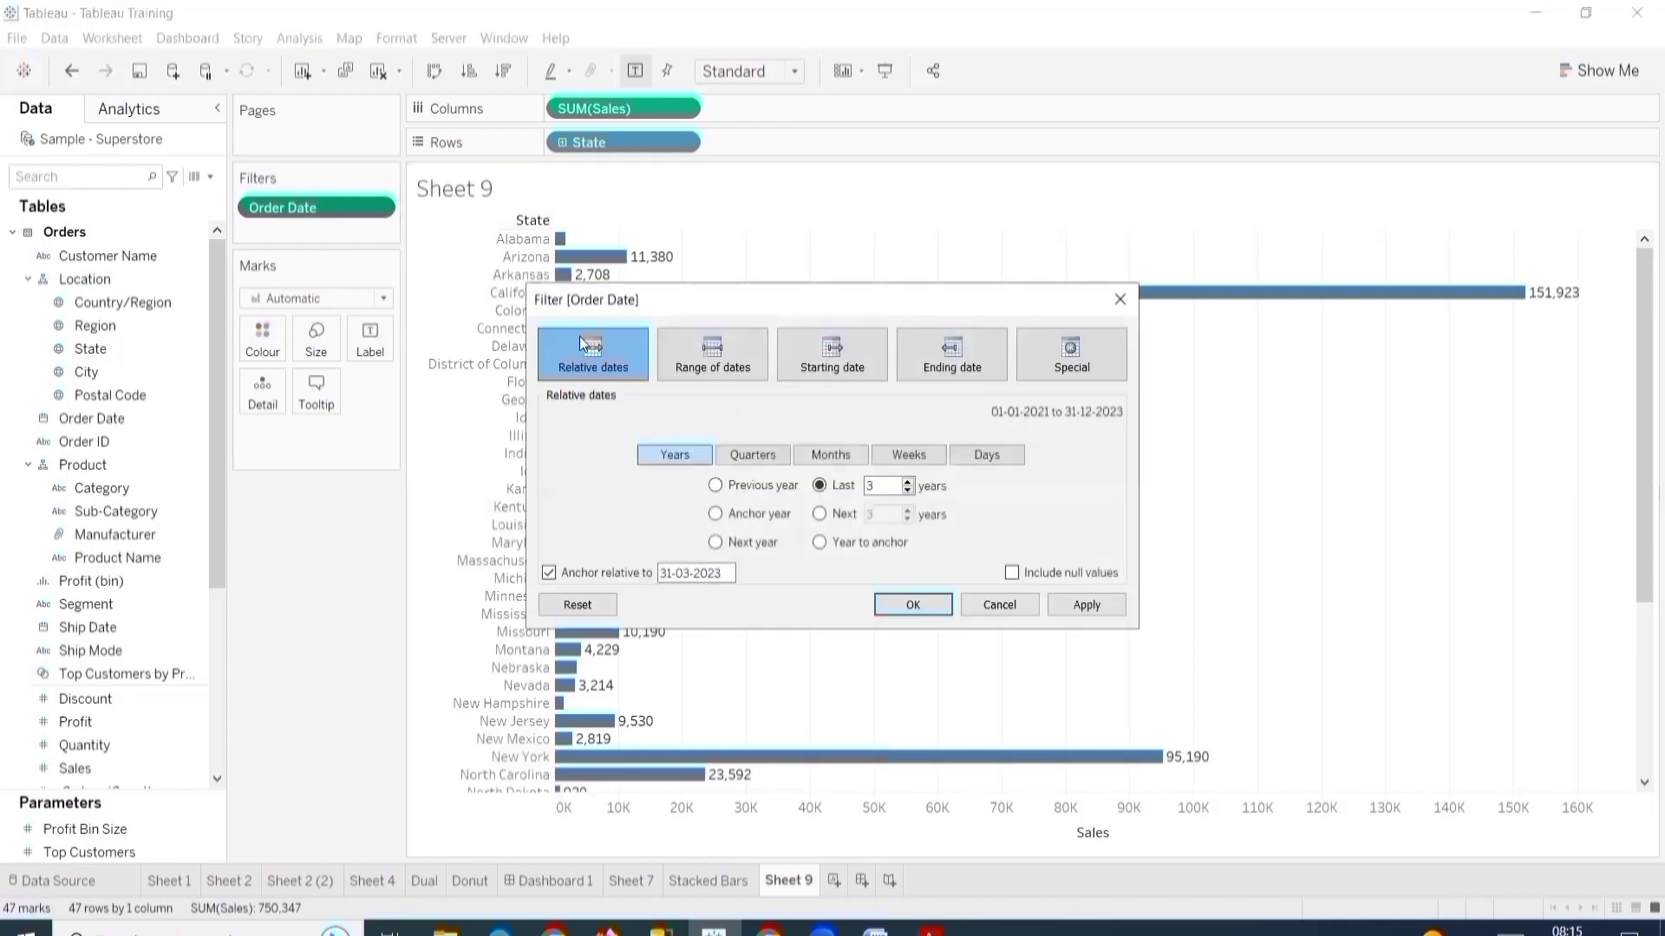
click(1125, 291)
- Replace the relative Order Date filter with a filter on Years that keeps only 2020
drag(109, 418, 304, 200)
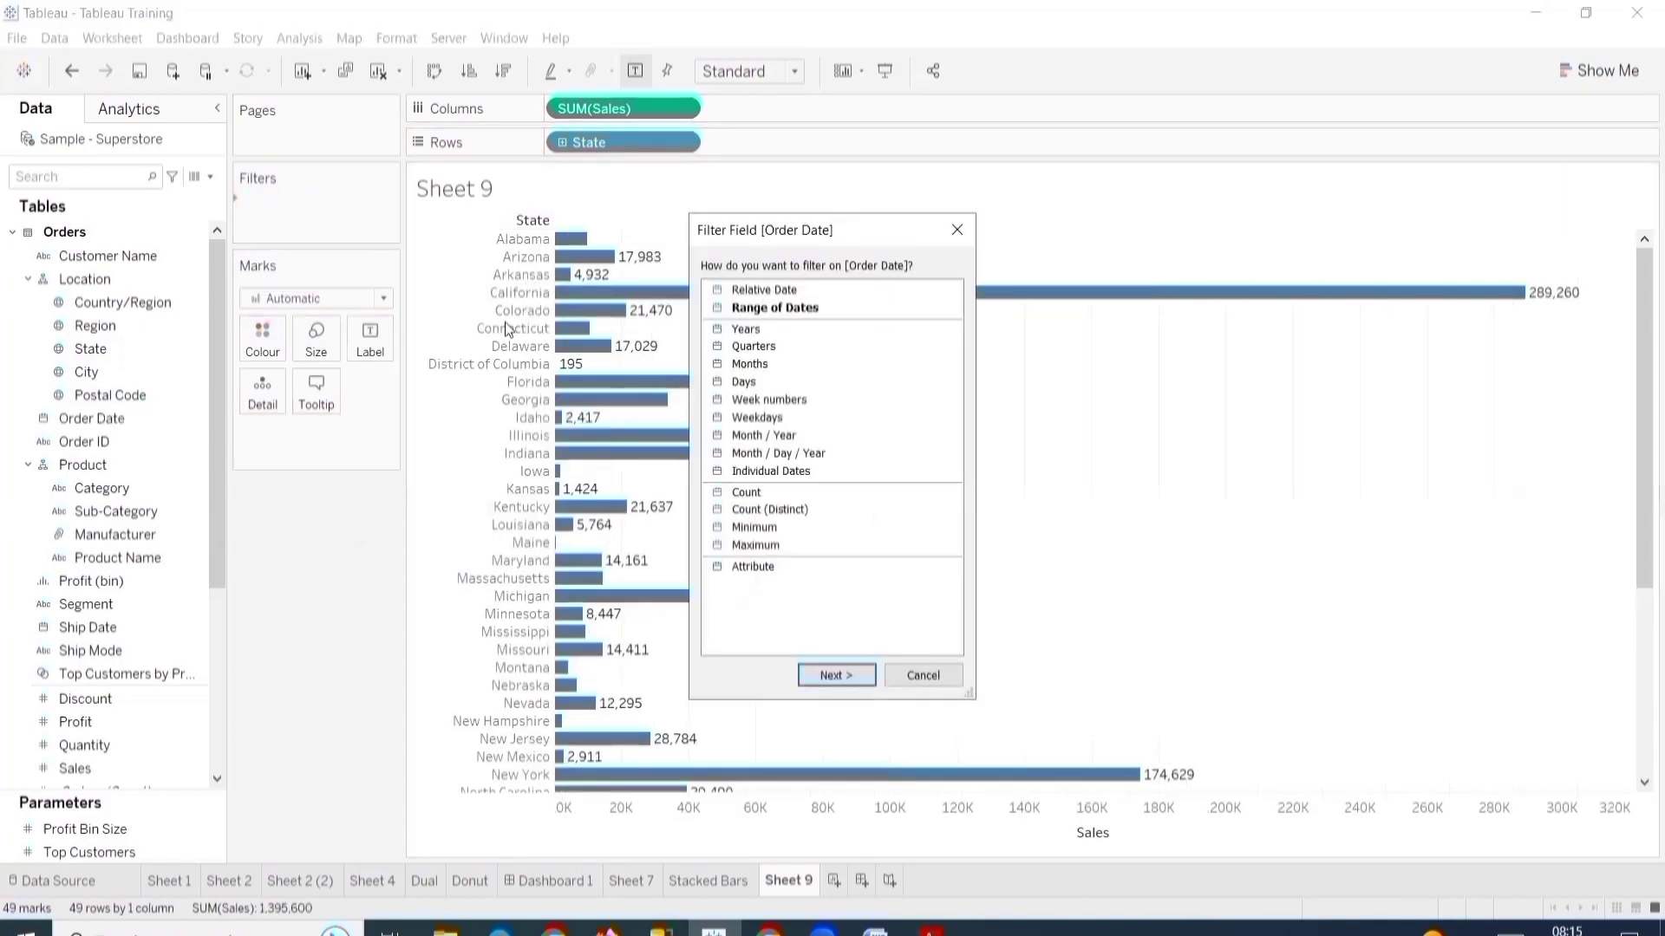
click(781, 334)
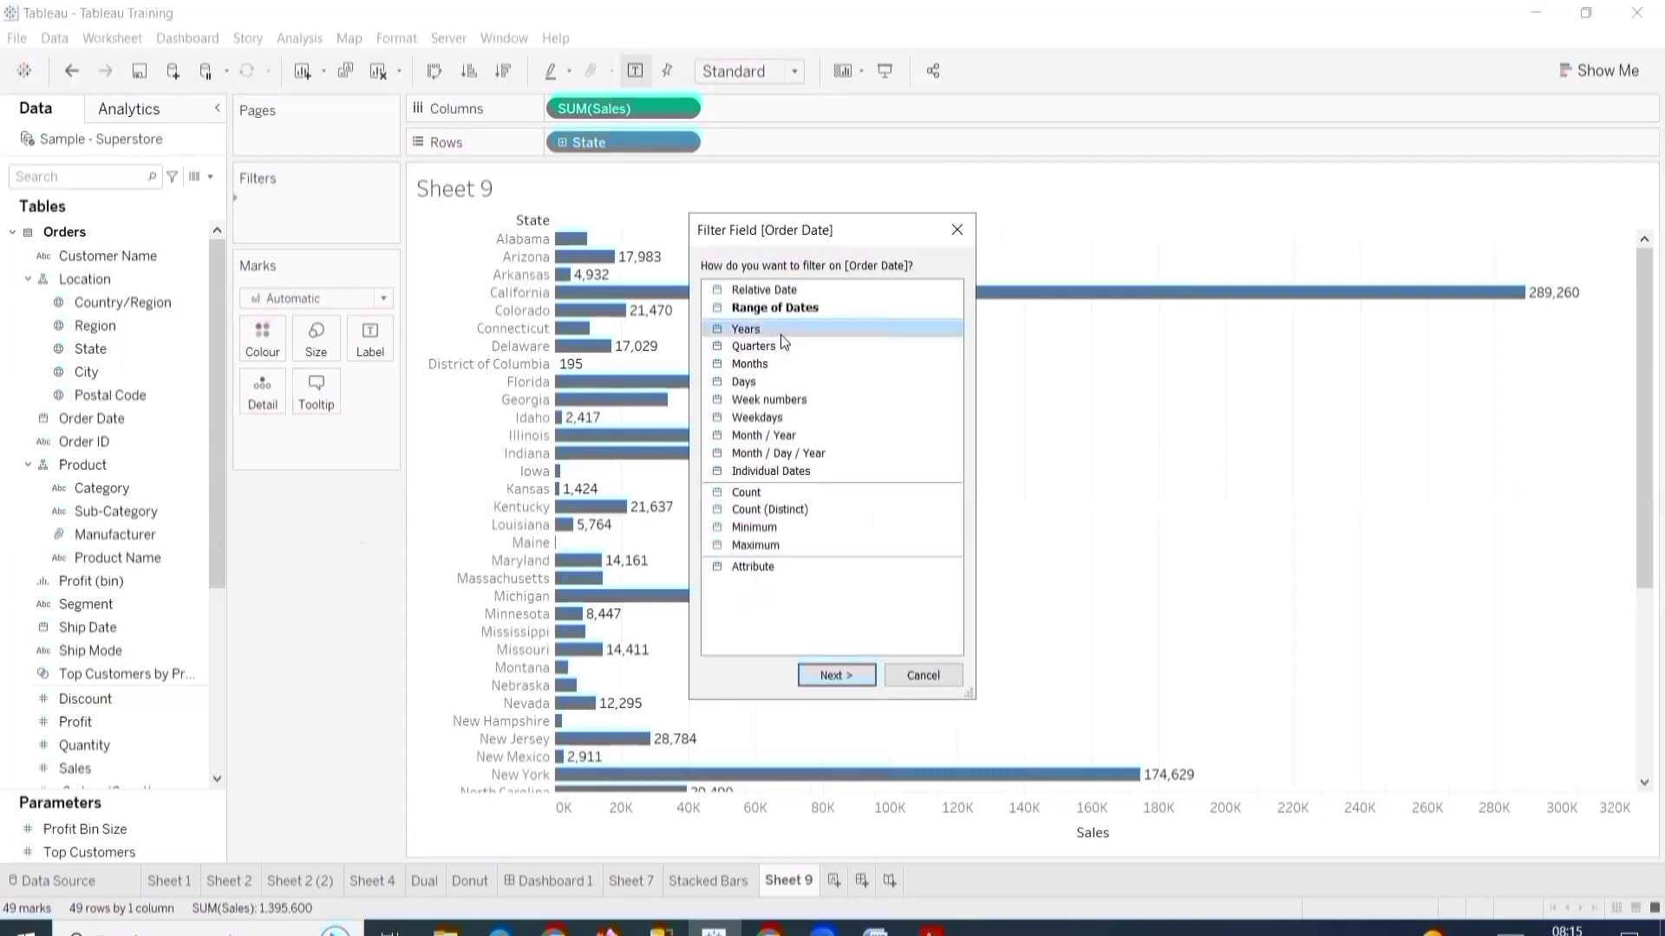
click(826, 677)
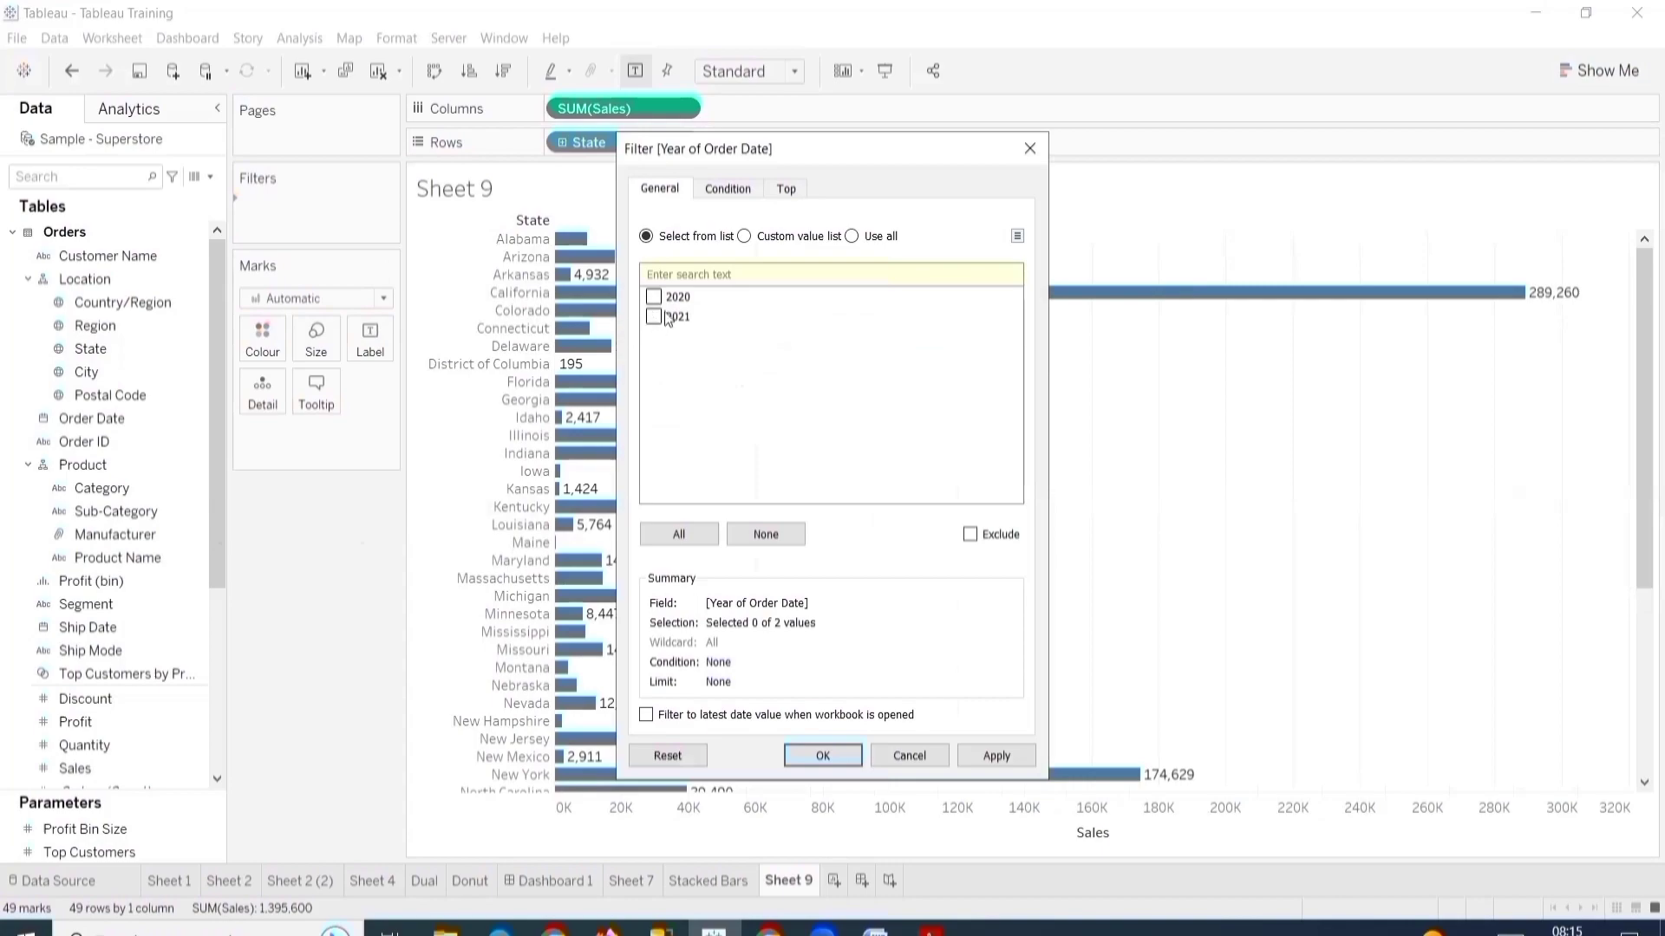
click(654, 298)
click(980, 756)
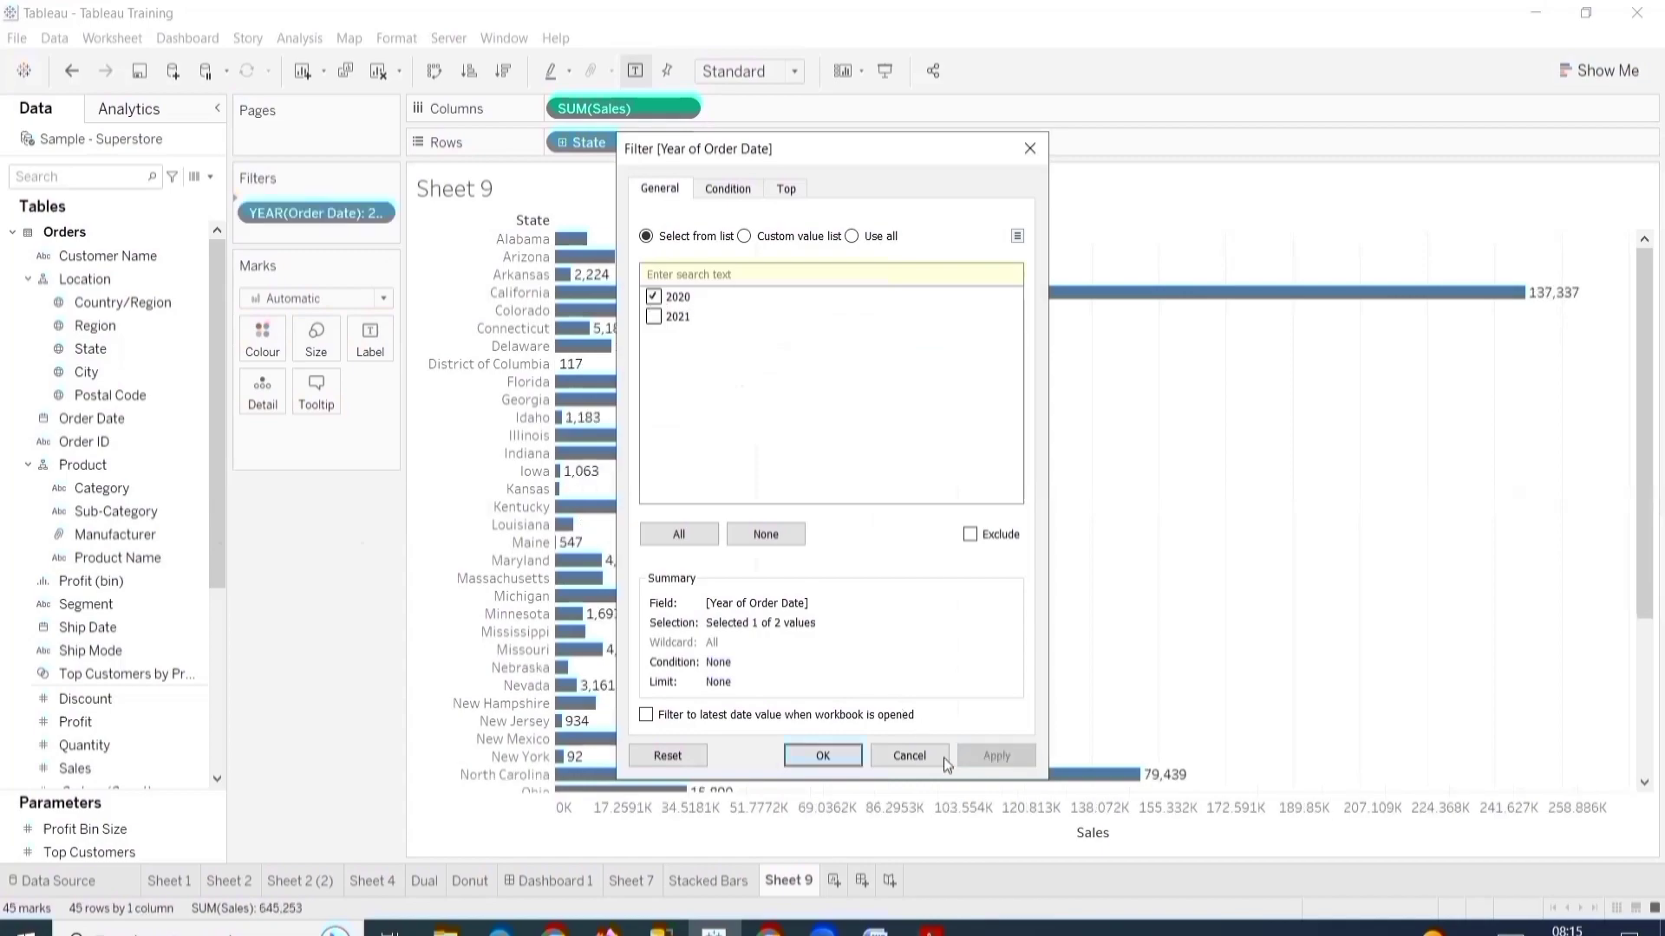
click(823, 756)
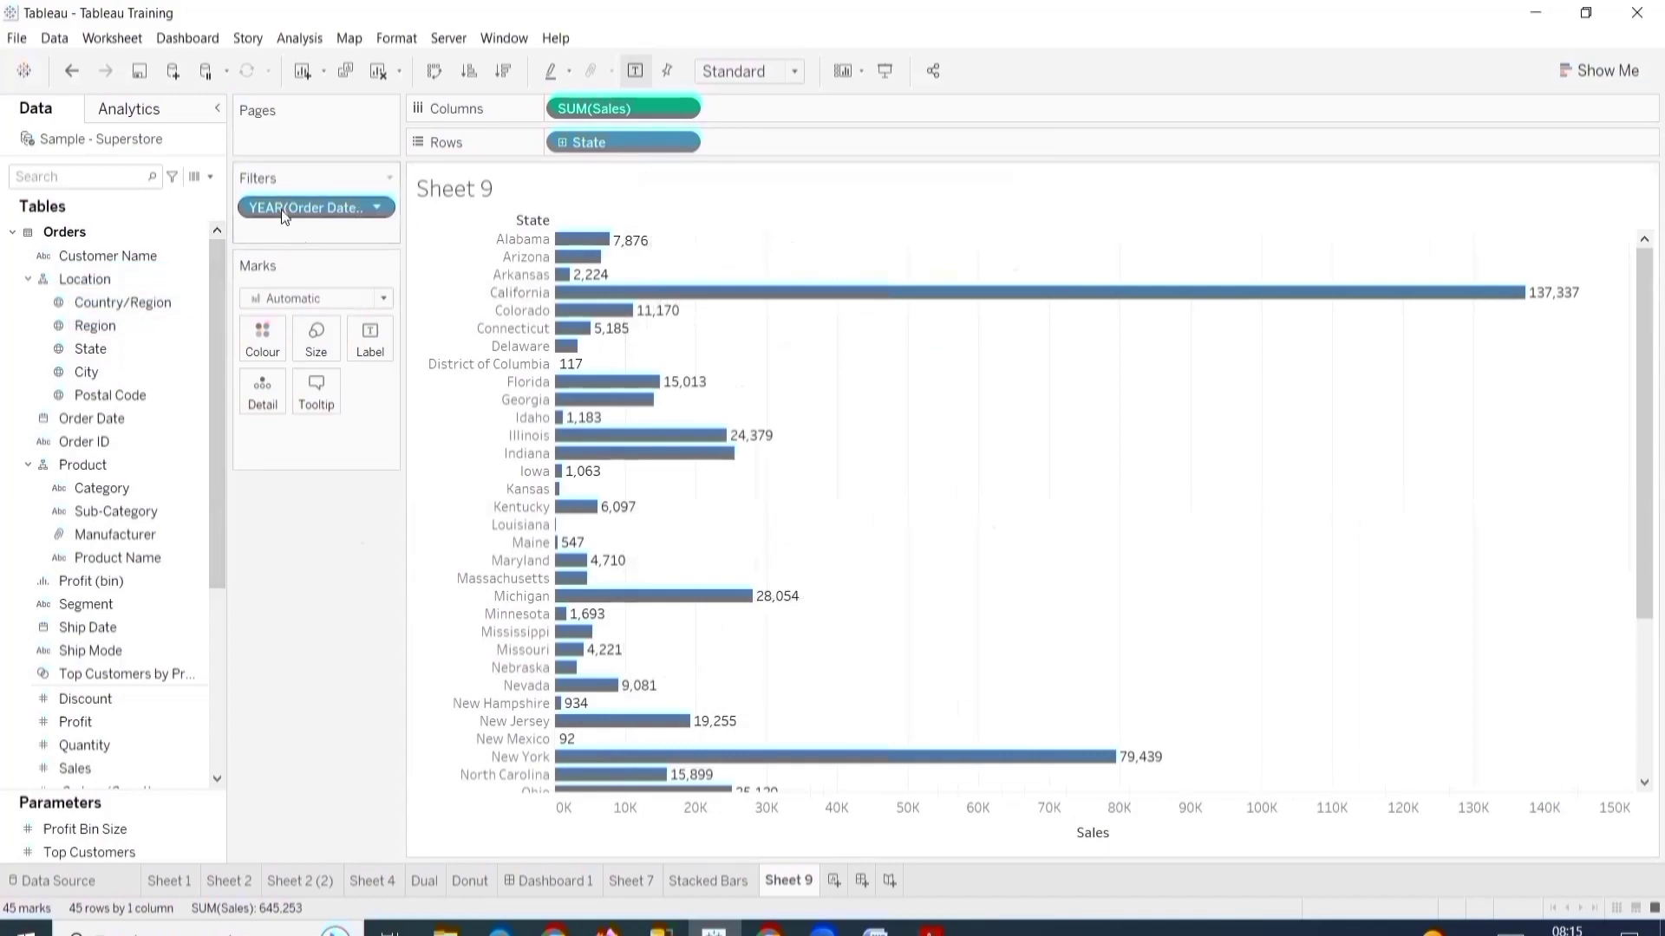
- Remove the Order Date year filter, and add an all-values Sales filter with the range 0.444 to 17,499.95
drag(281, 210, 304, 503)
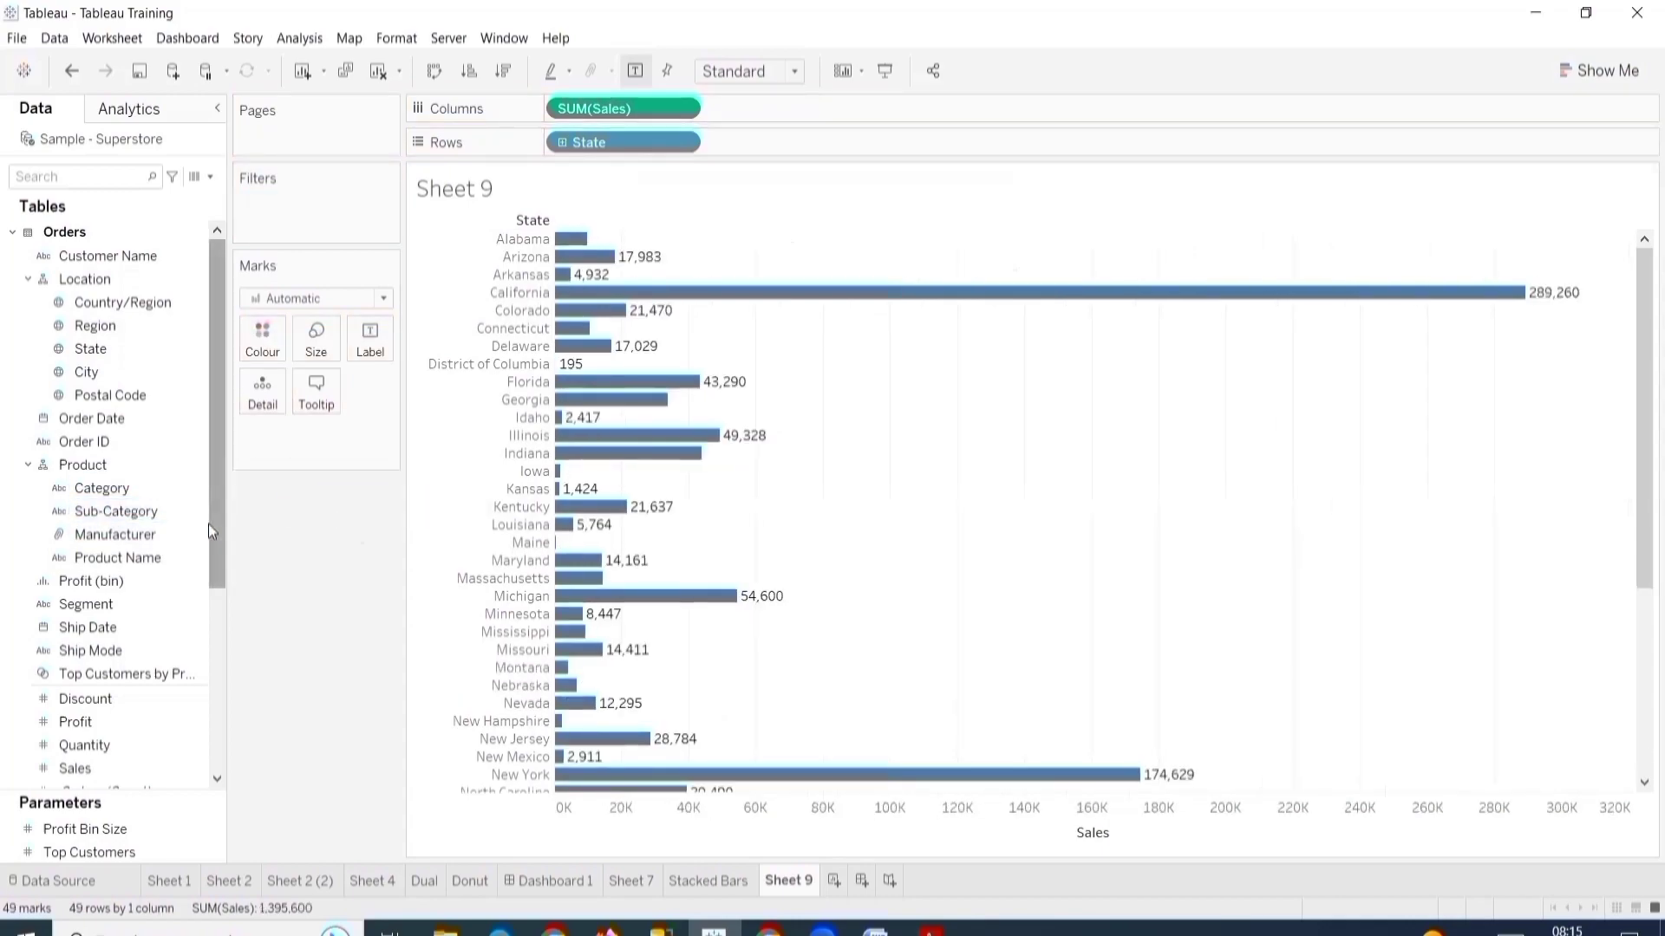
scroll(209, 523, down, 3)
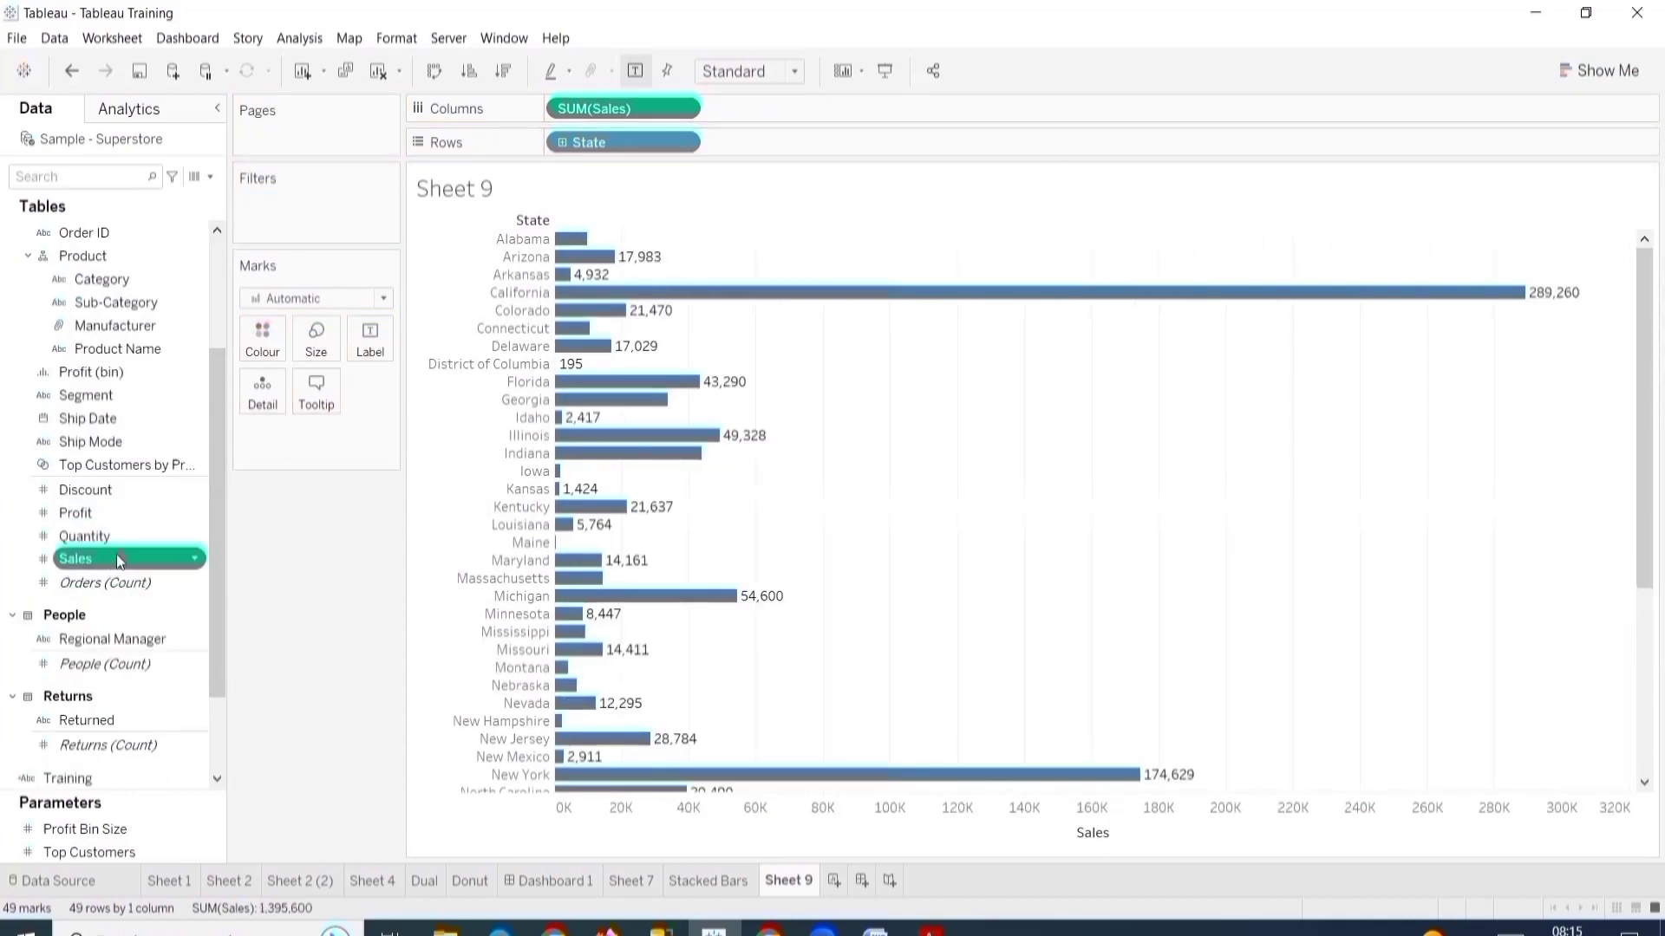
drag(116, 557, 311, 199)
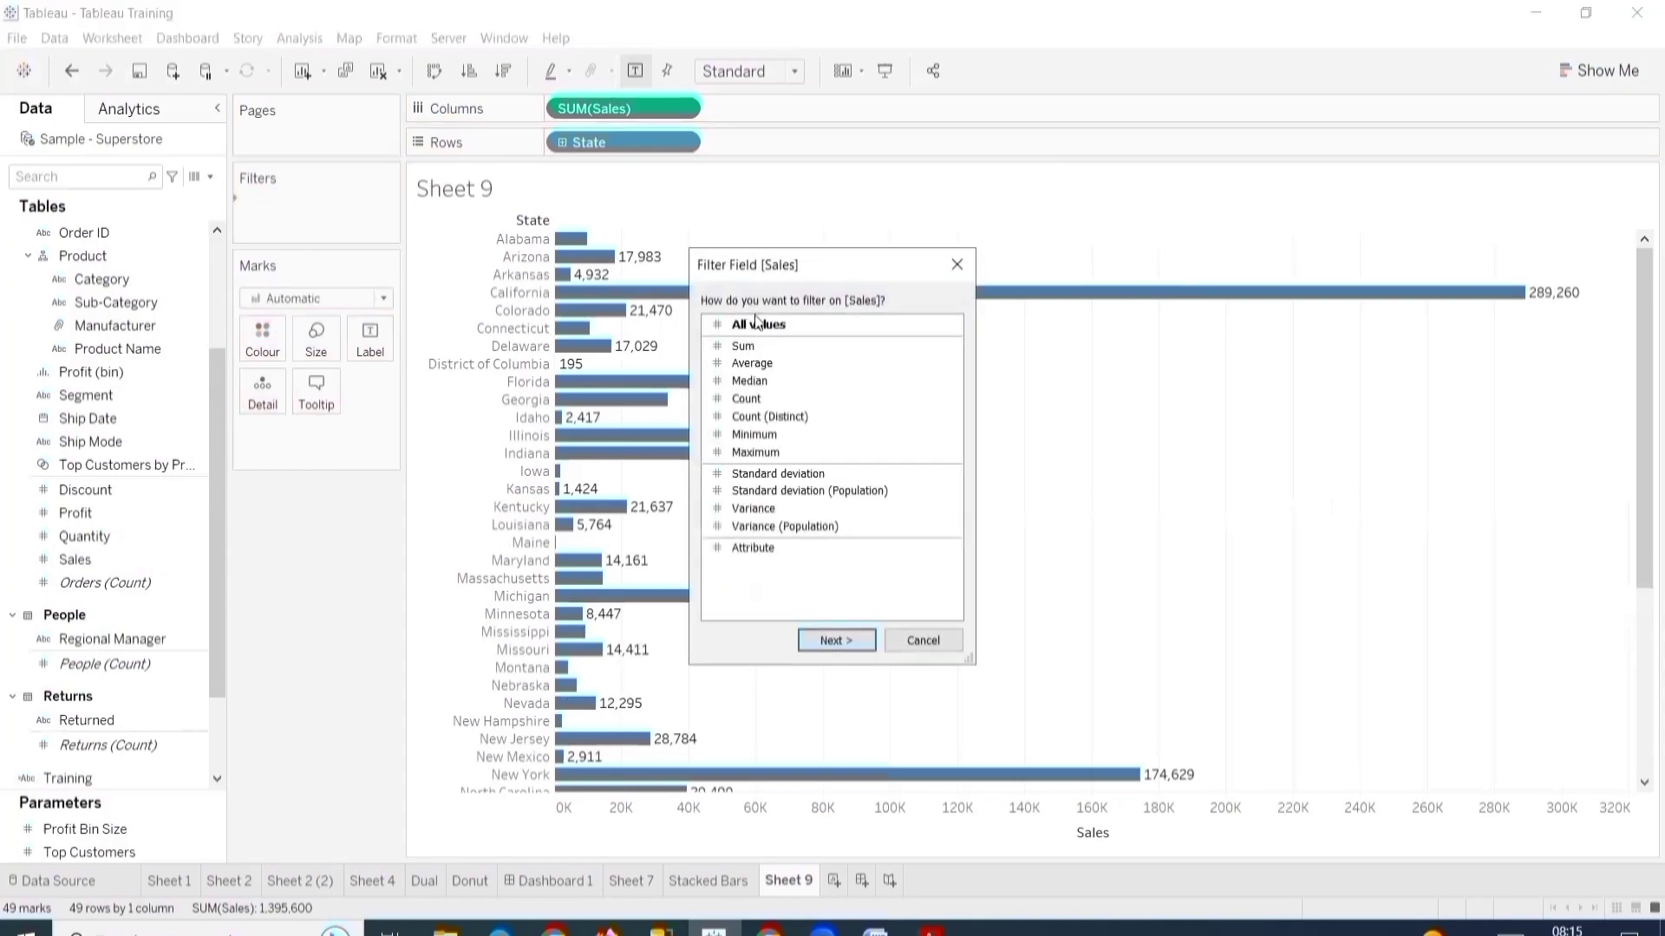
click(751, 363)
click(837, 641)
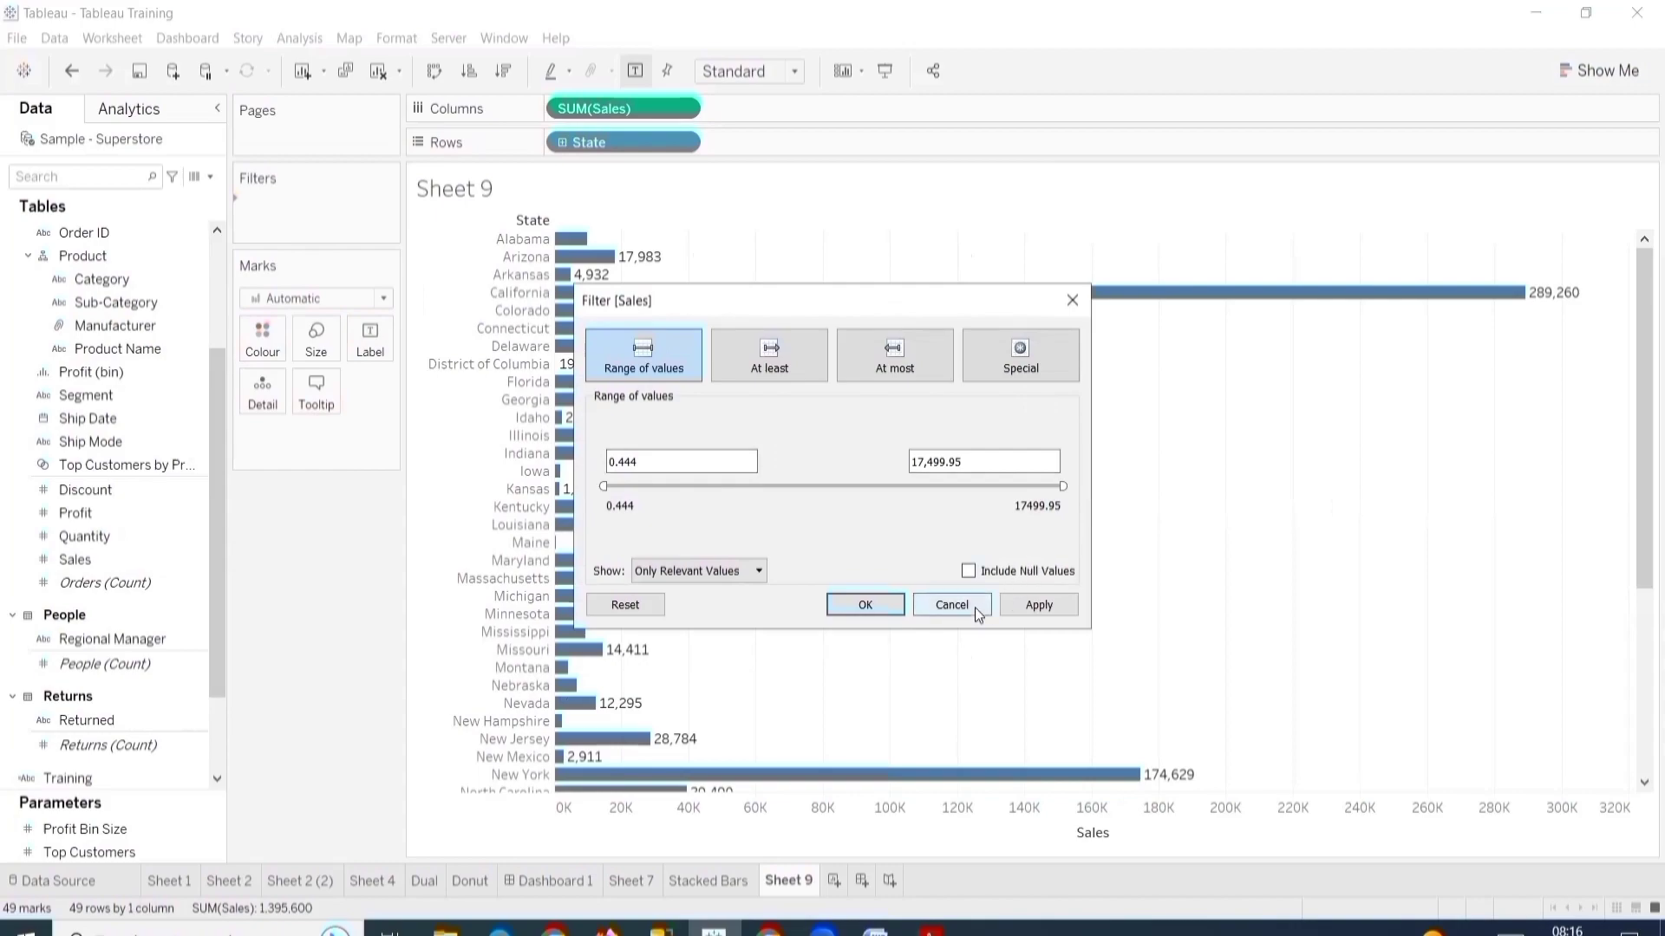
click(1023, 606)
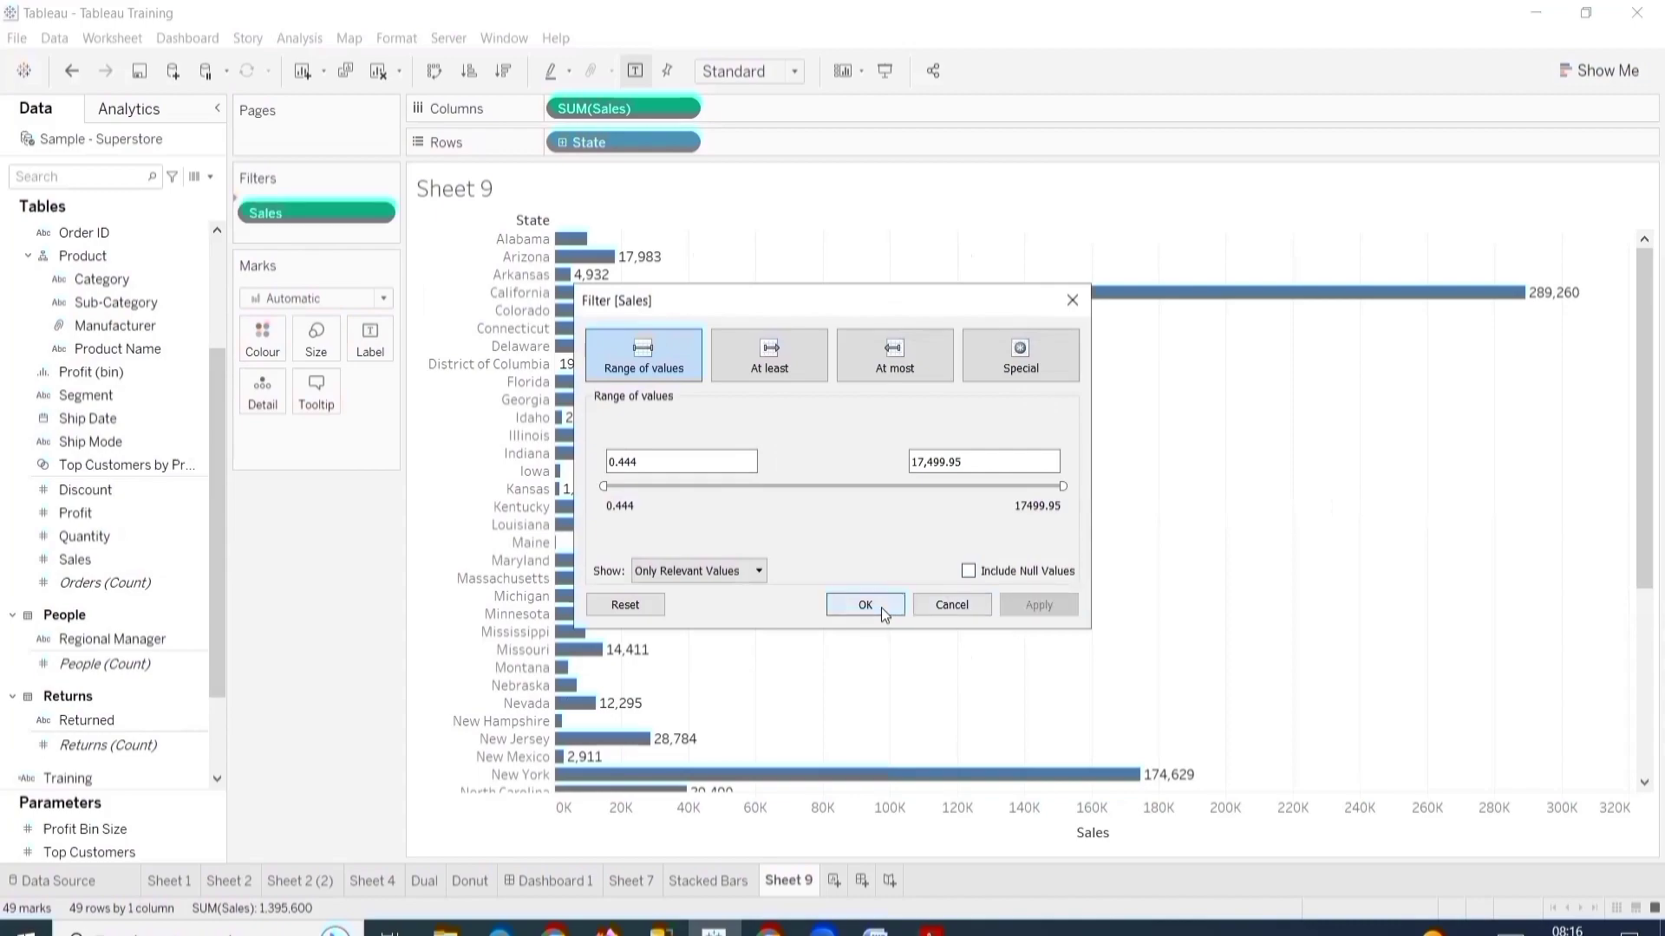
click(881, 607)
- Open the options of the Sales filter
right_click(320, 217)
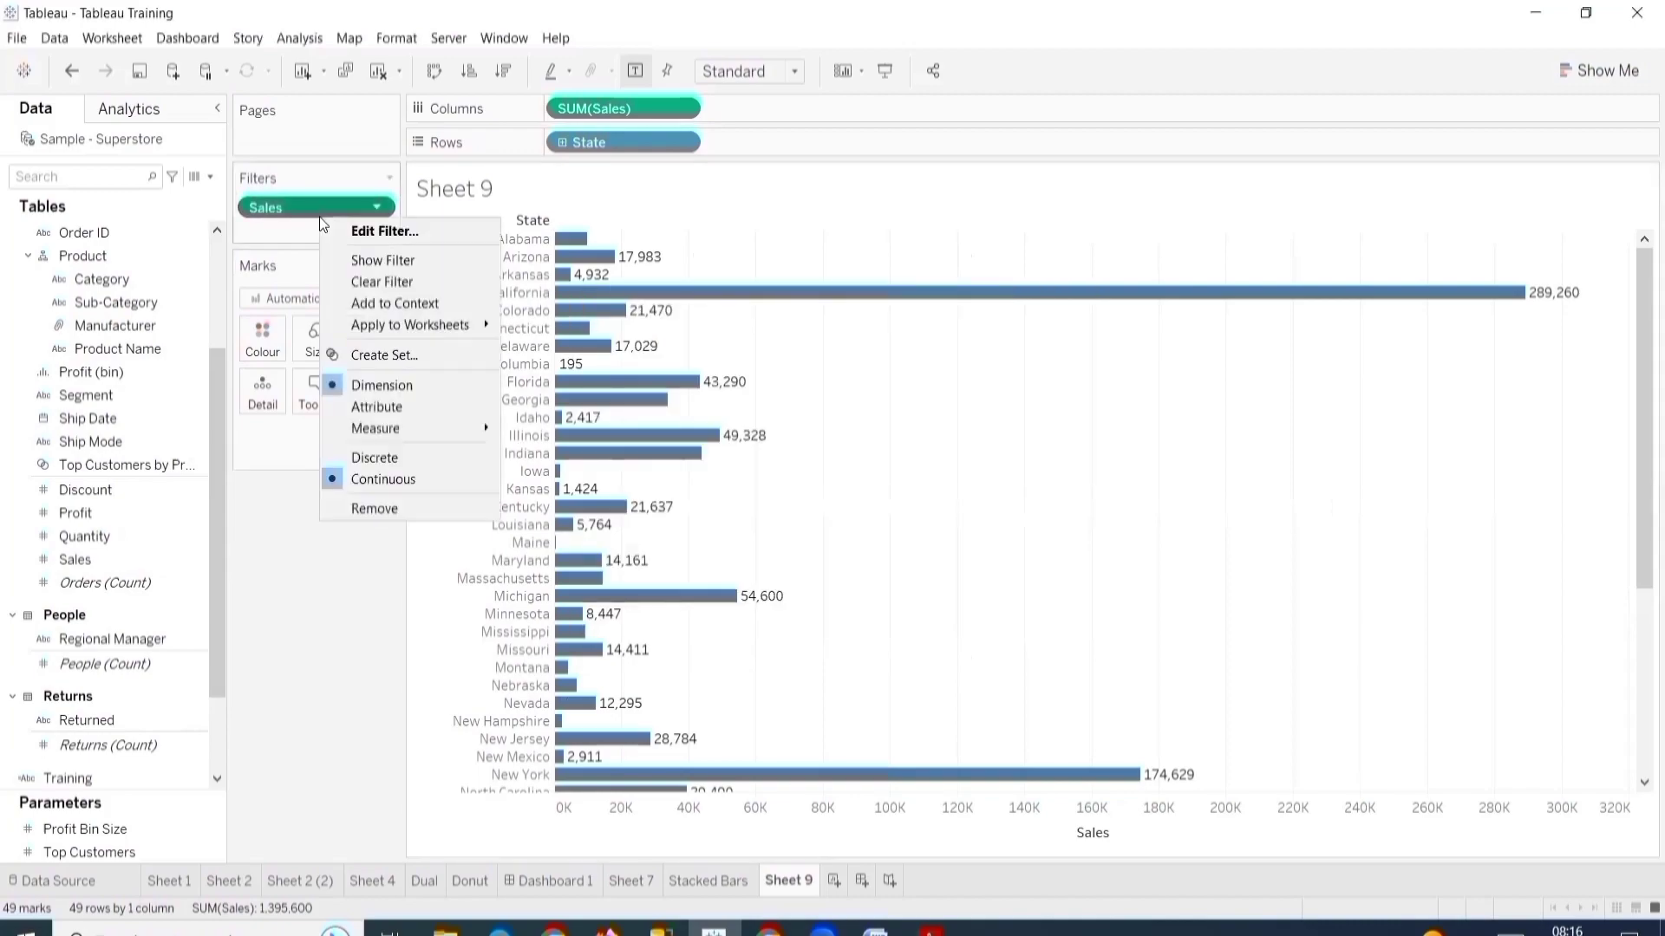